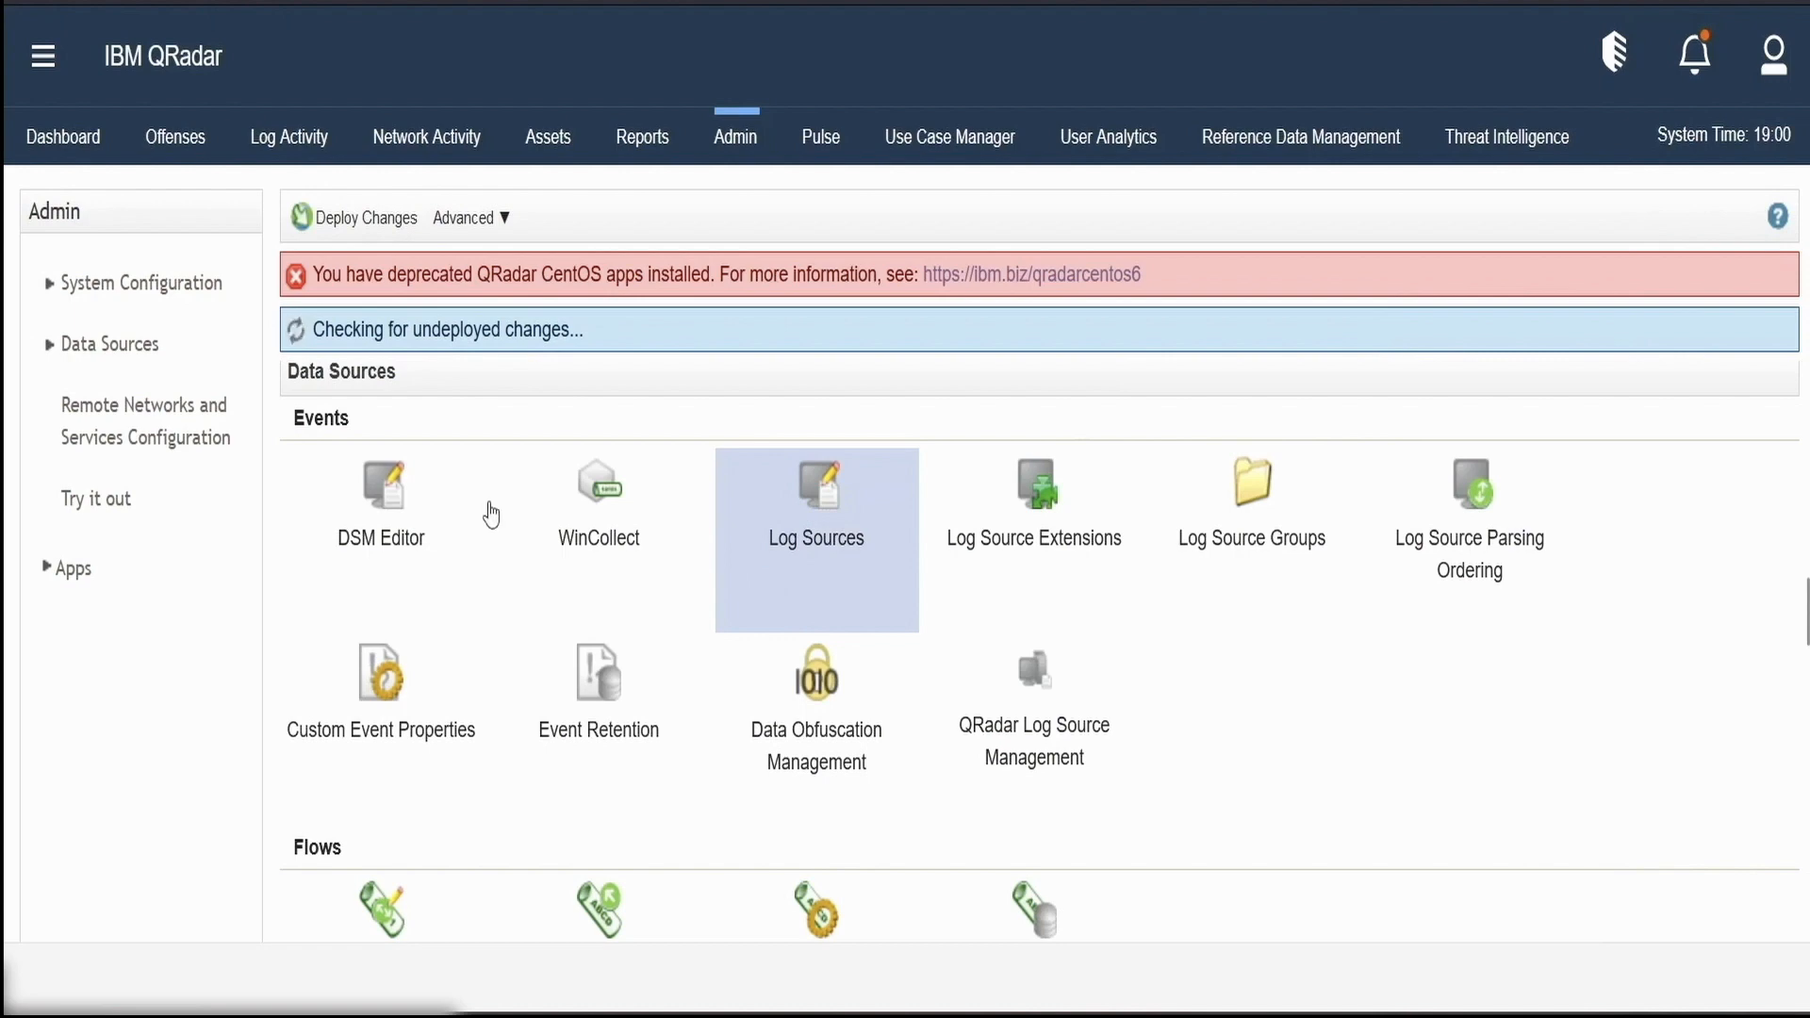
# Switch from the Admin data sources page to the live Log Activity event list
pyautogui.click(305, 158)
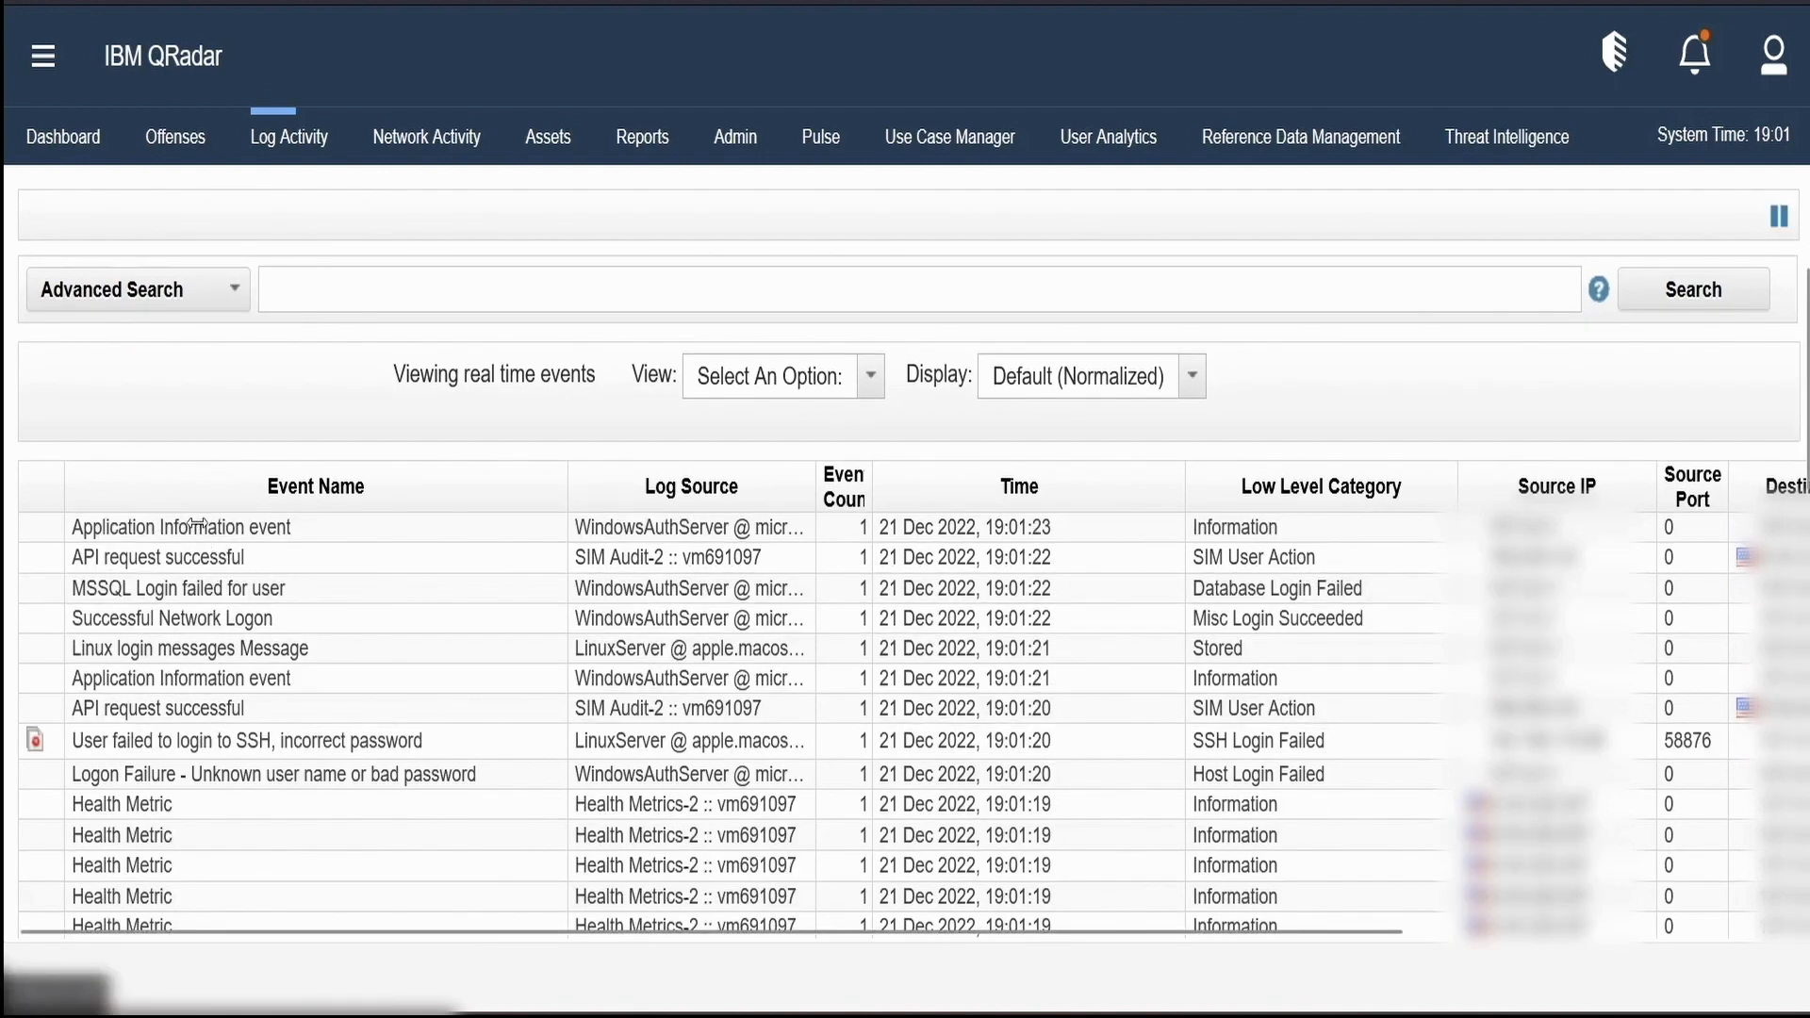
# Open a Health Metric event's details, review its payload, and start Extract Property from it
pyautogui.doubleClick(197, 525)
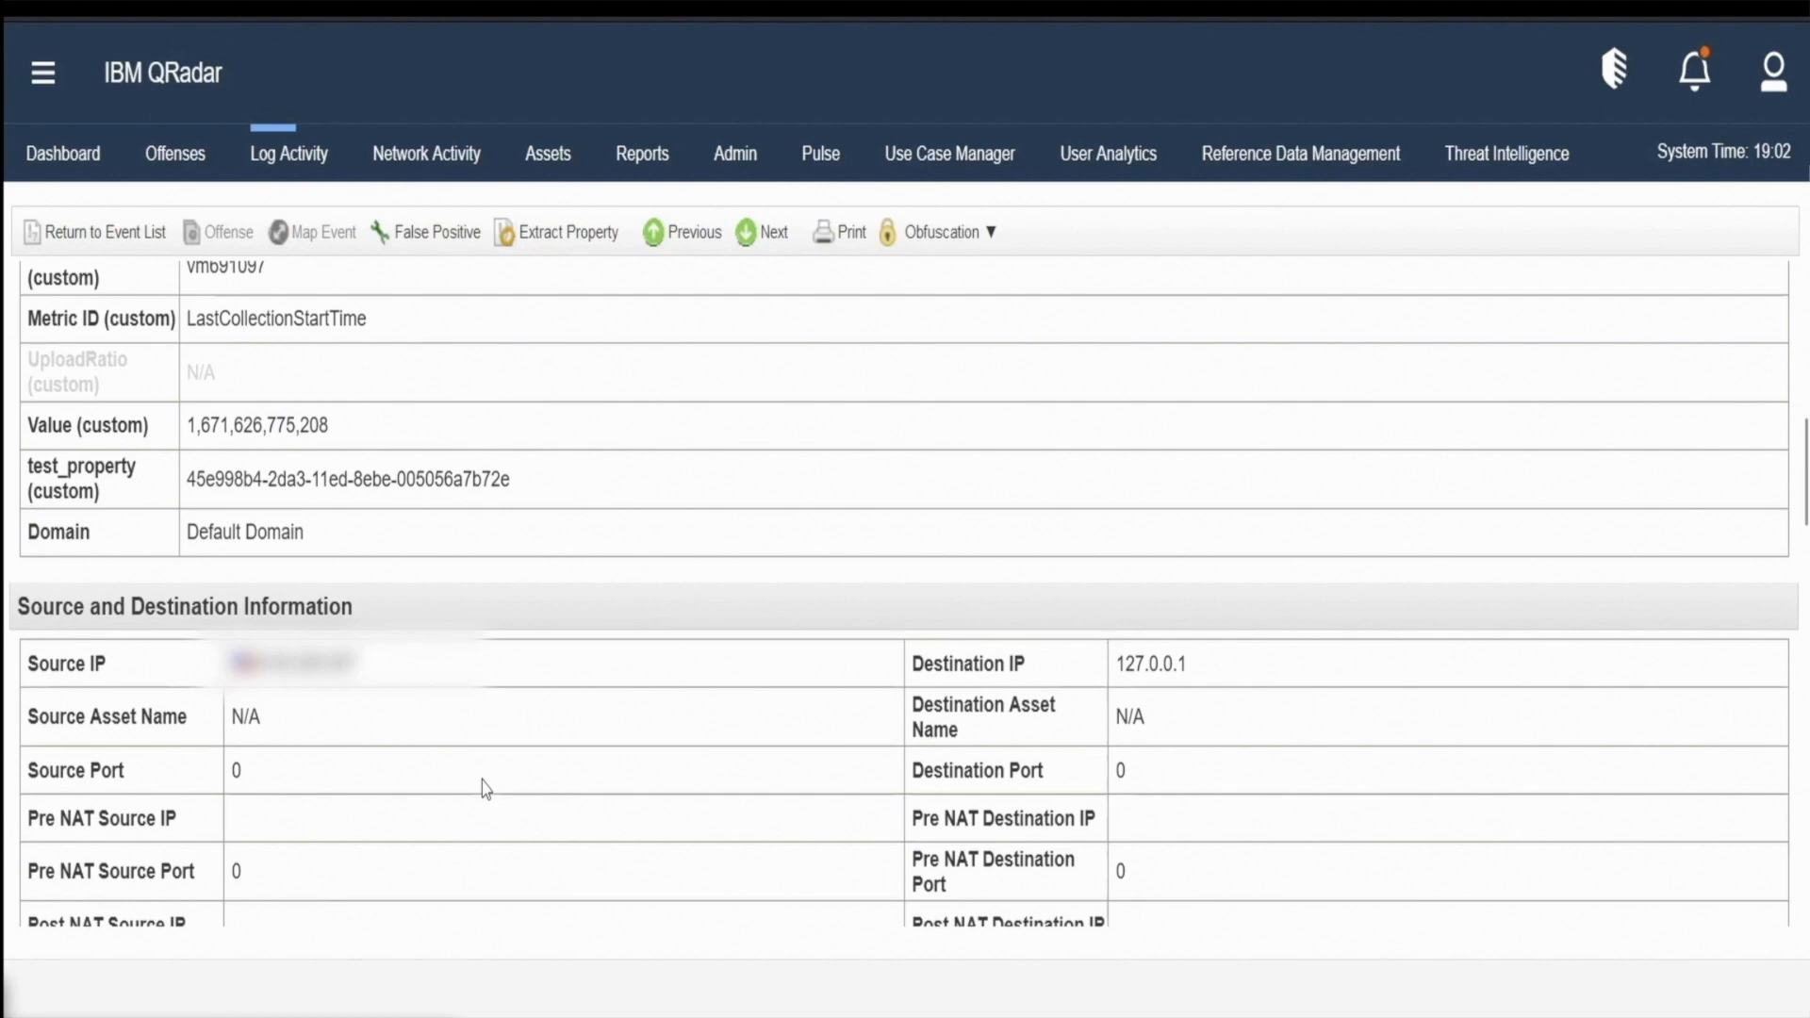
pyautogui.scroll(-1, 482, 783)
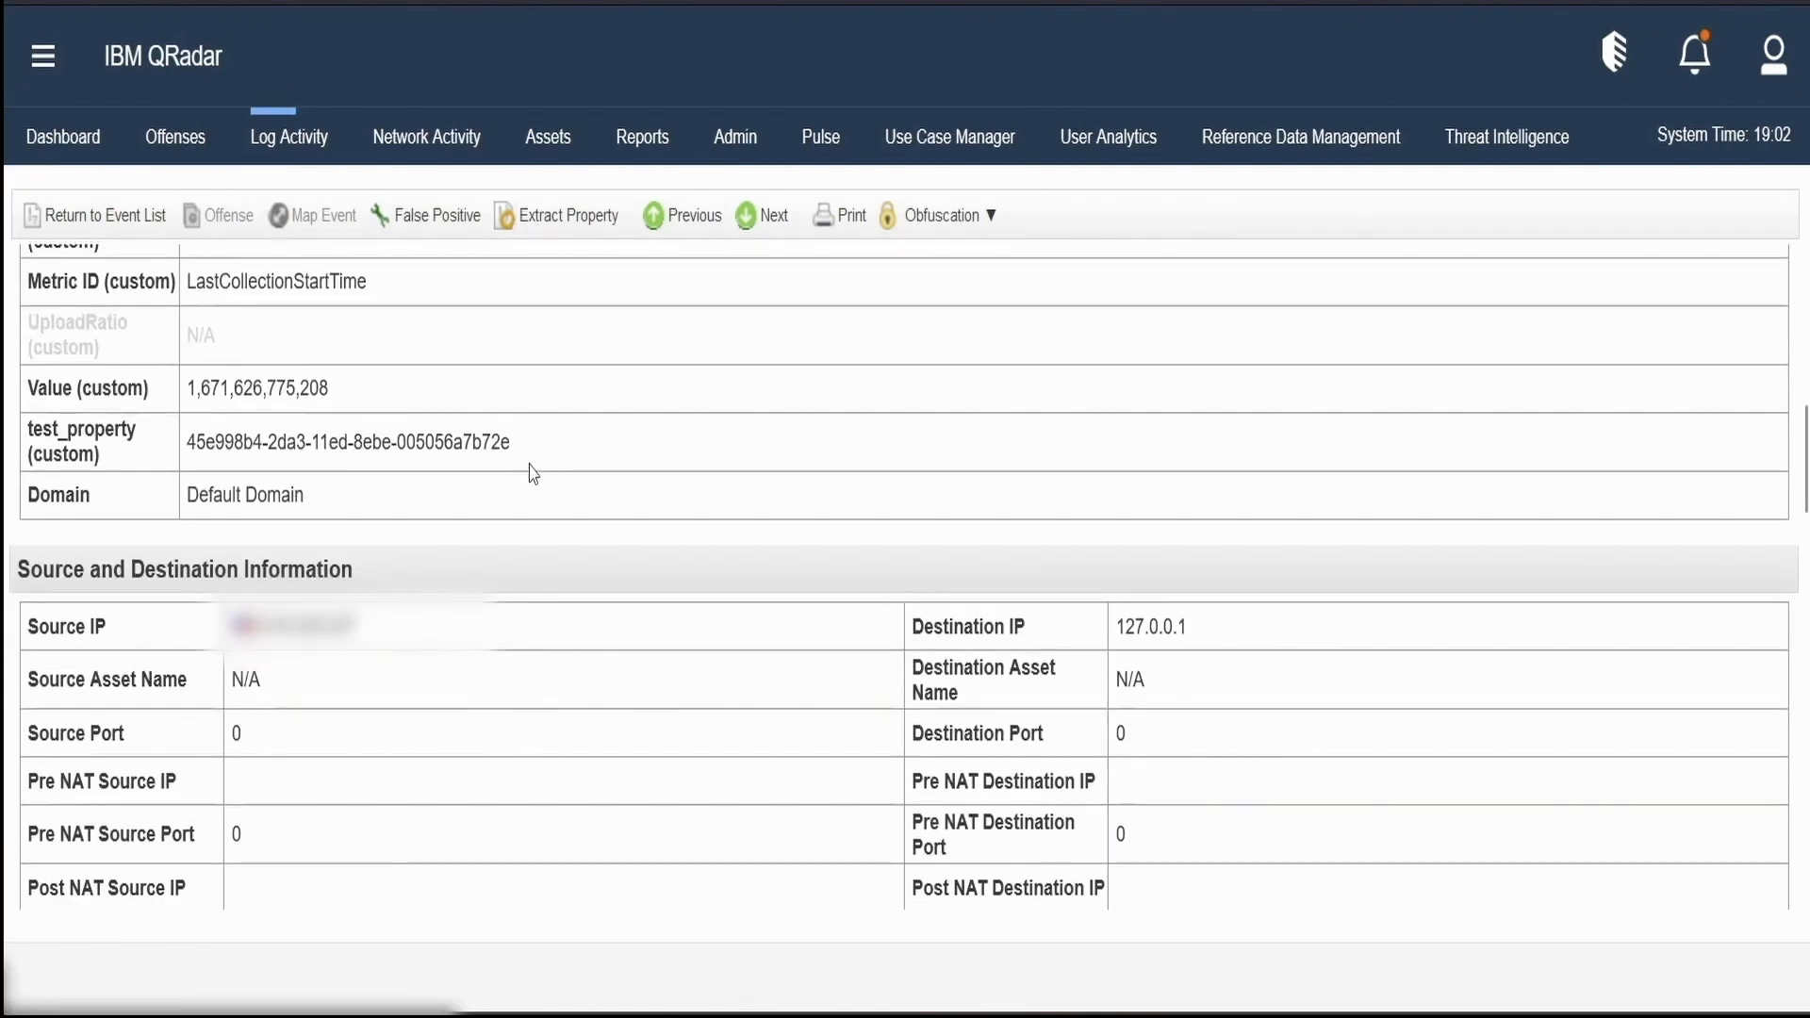
pyautogui.moveTo(516, 445); pyautogui.dragTo(285, 445)
pyautogui.scroll(-3, 545, 863)
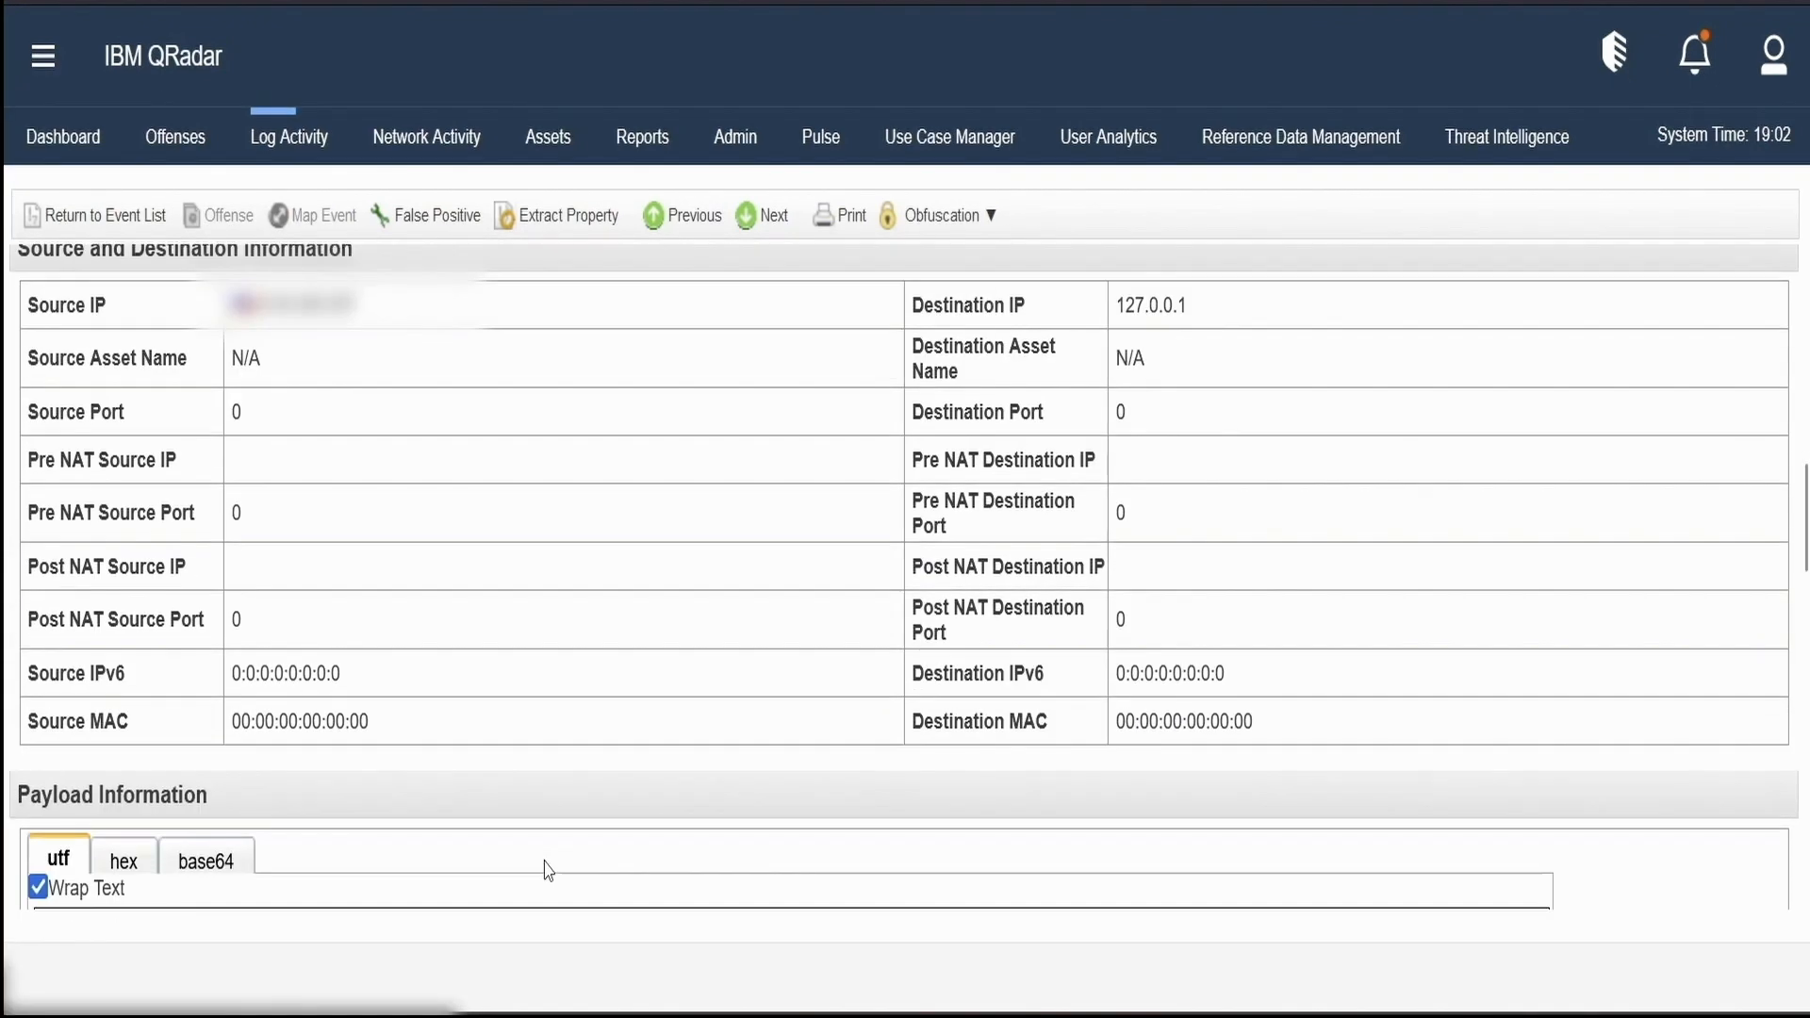
pyautogui.scroll(-2, 548, 869)
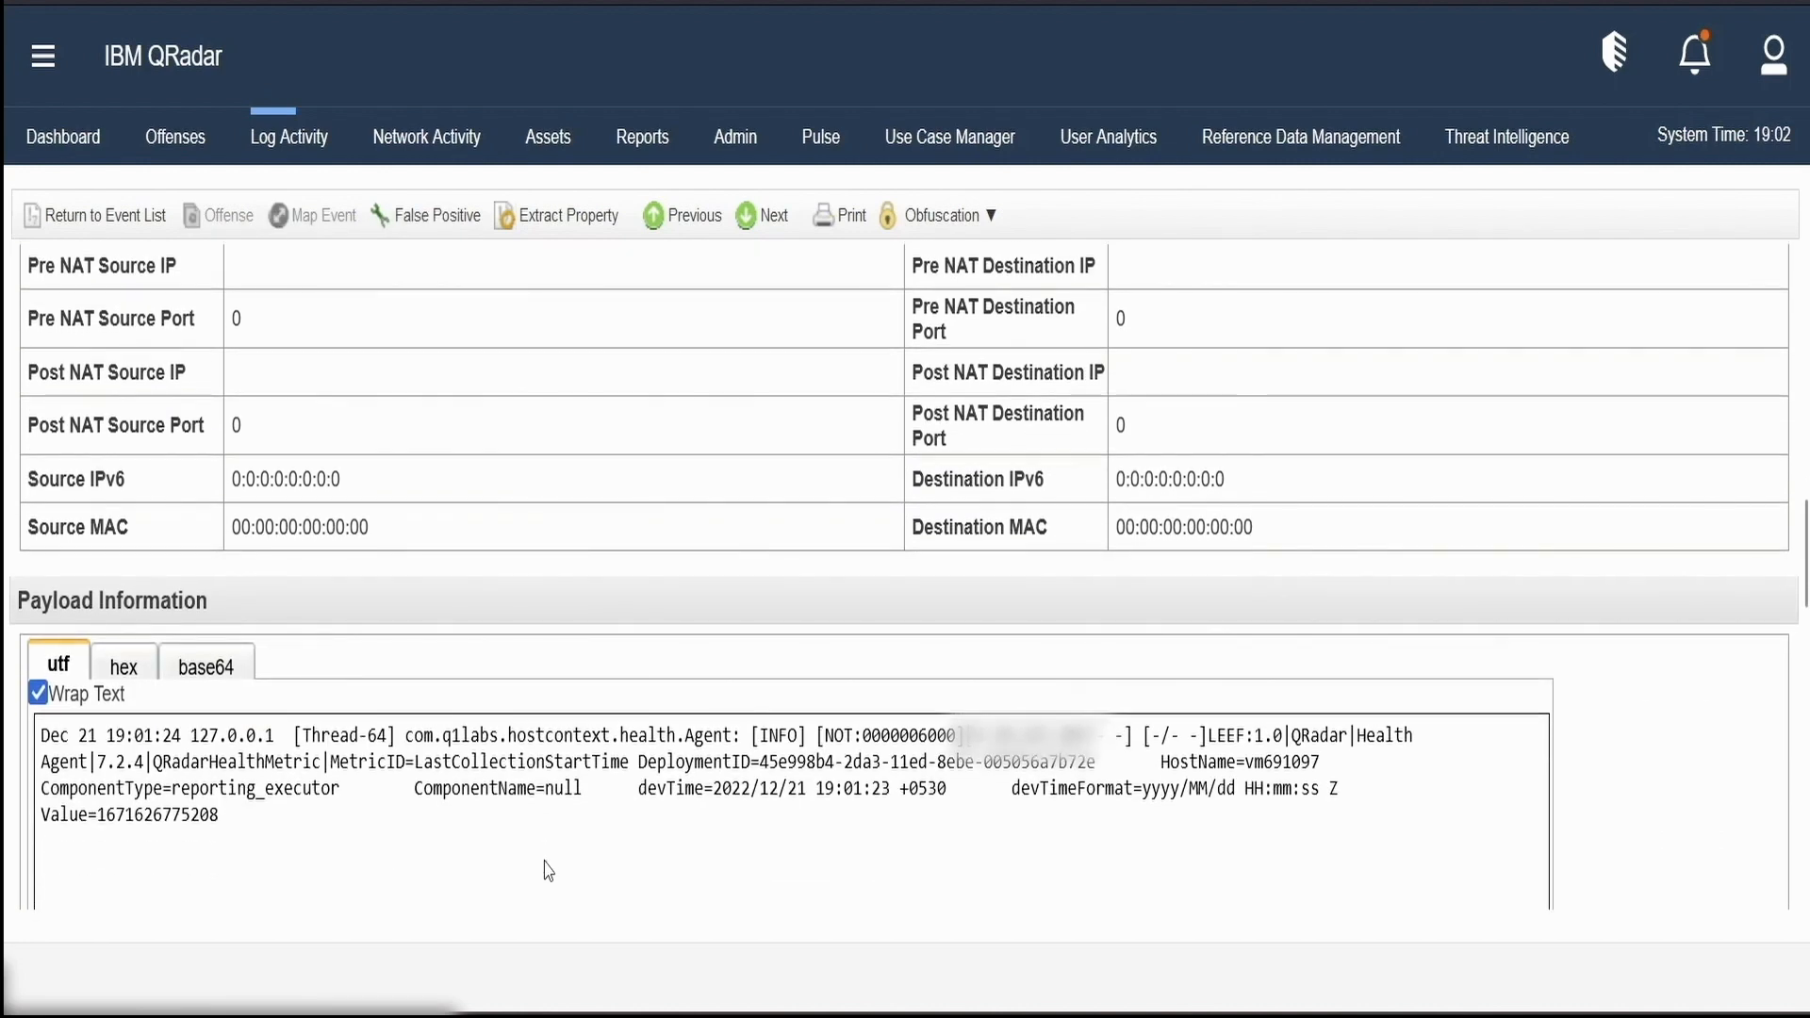
pyautogui.scroll(2, 547, 869)
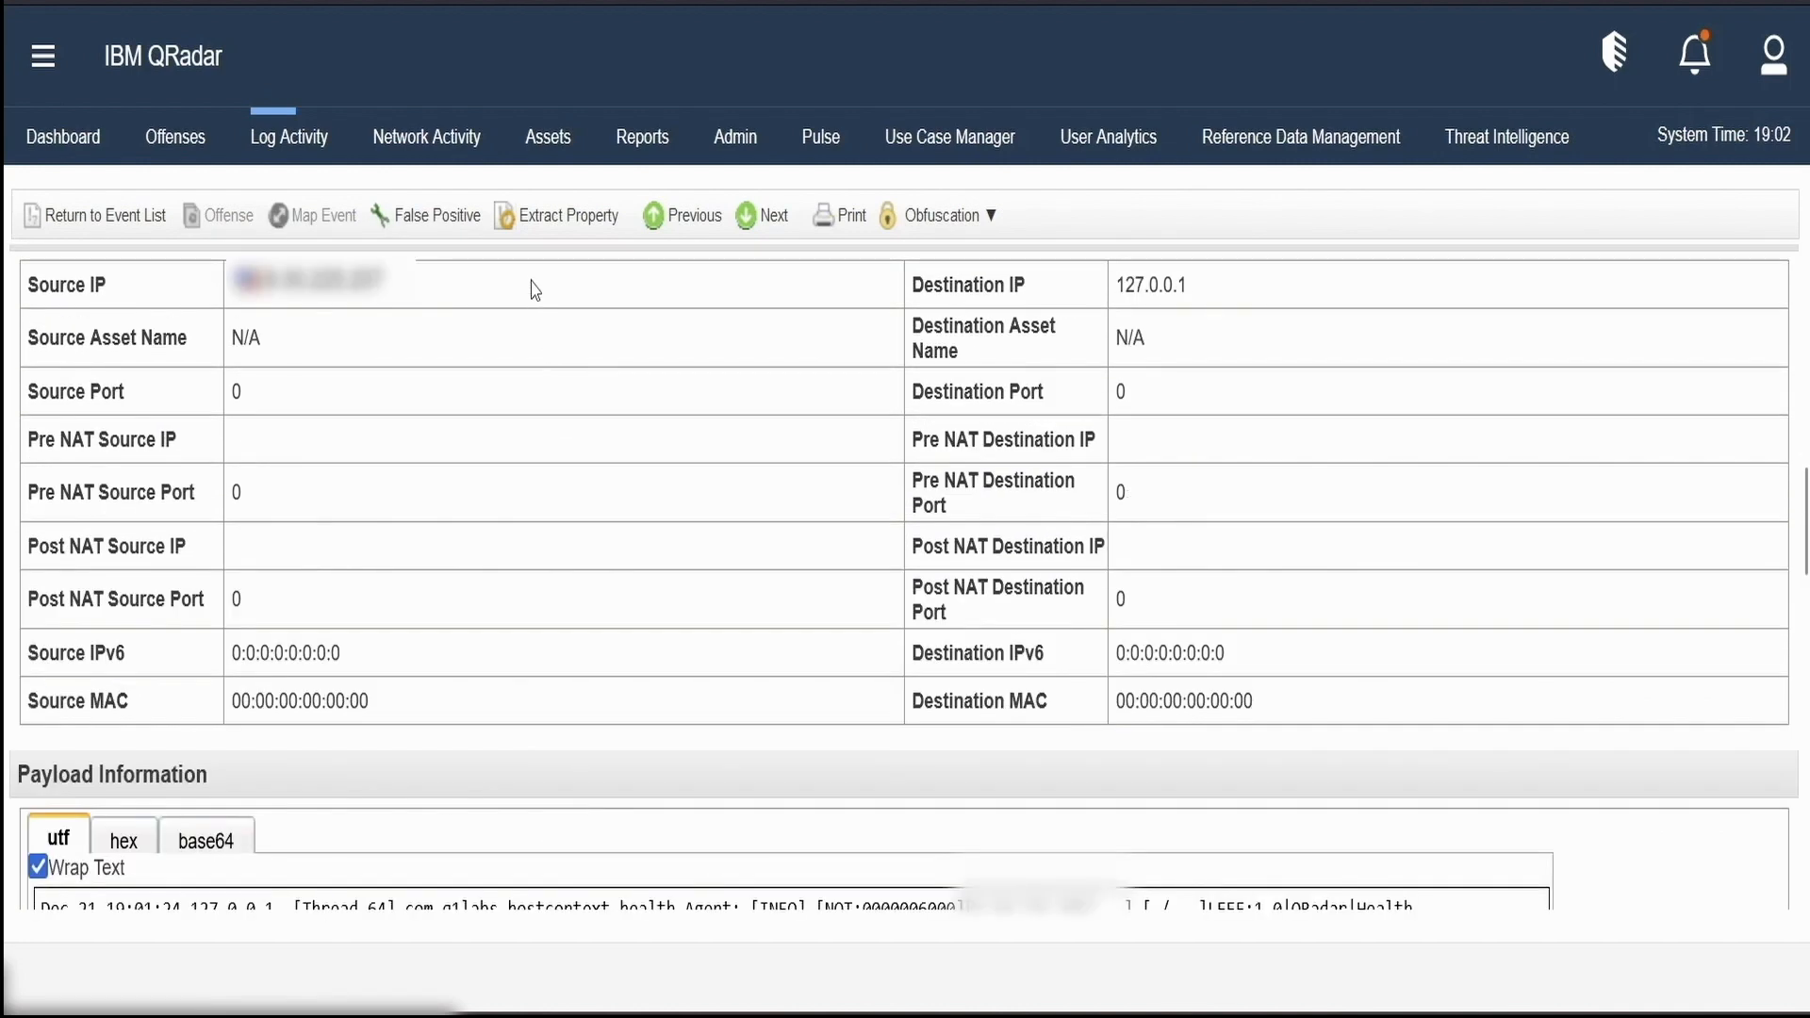
pyautogui.click(544, 219)
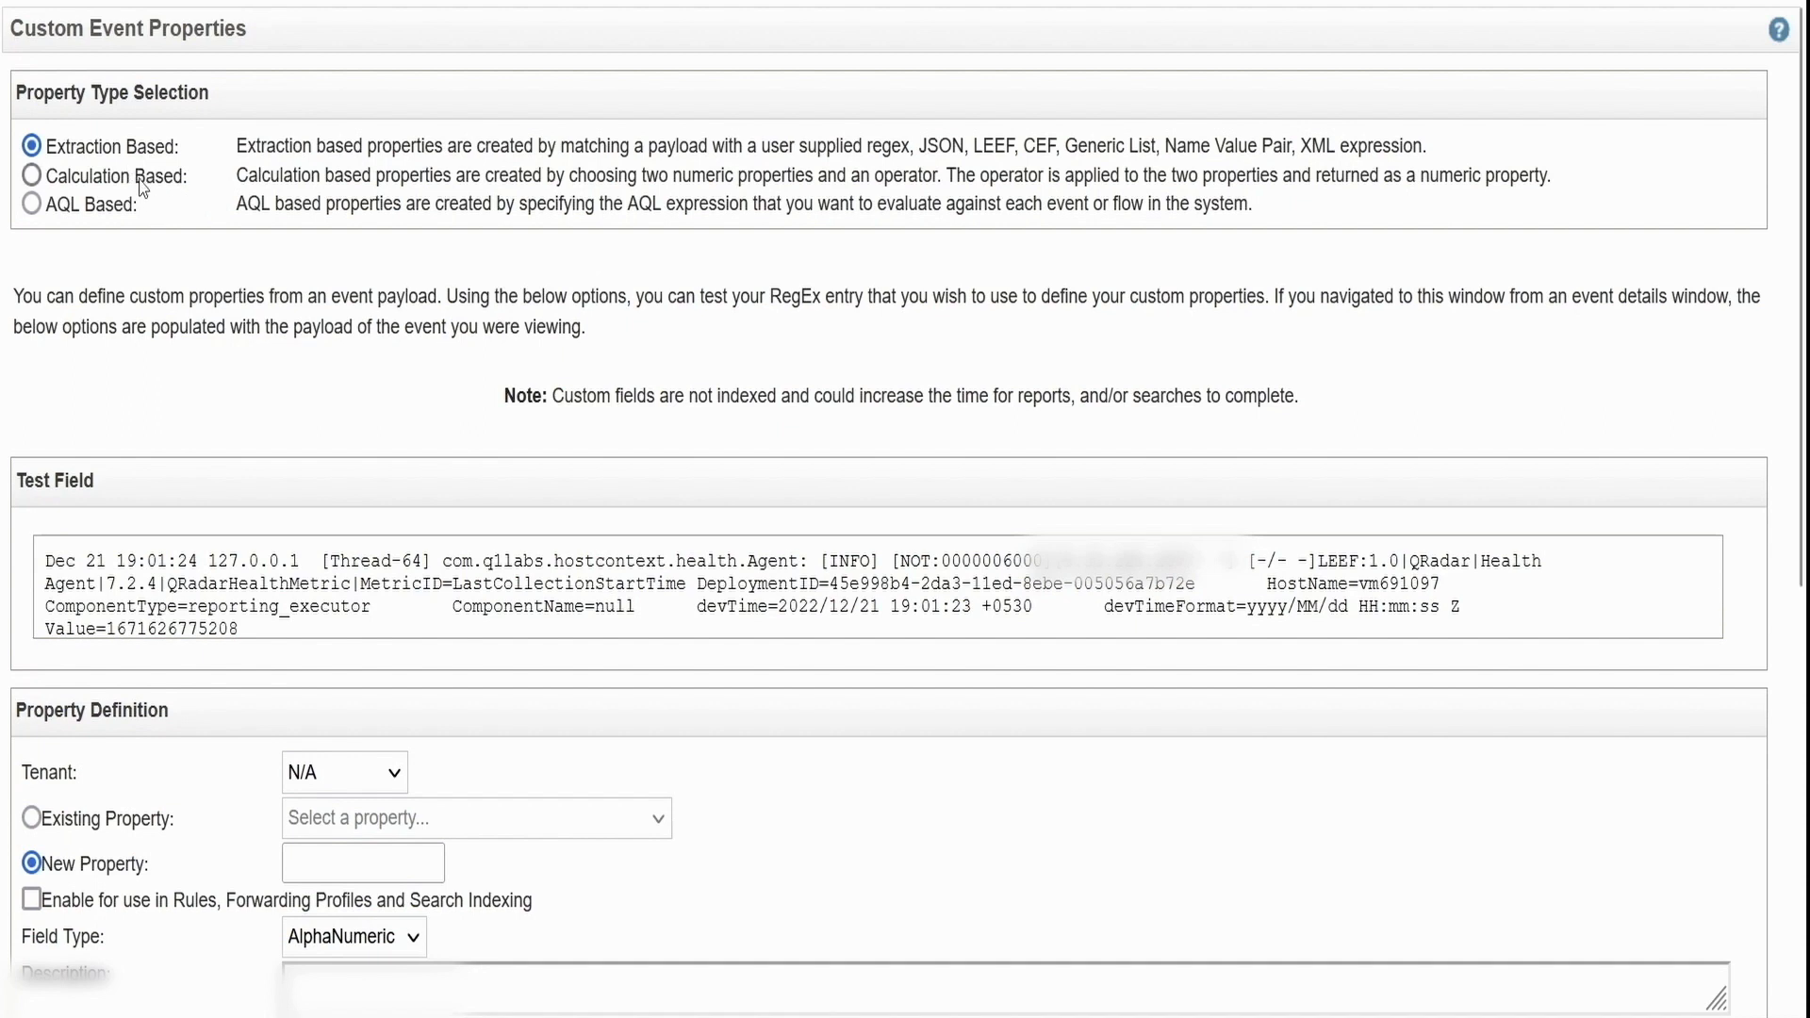
# Preview the Calculation Based form, then switch the property type to AQL Based
pyautogui.click(141, 187)
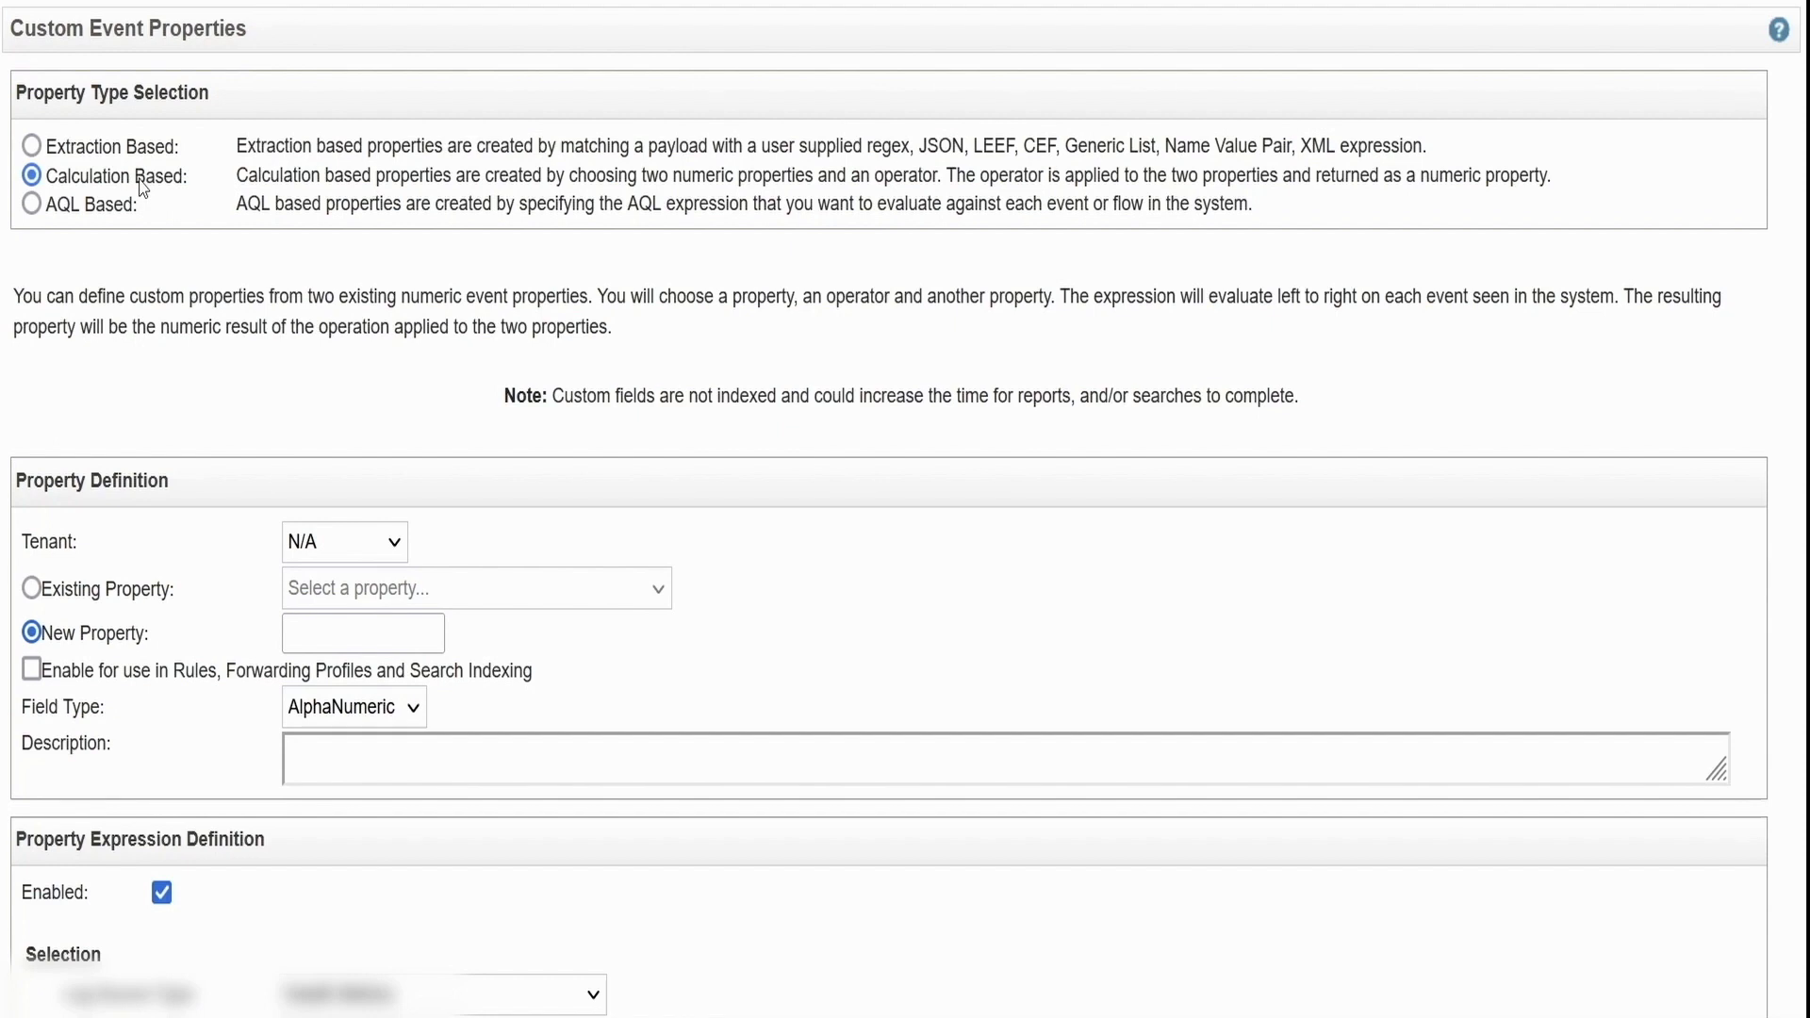
pyautogui.click(33, 207)
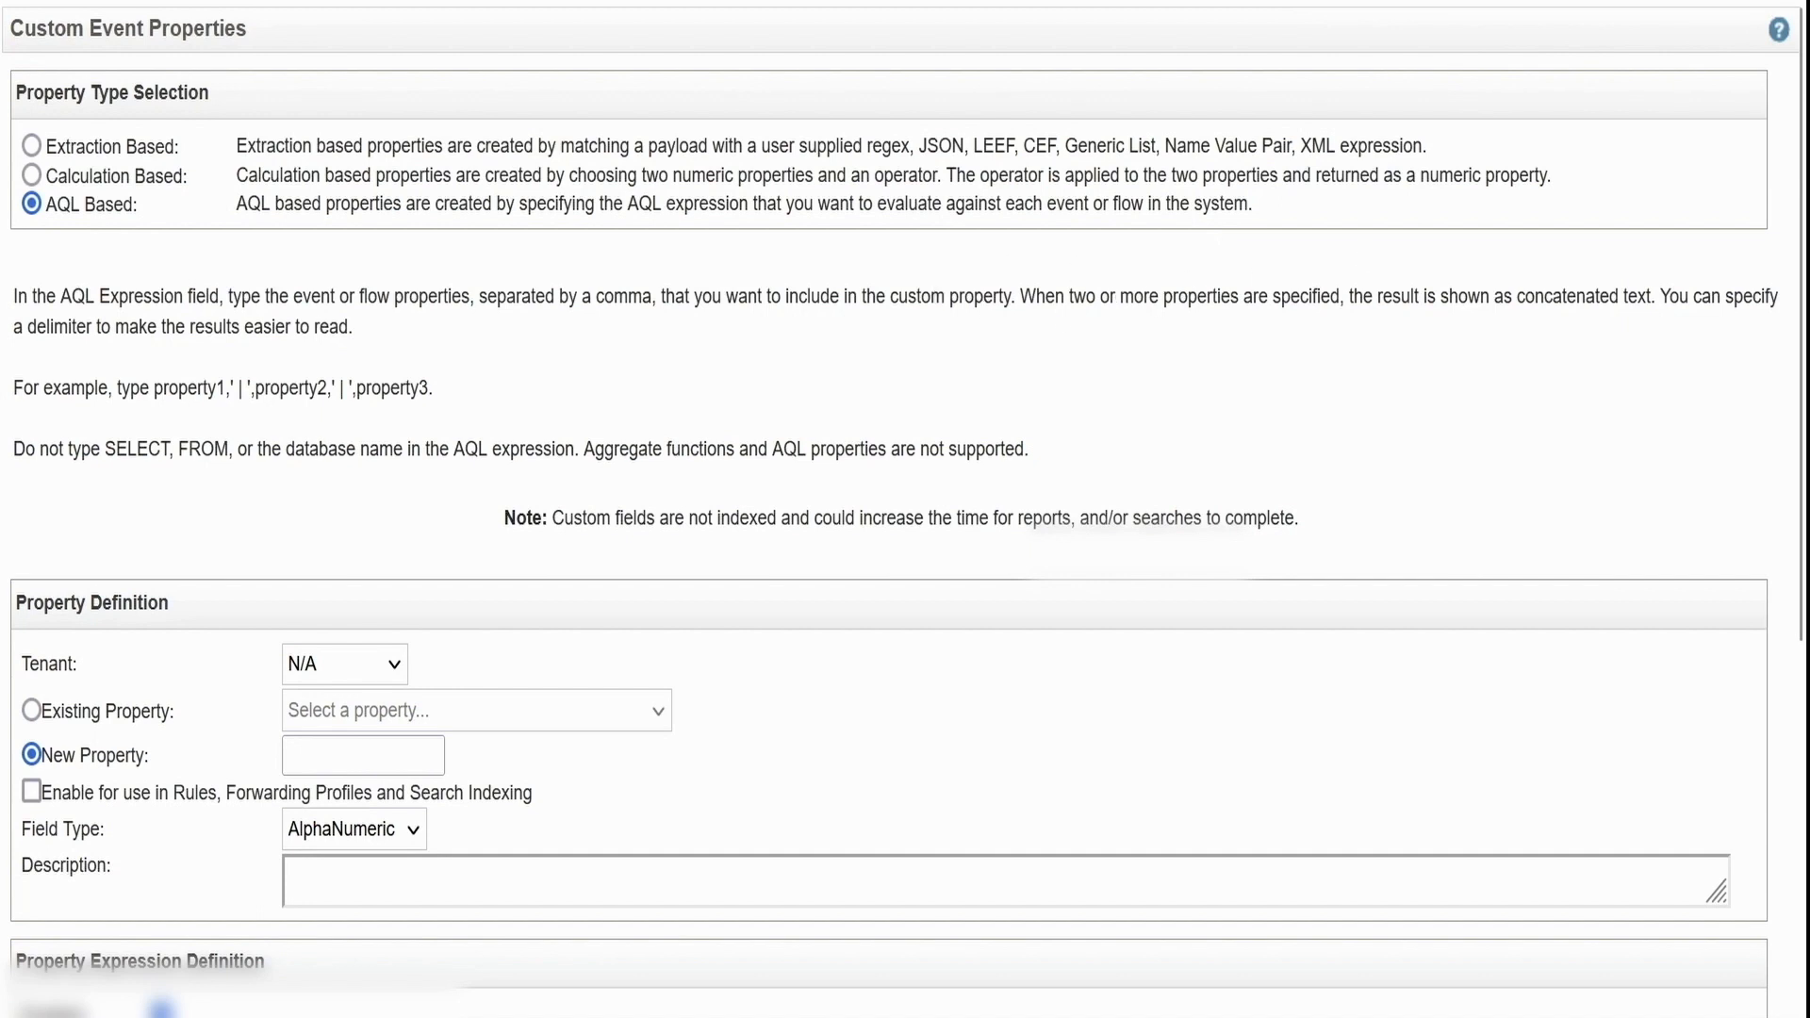
# Read the custom property types help, then set the property back to Extraction Based
pyautogui.click(1779, 32)
pyautogui.scroll(-5, 723, 343)
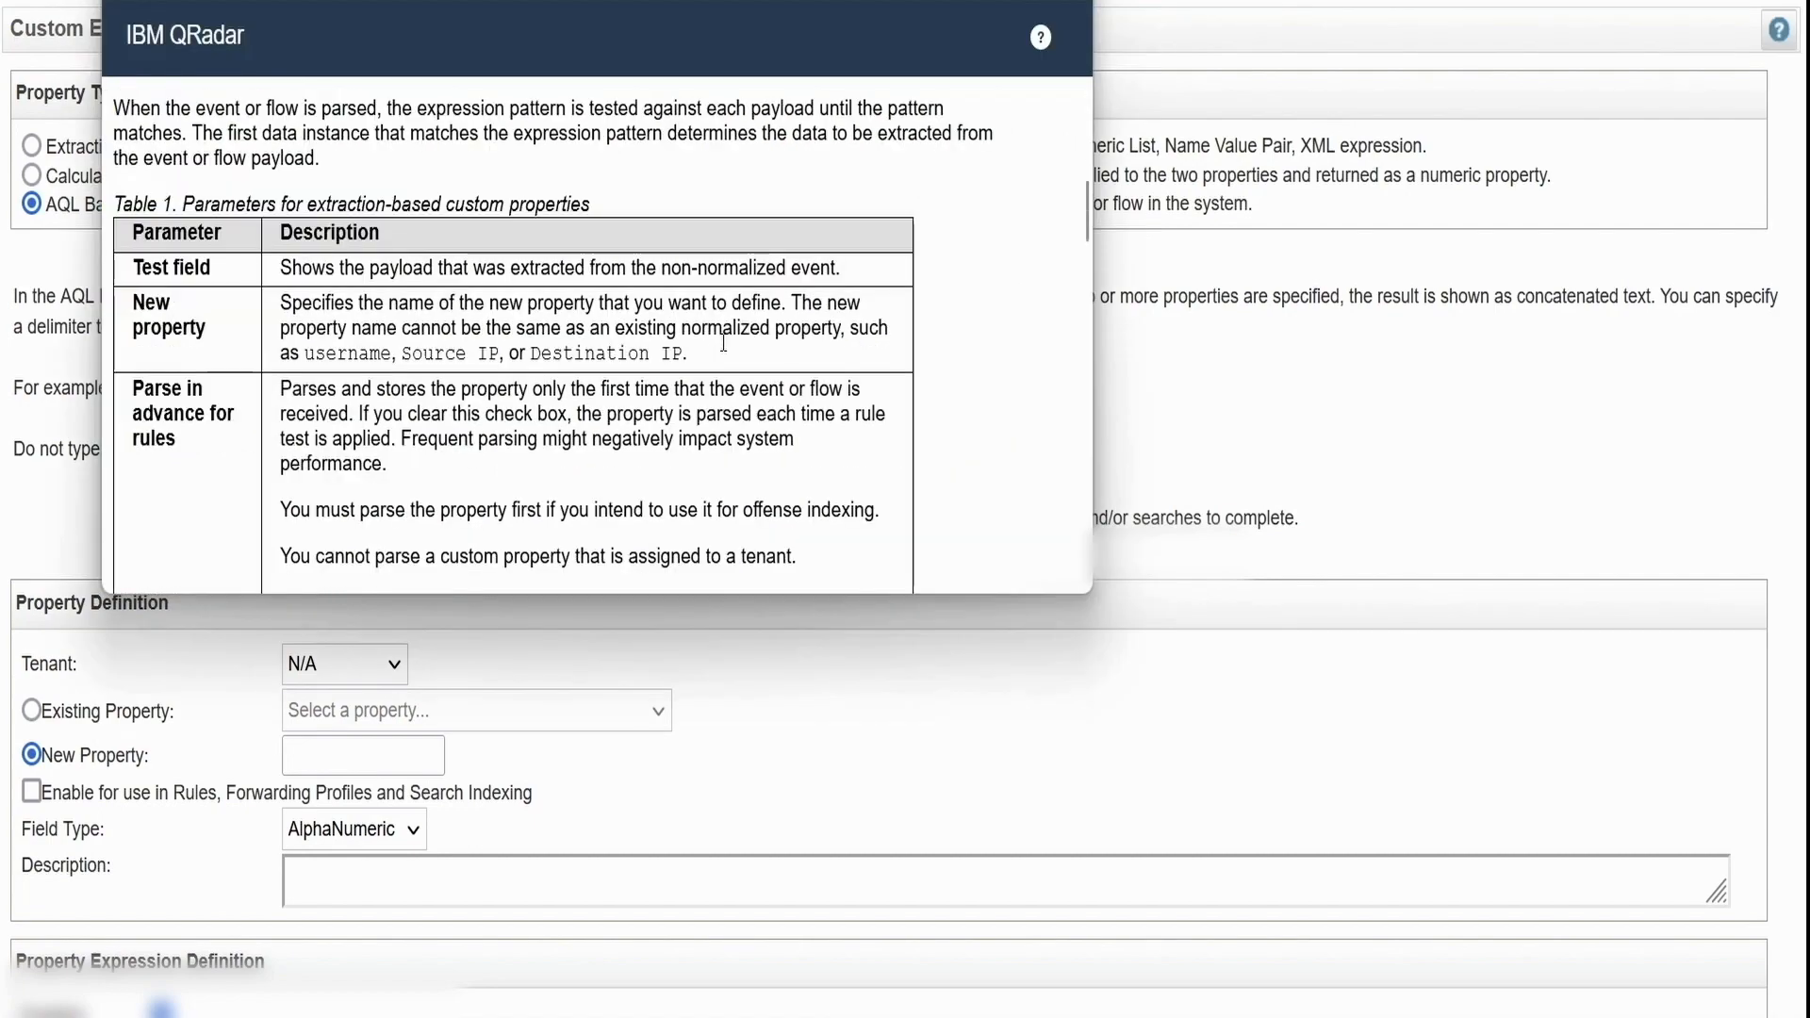
pyautogui.scroll(-15, 723, 343)
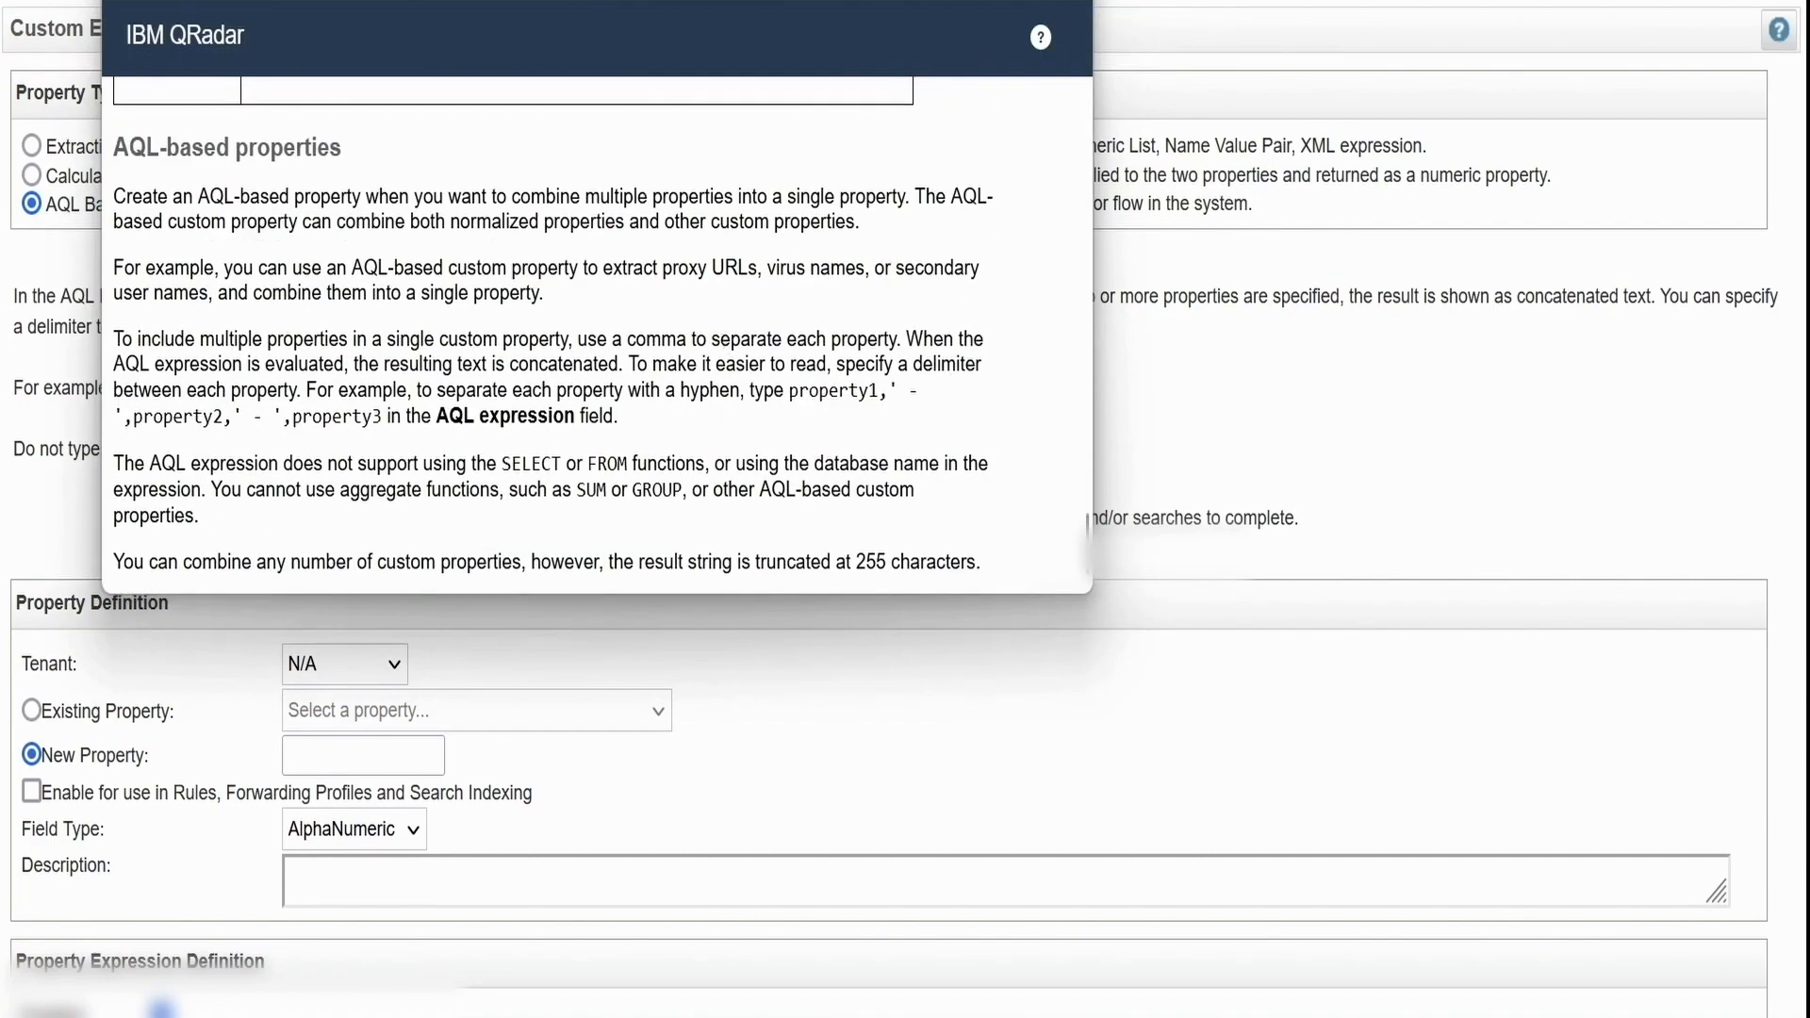
pyautogui.press('super+w')
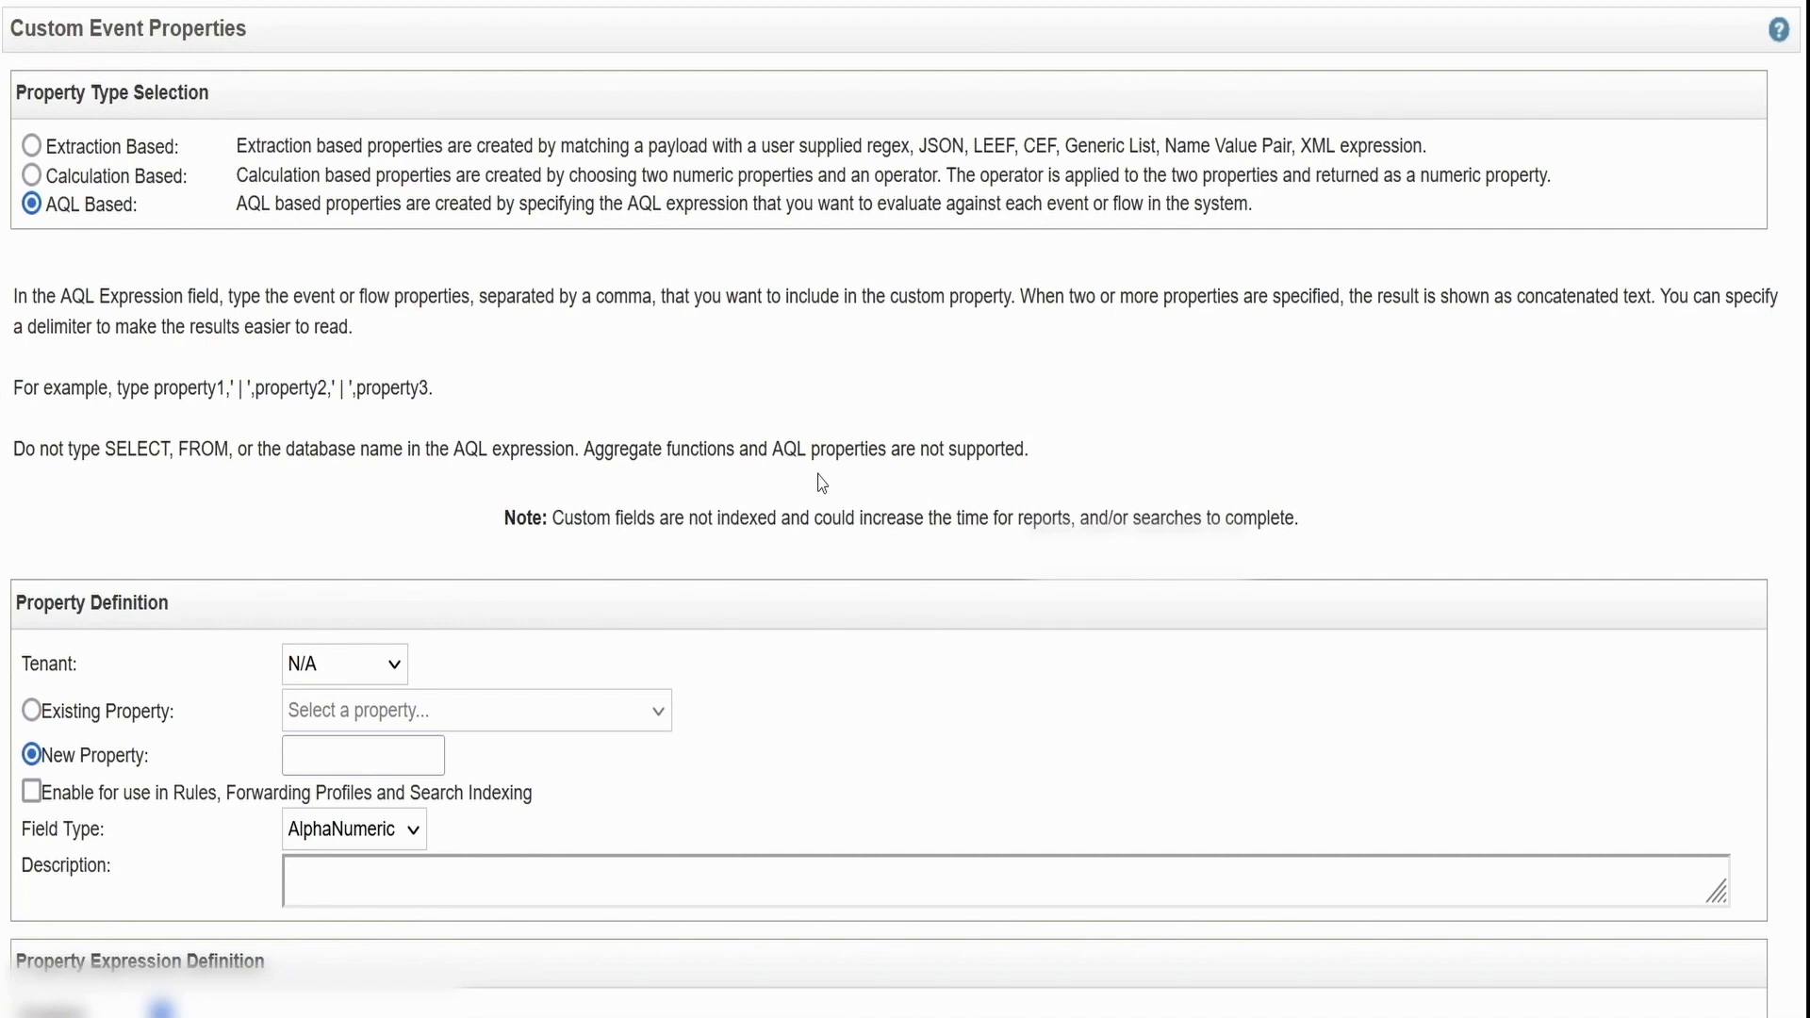
pyautogui.click(34, 143)
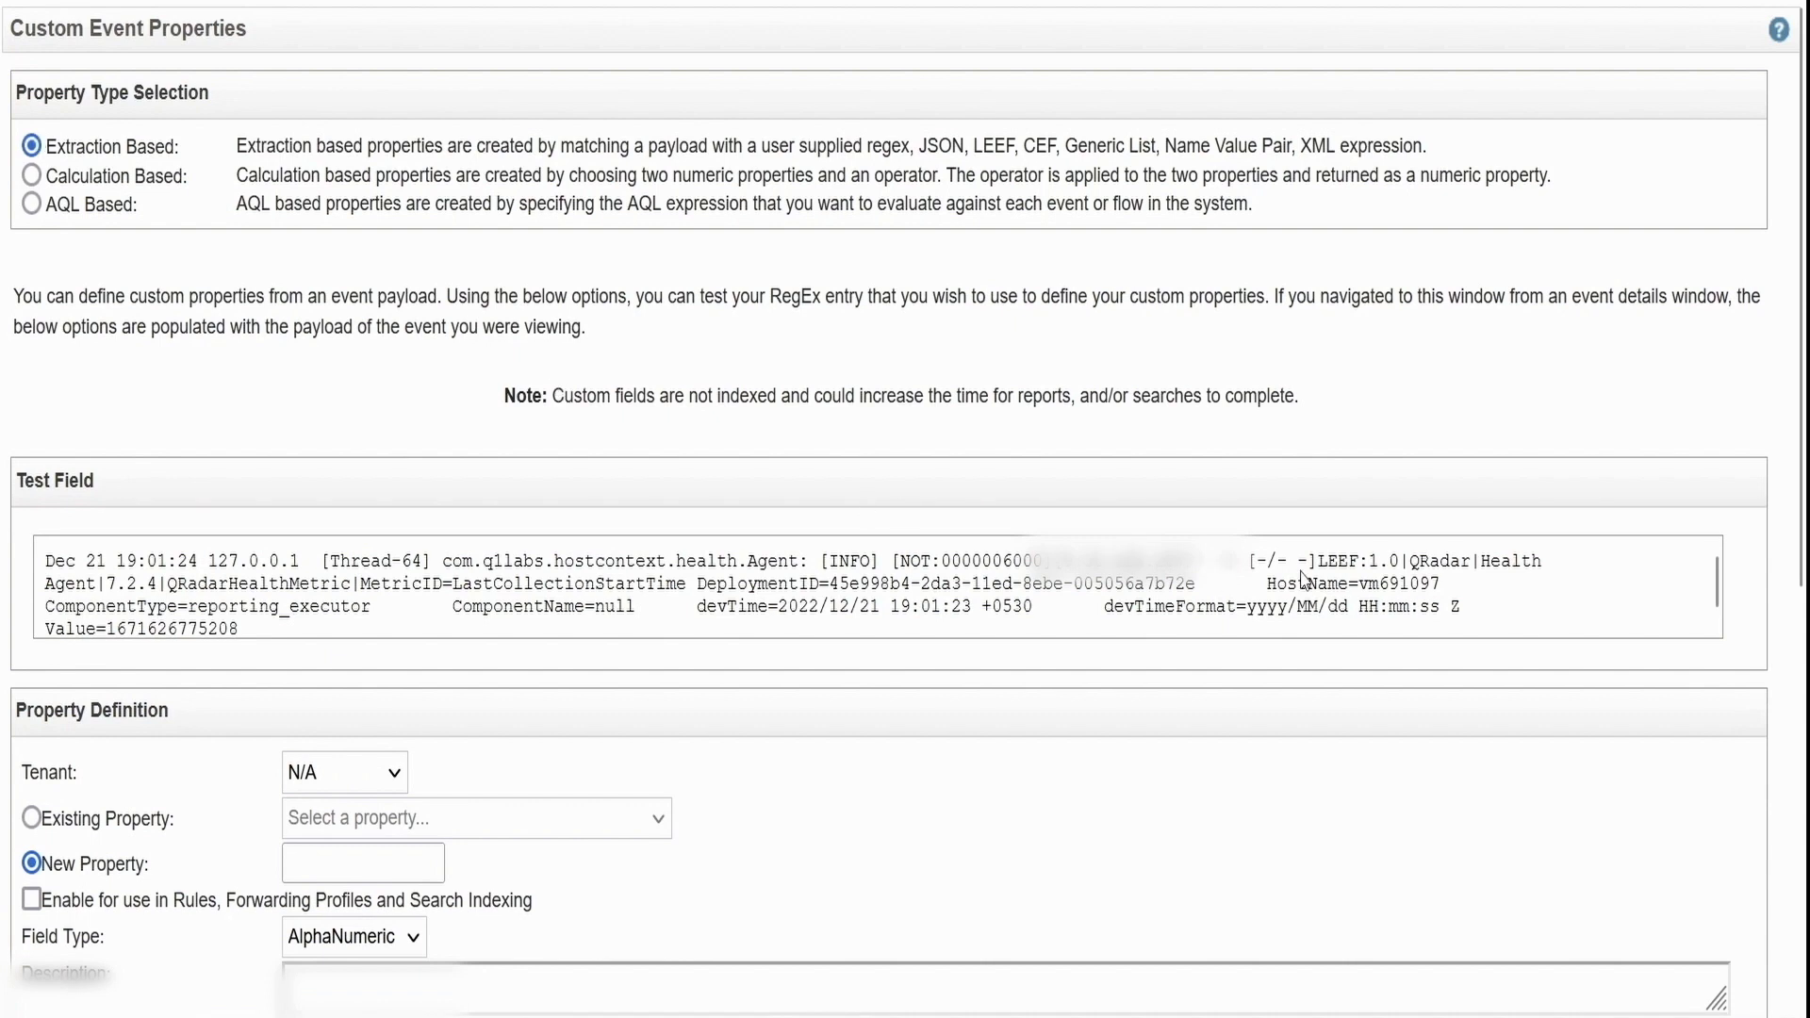
pyautogui.scroll(-1, 1302, 577)
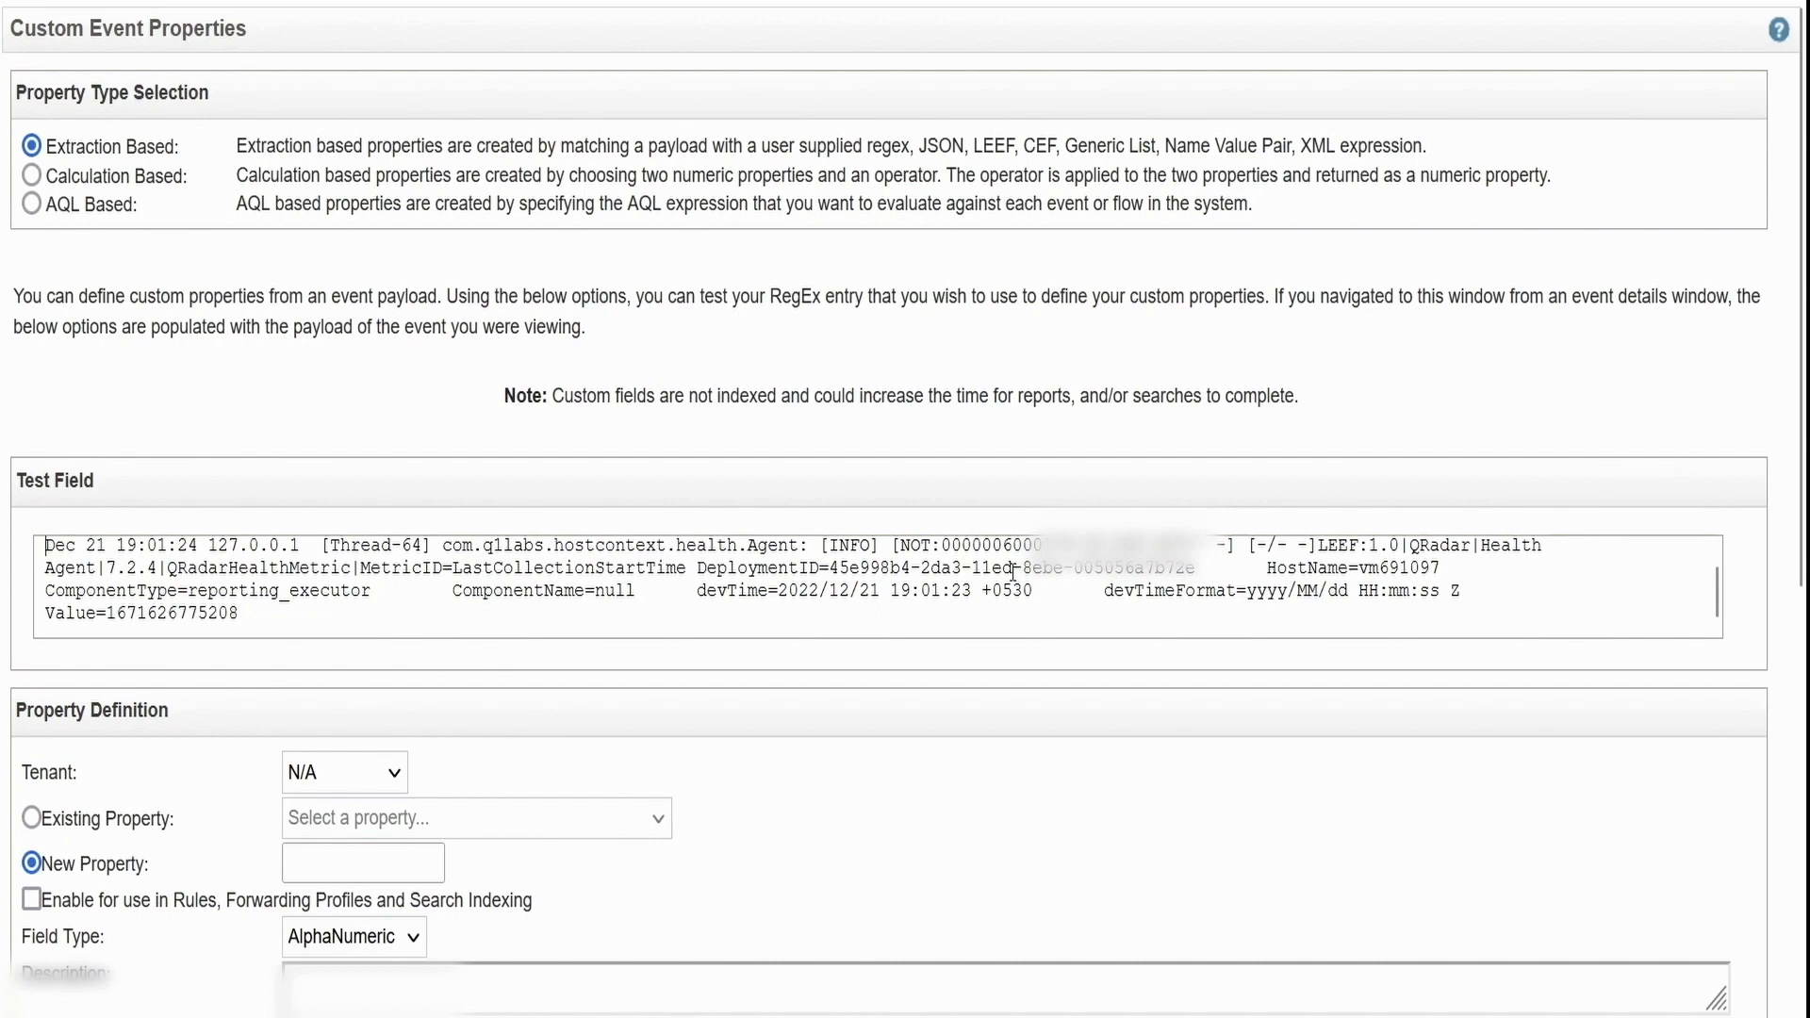
pyautogui.hotkey('ctrl', 'a')
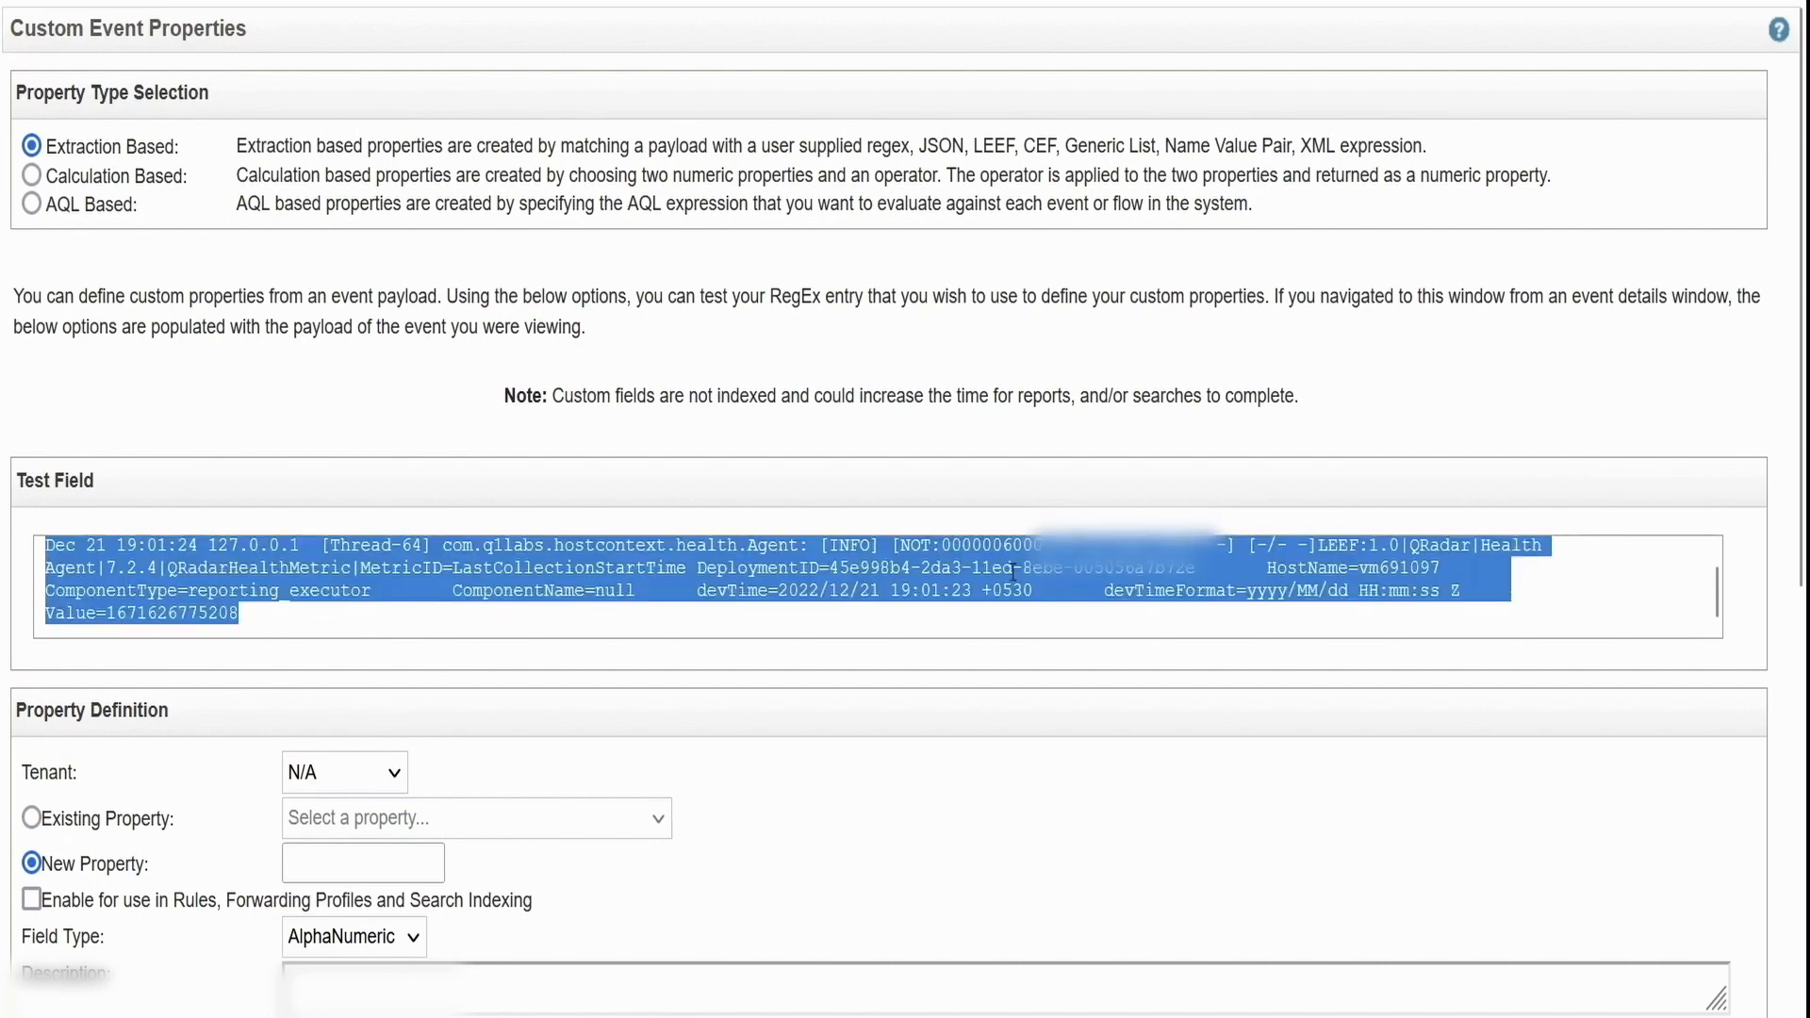
pyautogui.click(865, 611)
pyautogui.scroll(-2, 377, 735)
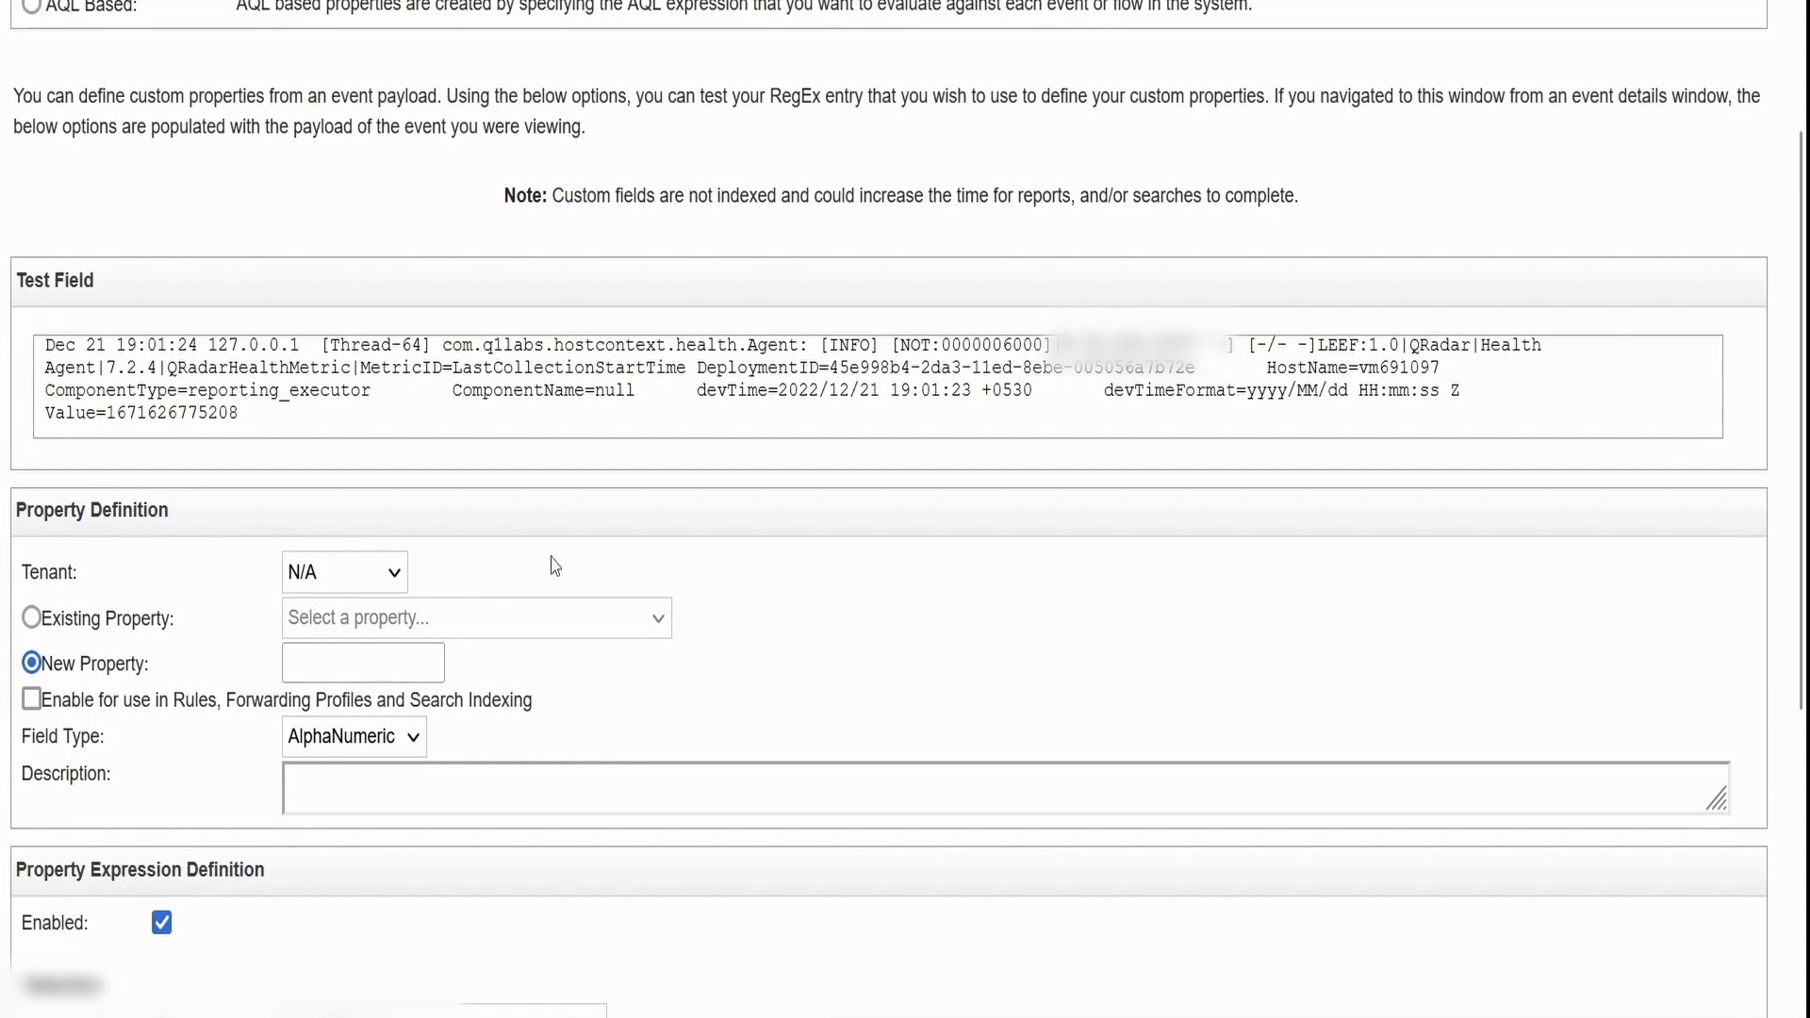
# Name the property test_dec, enable it for rules, forwarding and indexing, keeping AlphaNumeric
pyautogui.click(364, 578)
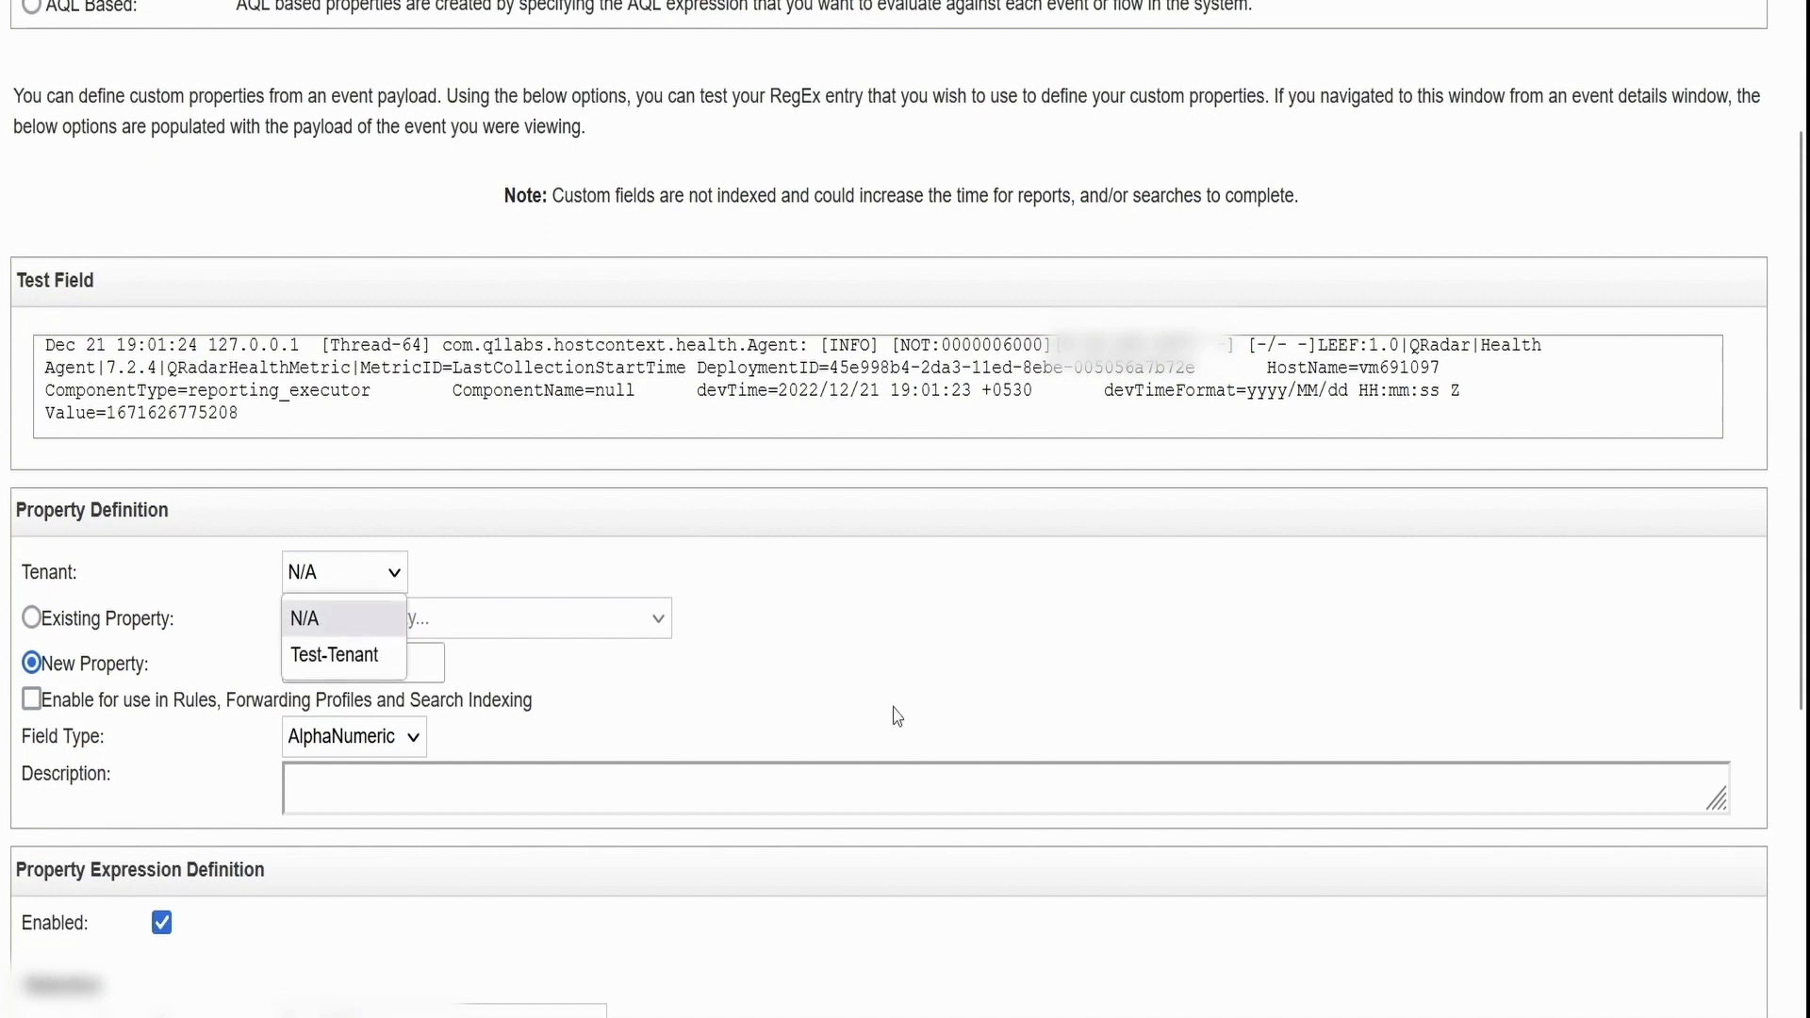
pyautogui.click(335, 662)
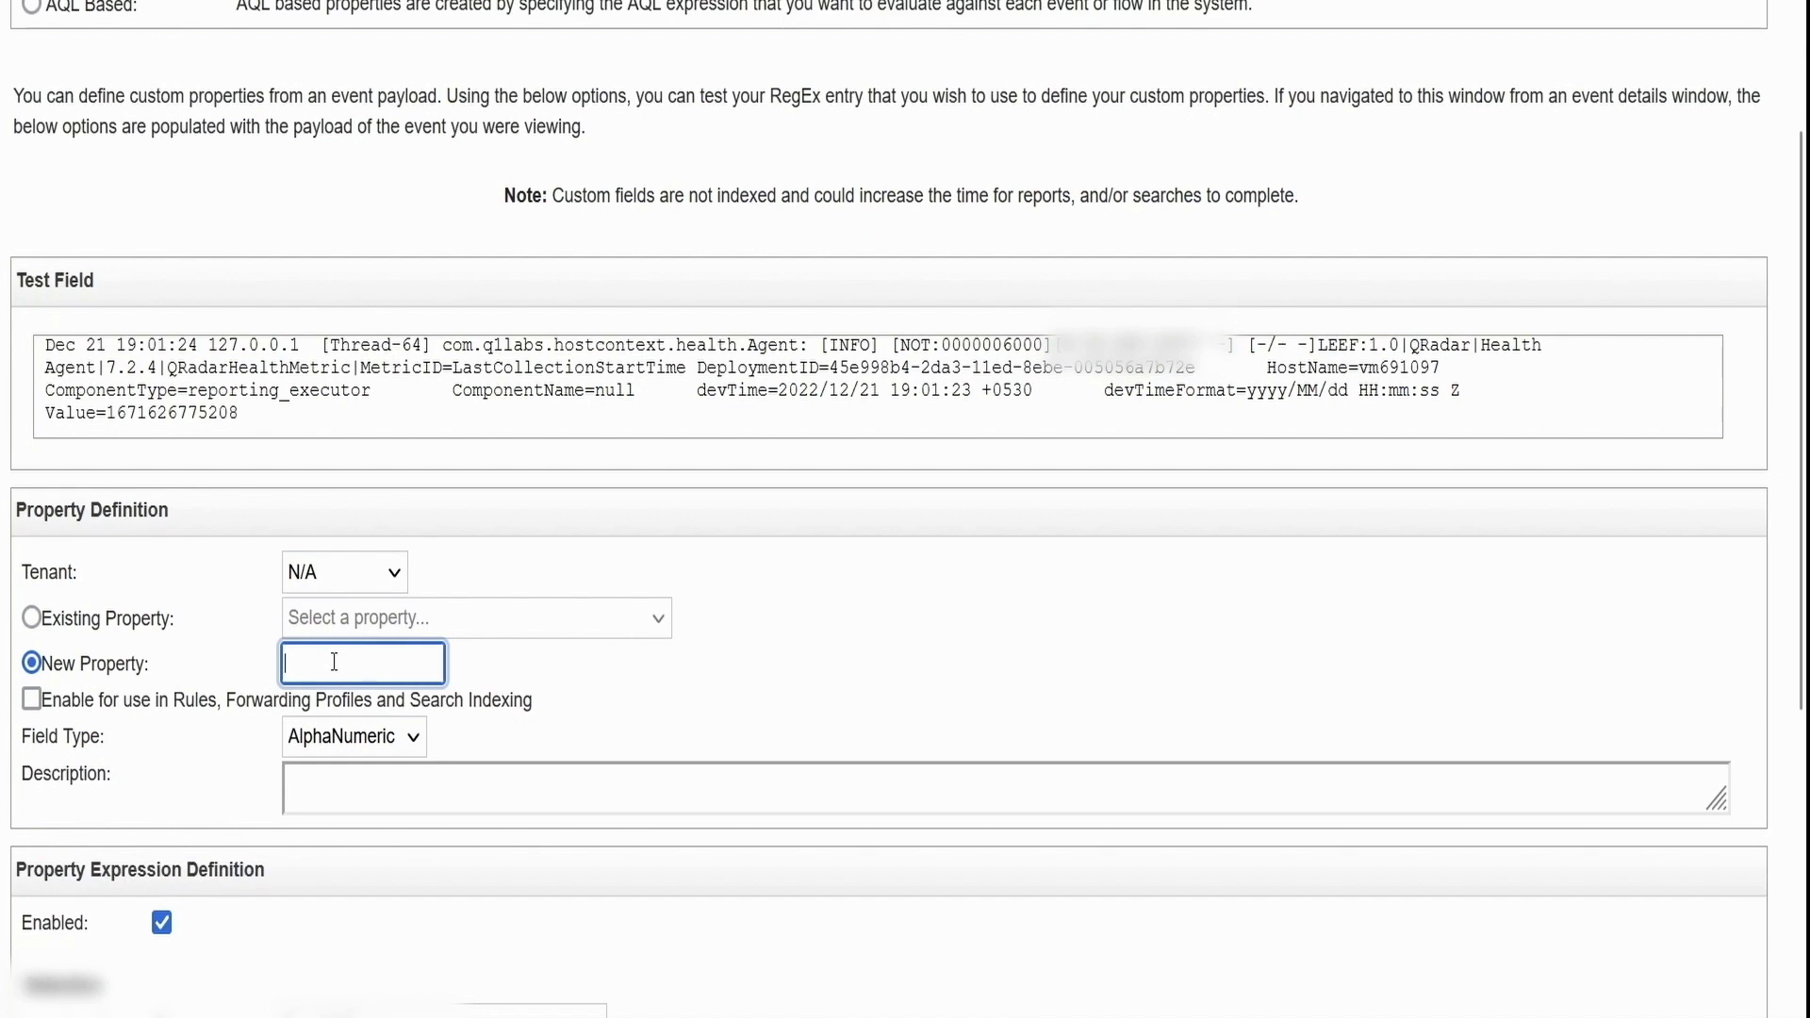
pyautogui.write('test')
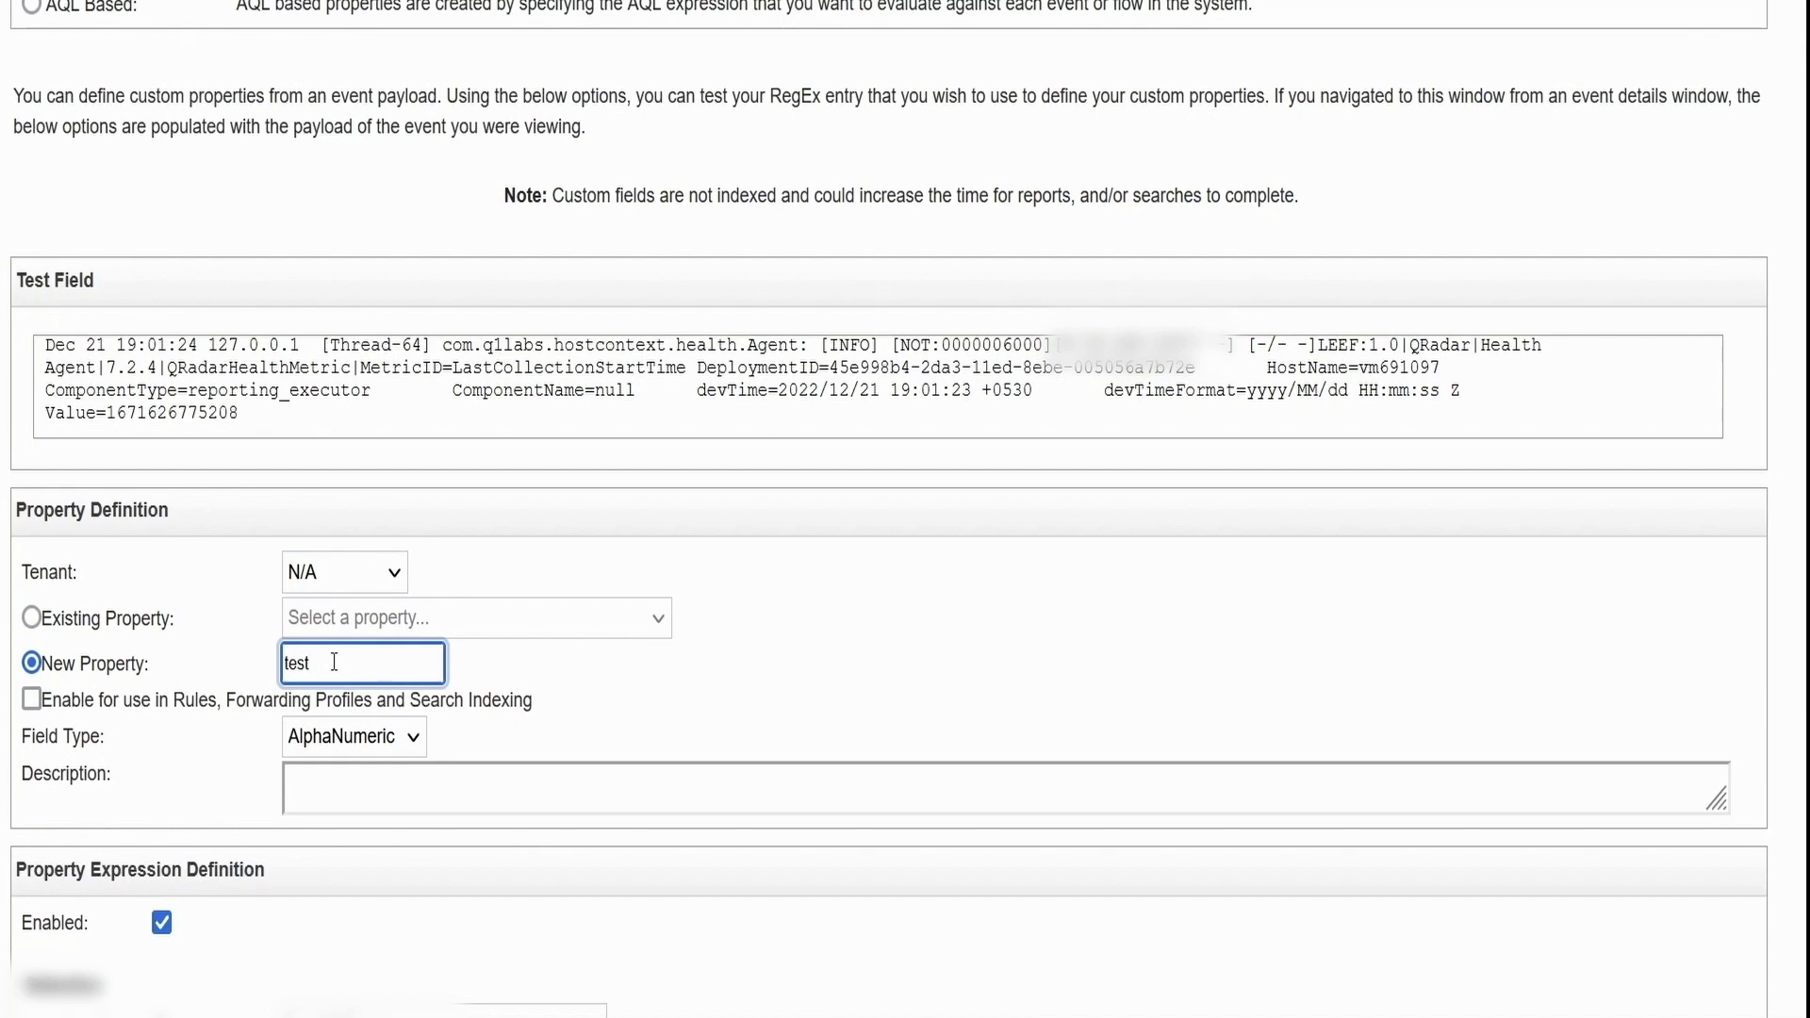
pyautogui.write('_dec')
pyautogui.moveTo(421, 699); pyautogui.dragTo(105, 737)
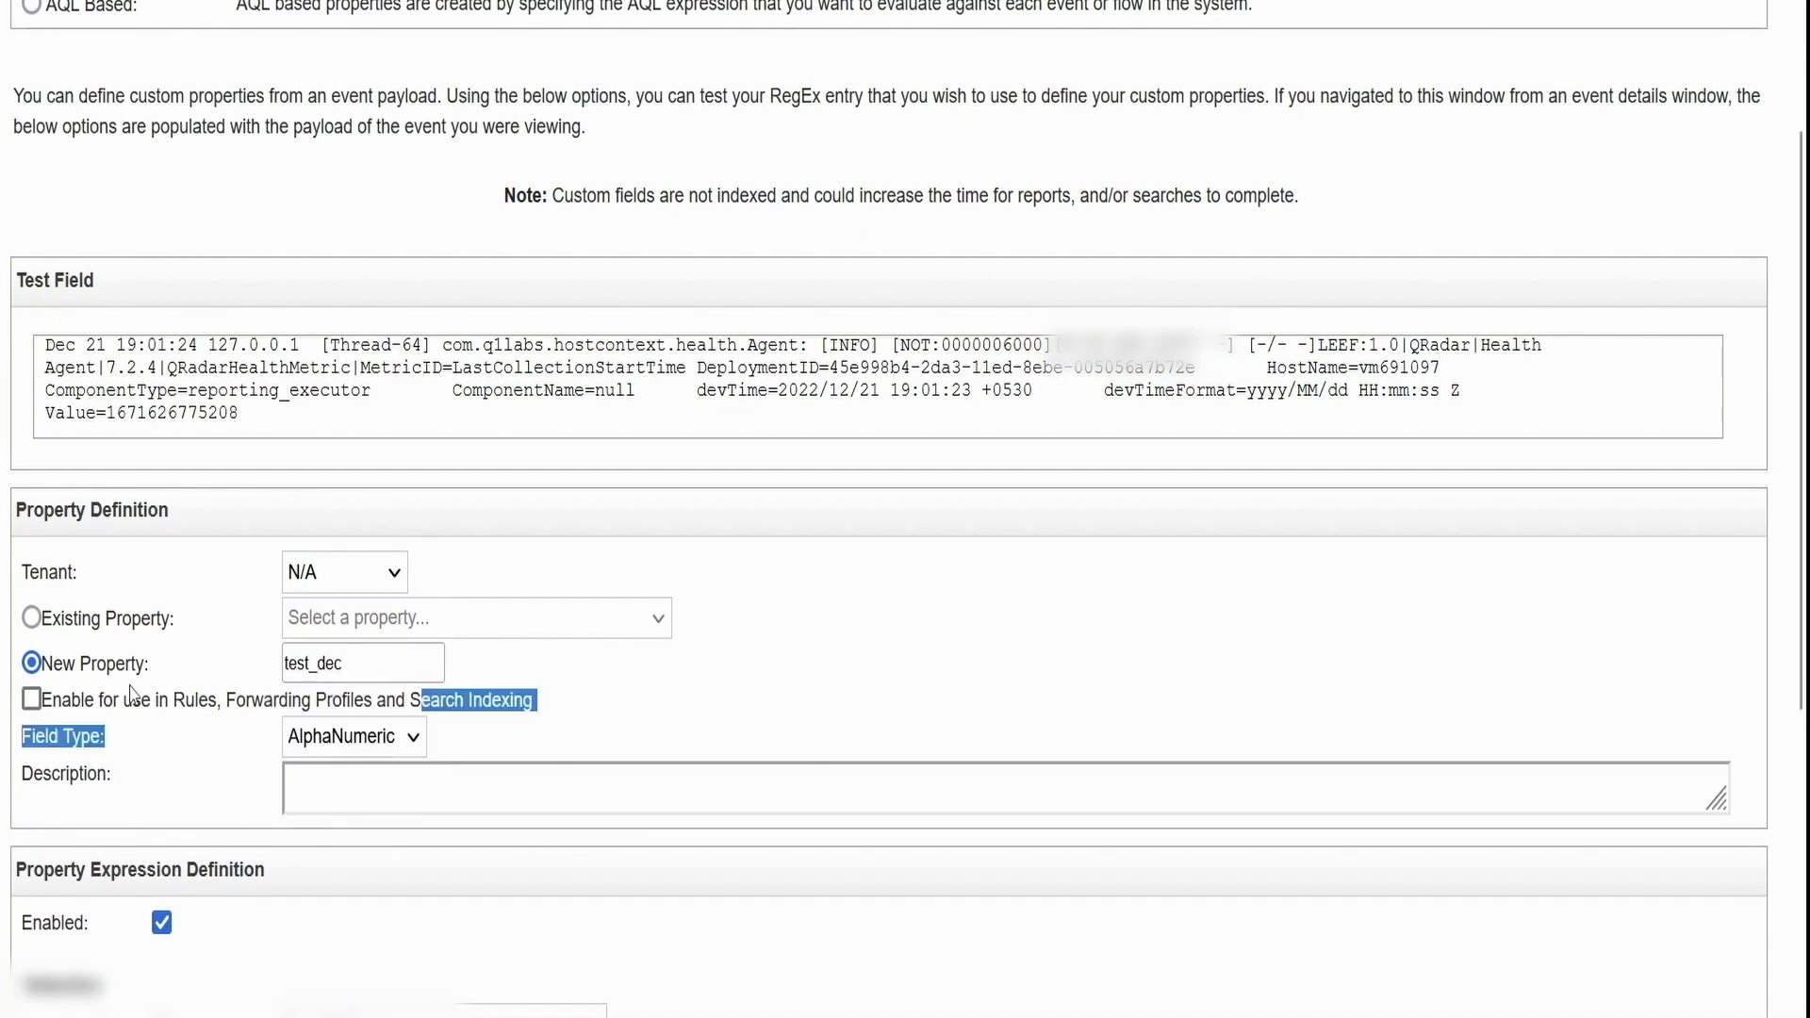
pyautogui.click(34, 701)
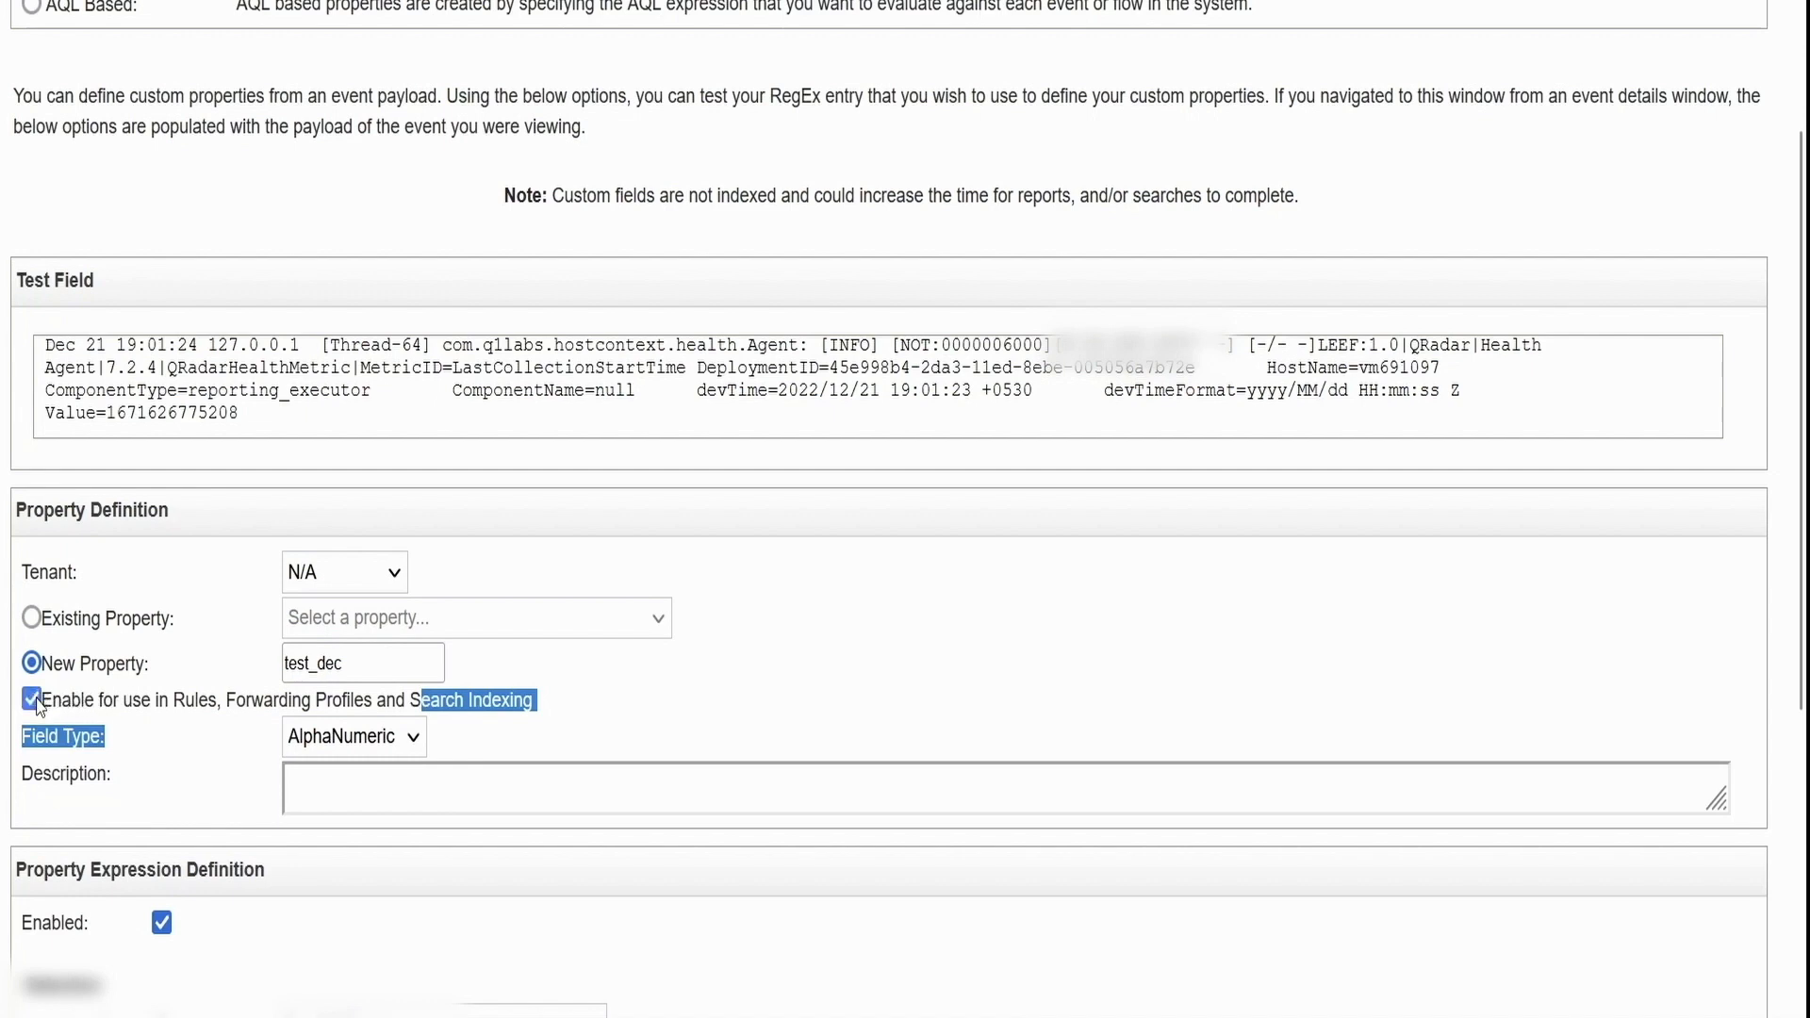
pyautogui.click(209, 746)
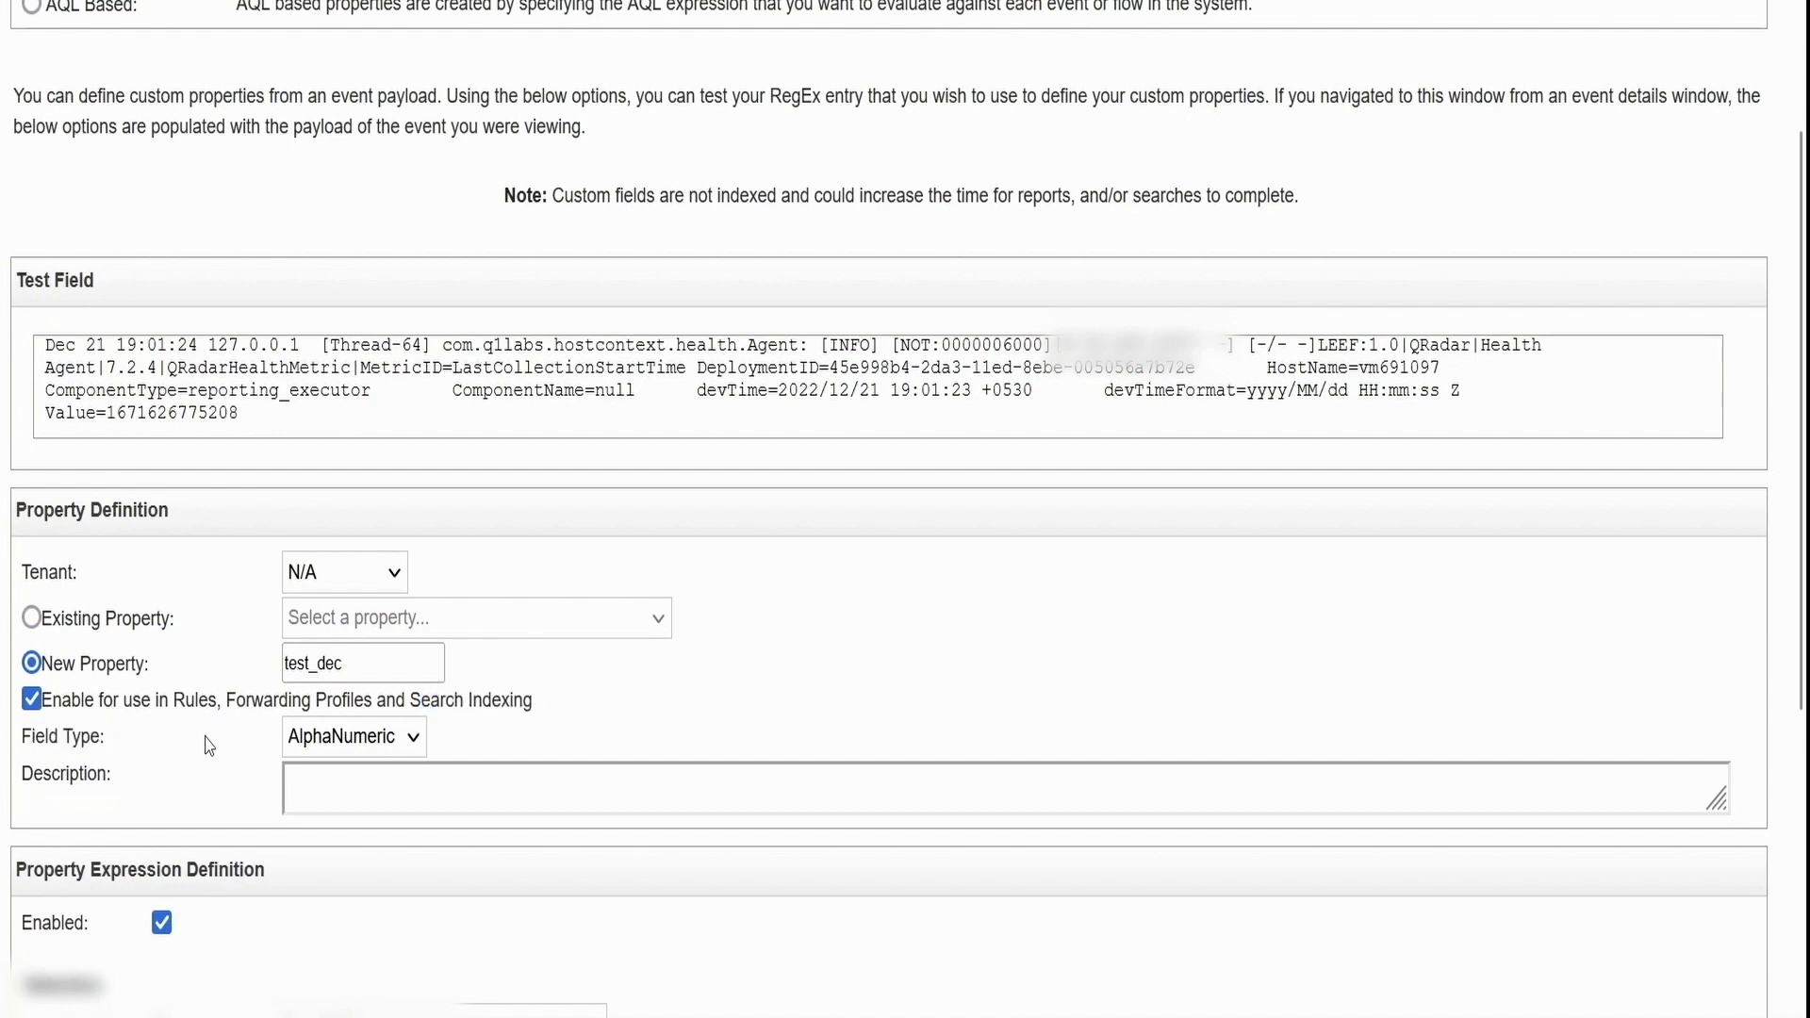
pyautogui.click(377, 754)
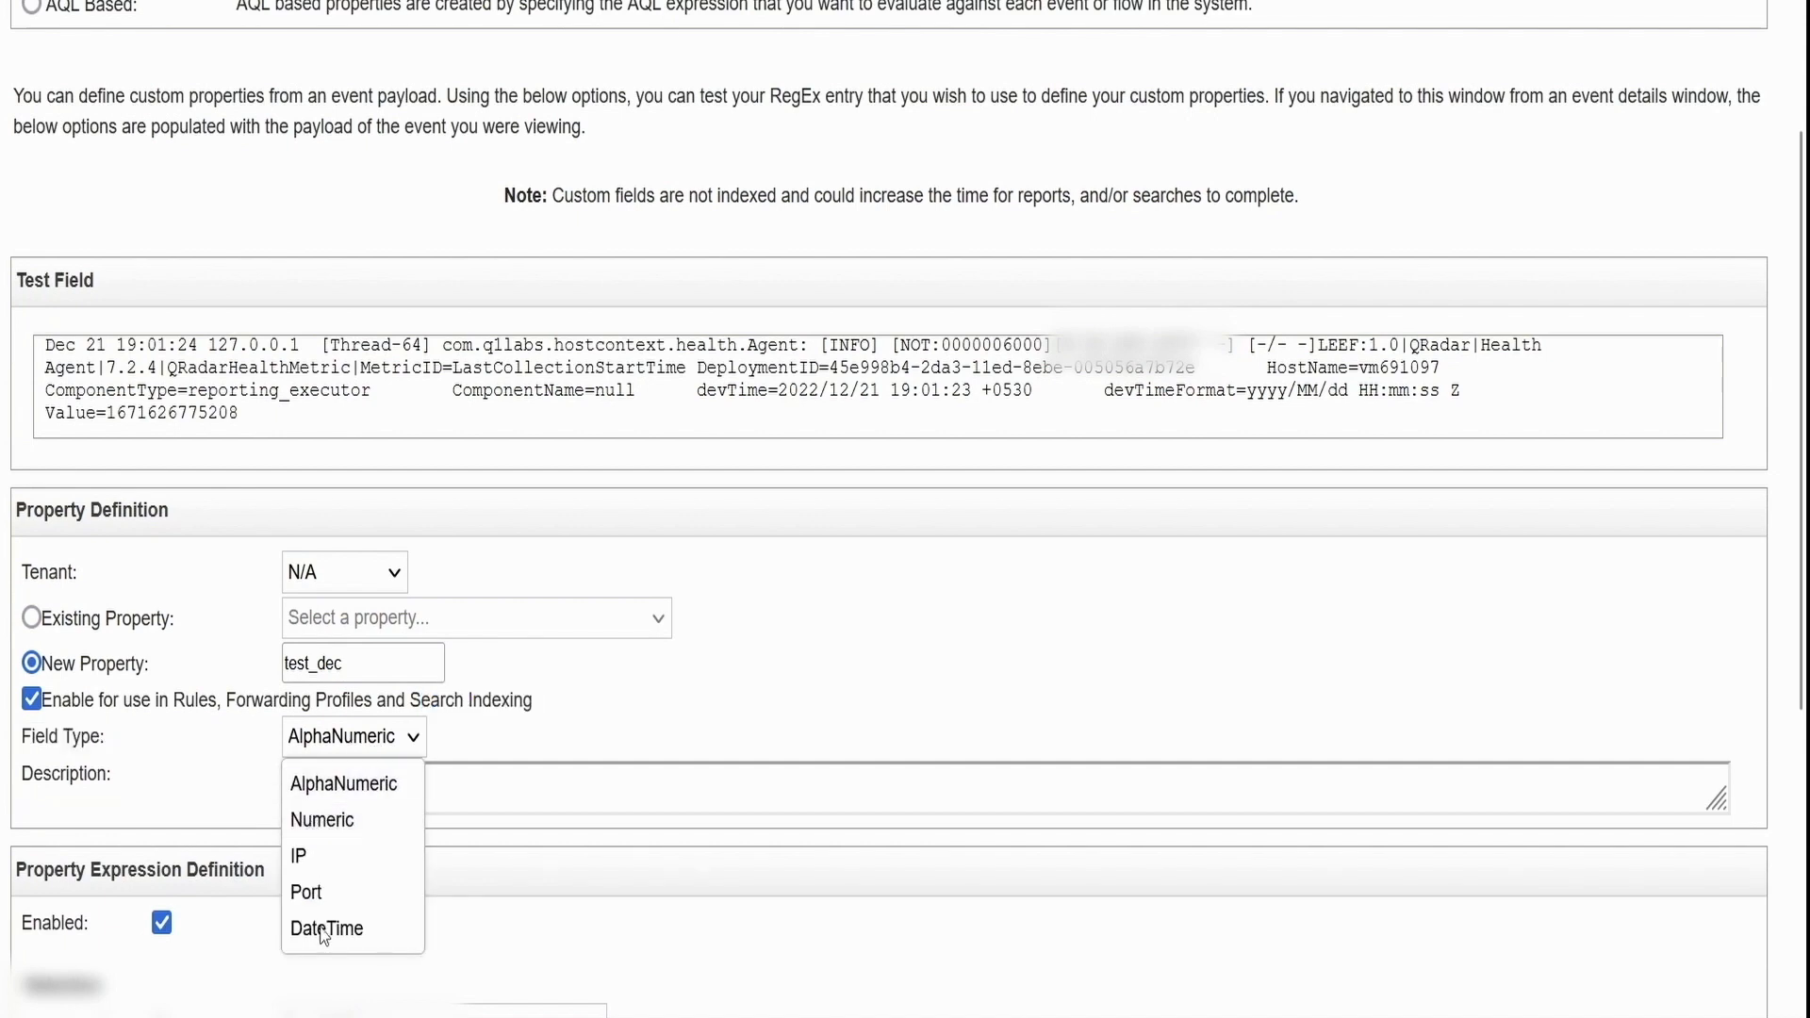
pyautogui.click(198, 728)
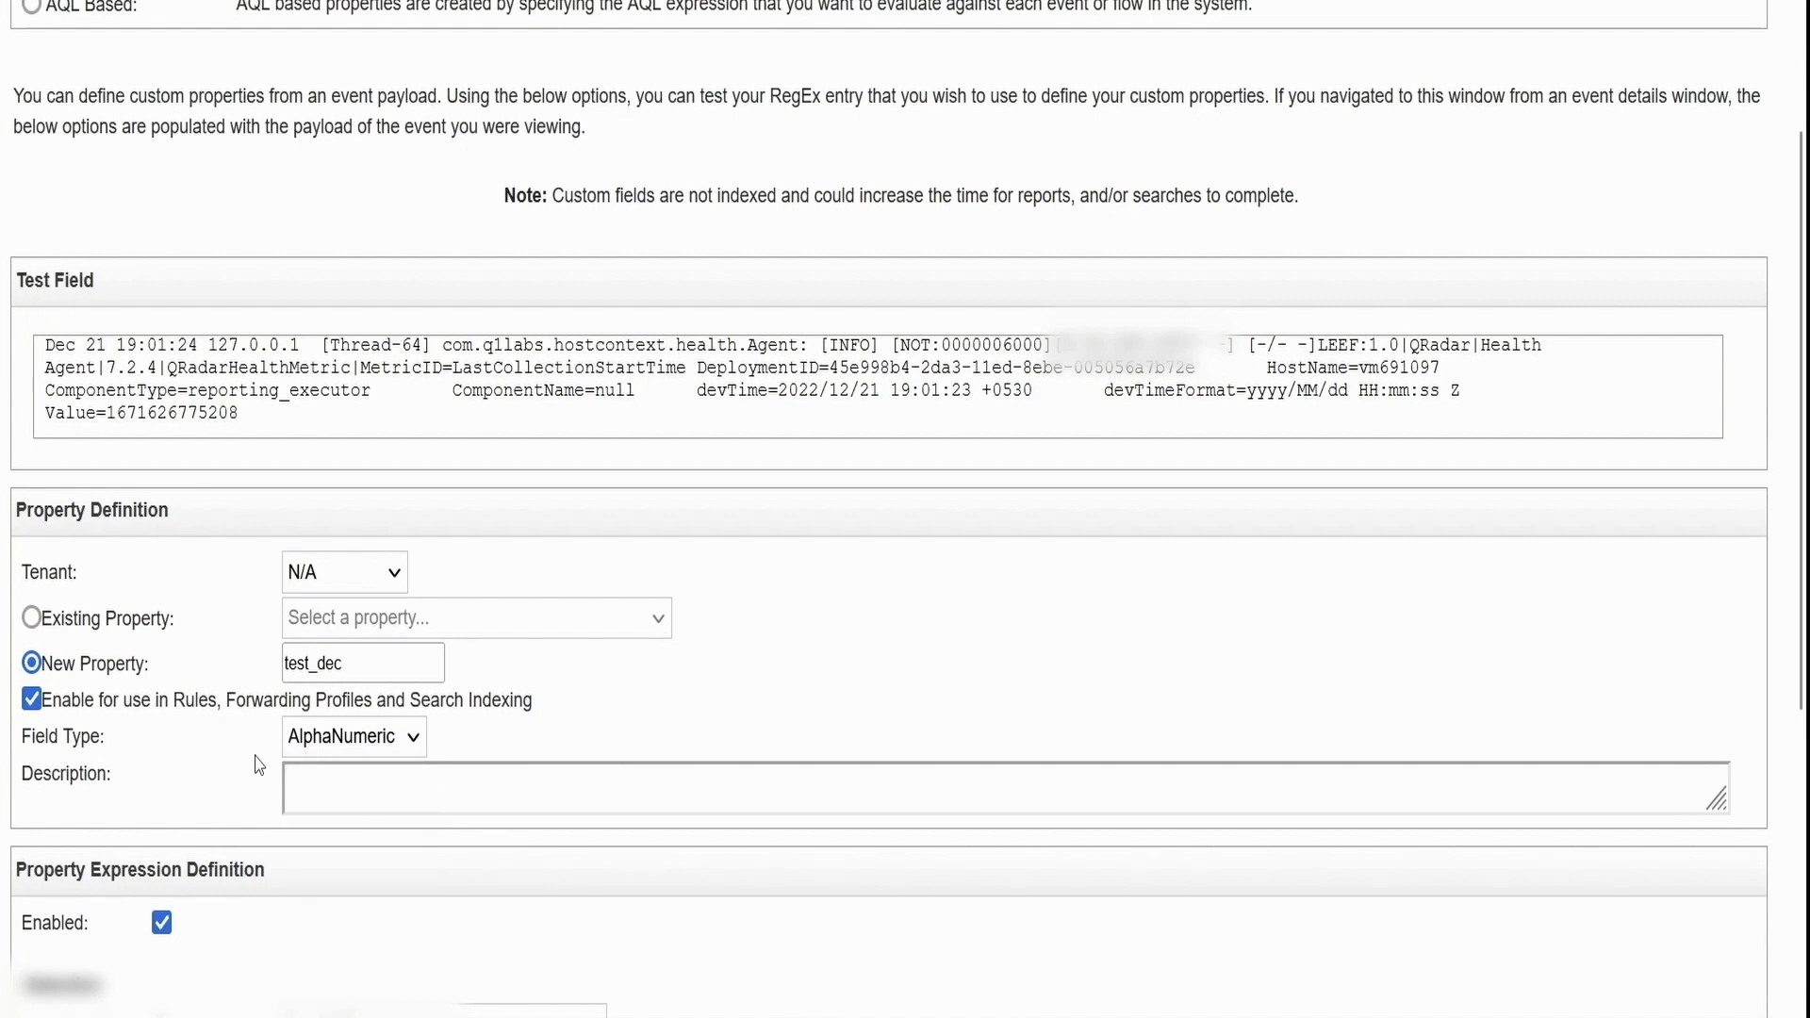
# Give the property the description 'dec test'
pyautogui.click(378, 803)
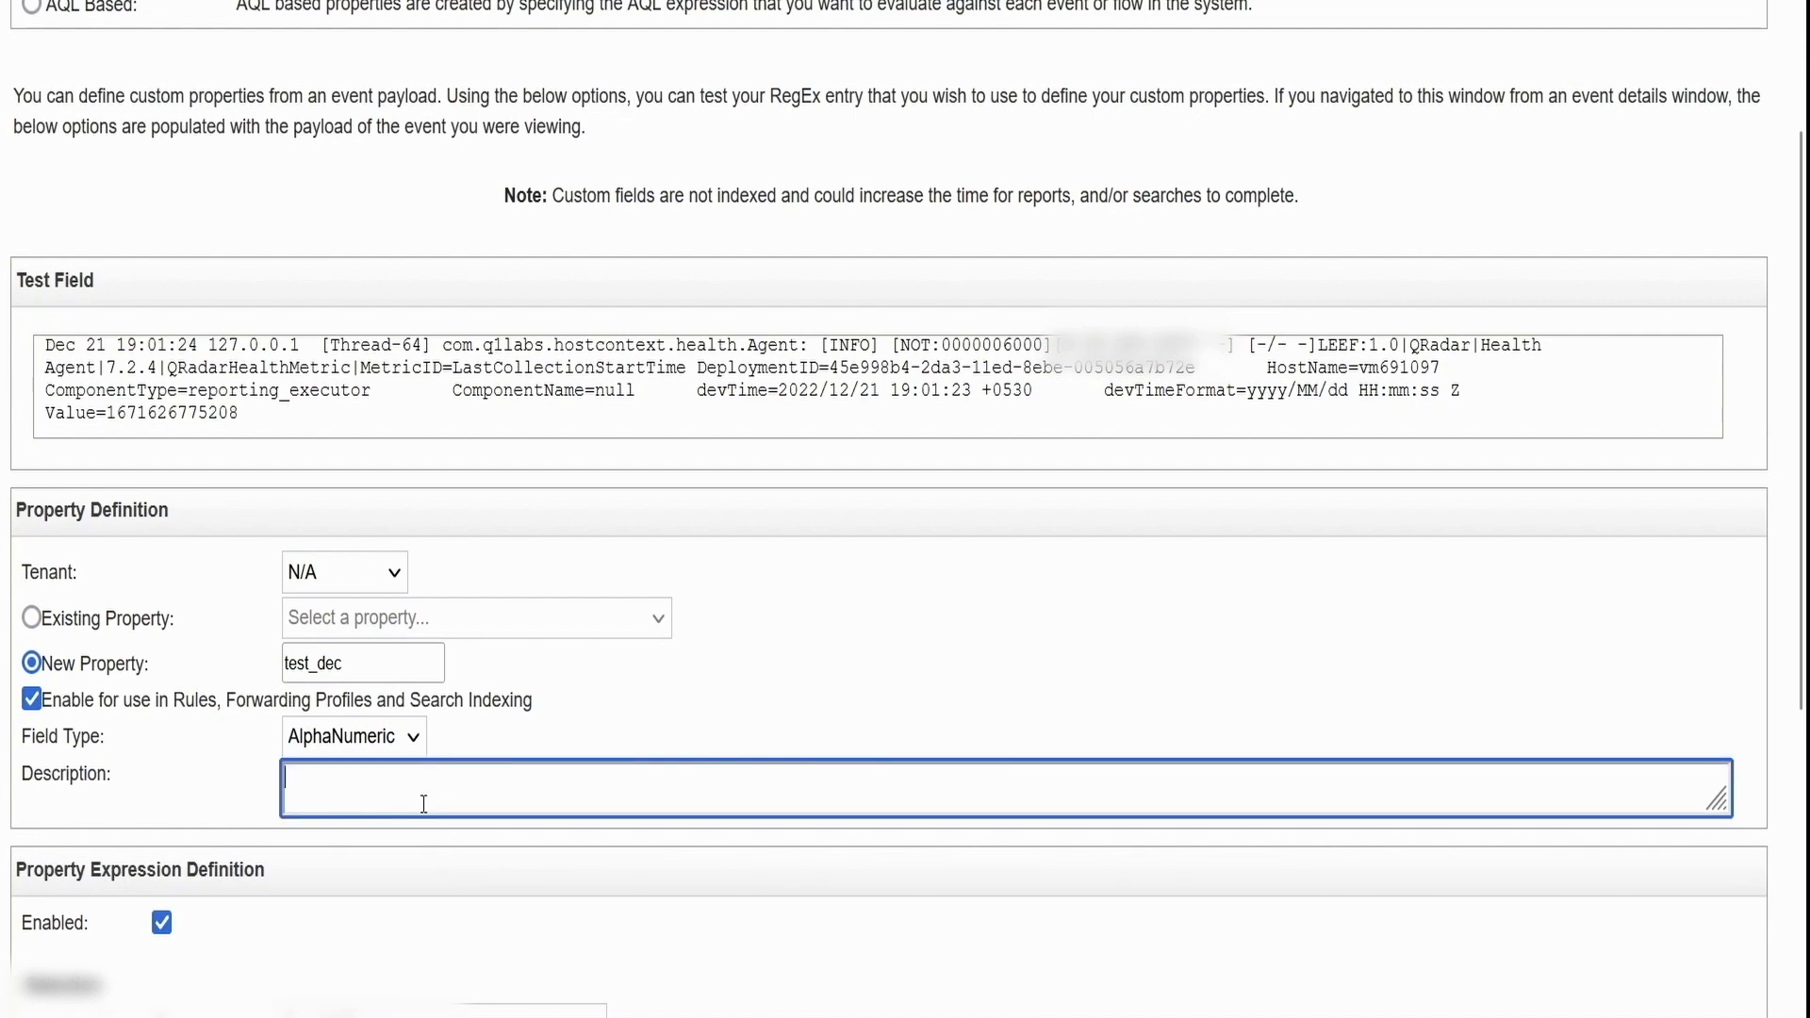
pyautogui.write('dec t')
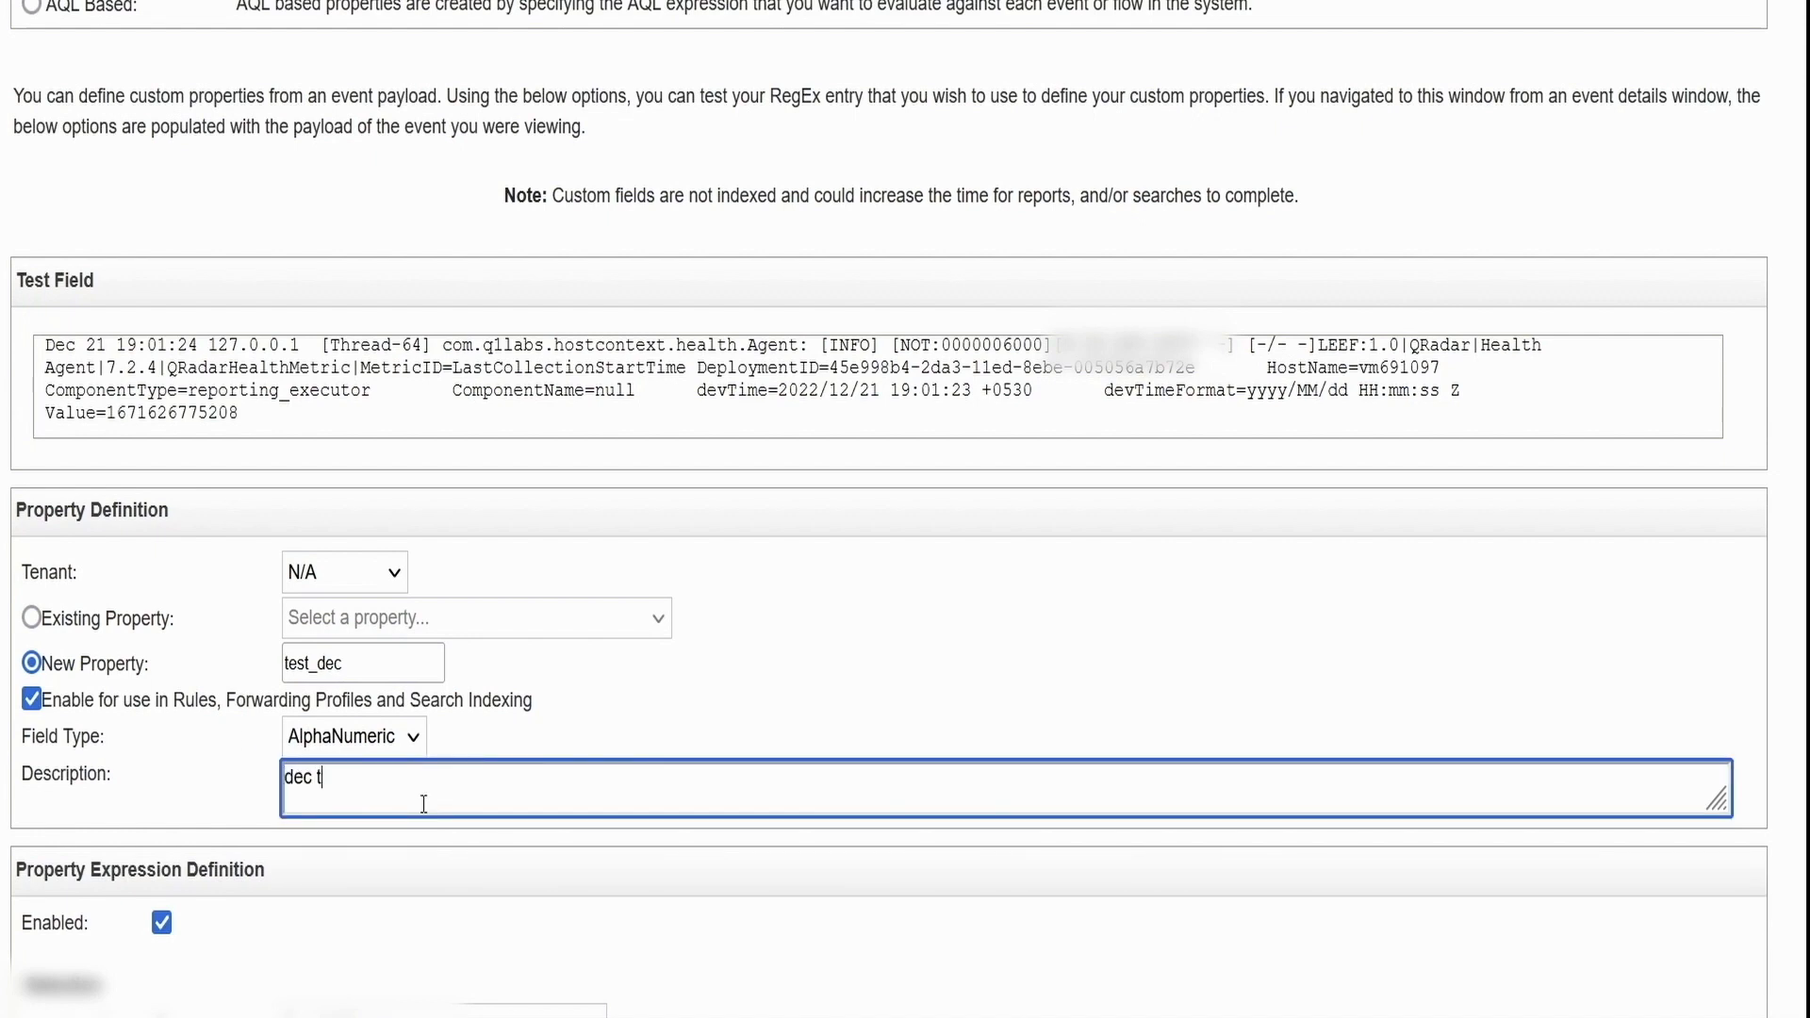
pyautogui.write('est')
pyautogui.scroll(-3, 423, 803)
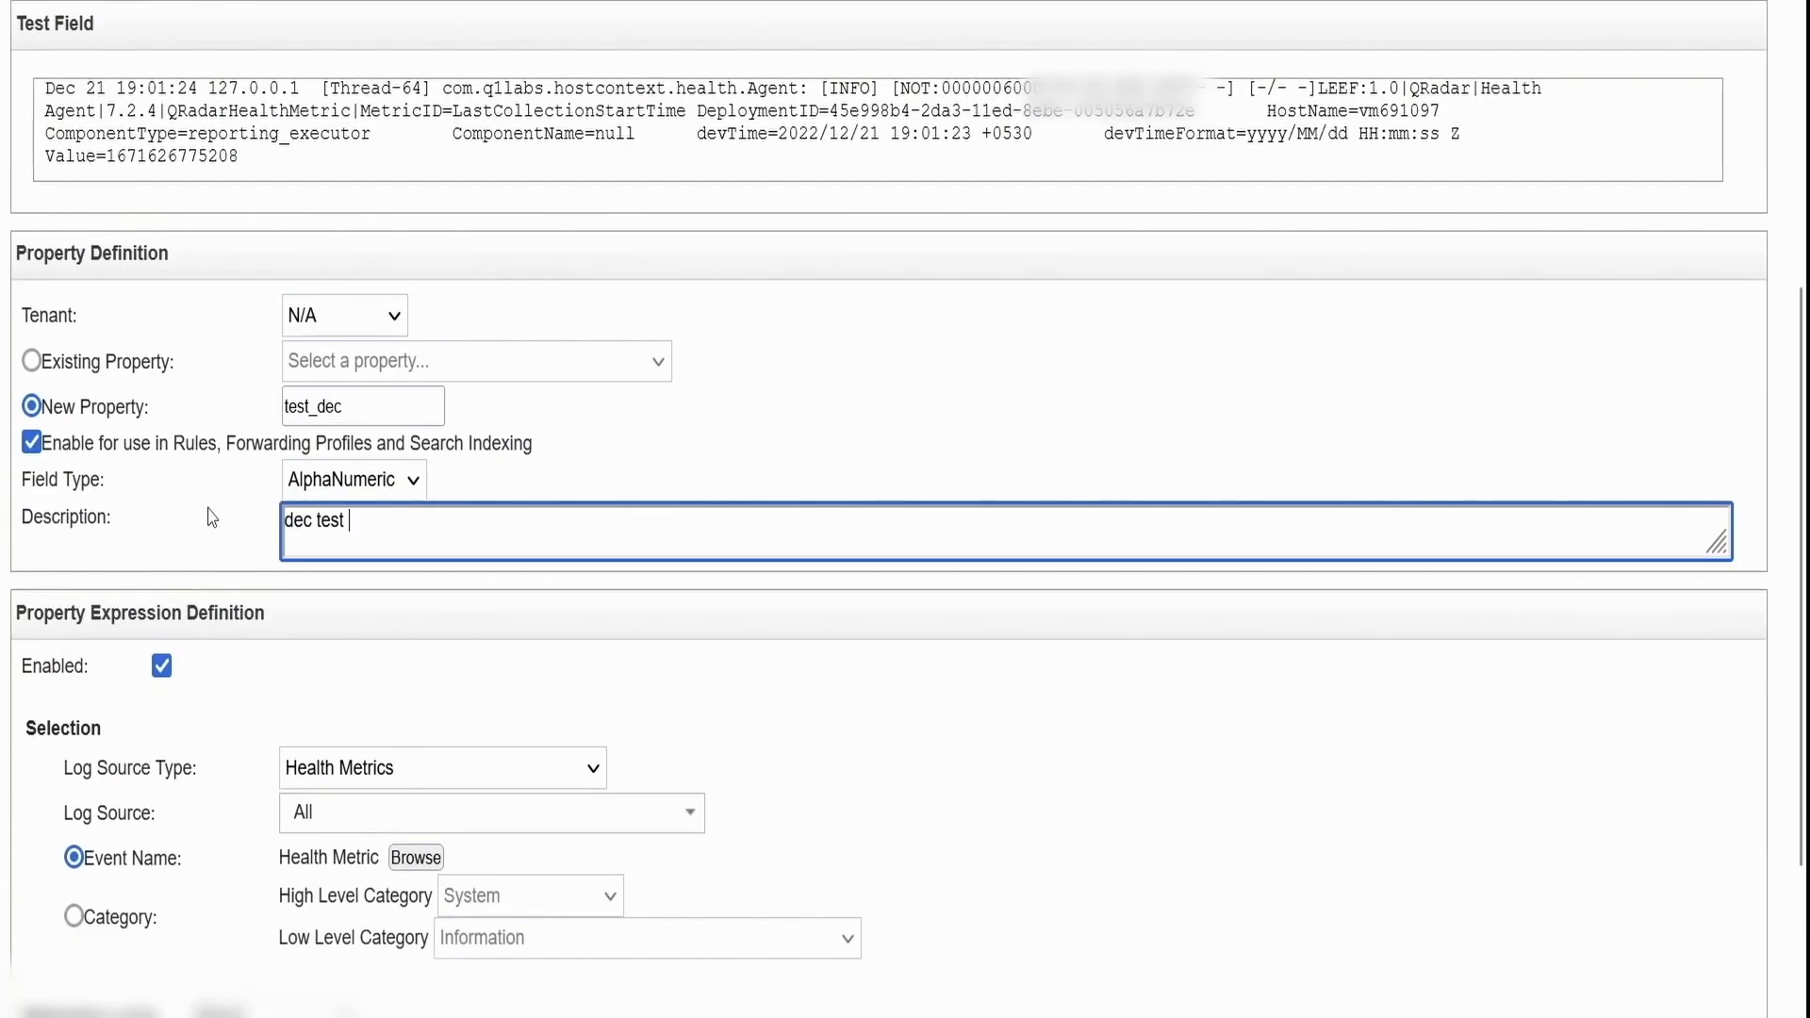
pyautogui.scroll(-2, 212, 518)
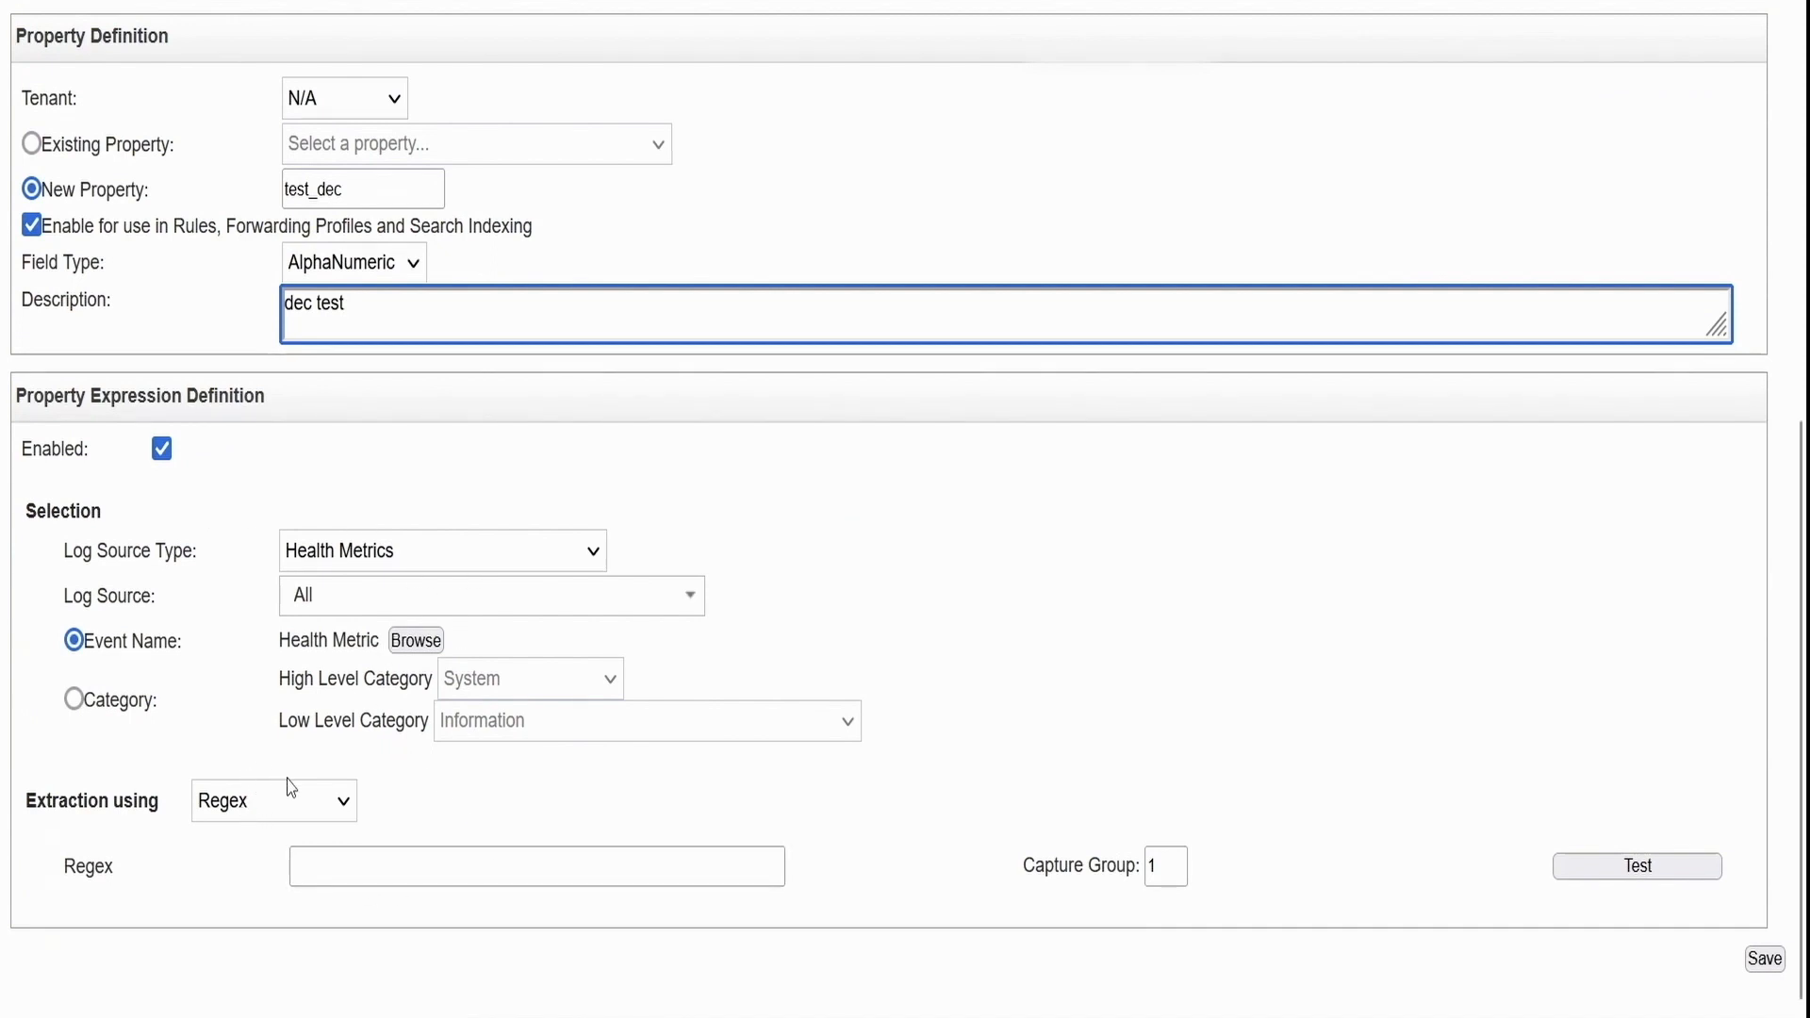
pyautogui.click(317, 816)
pyautogui.click(342, 807)
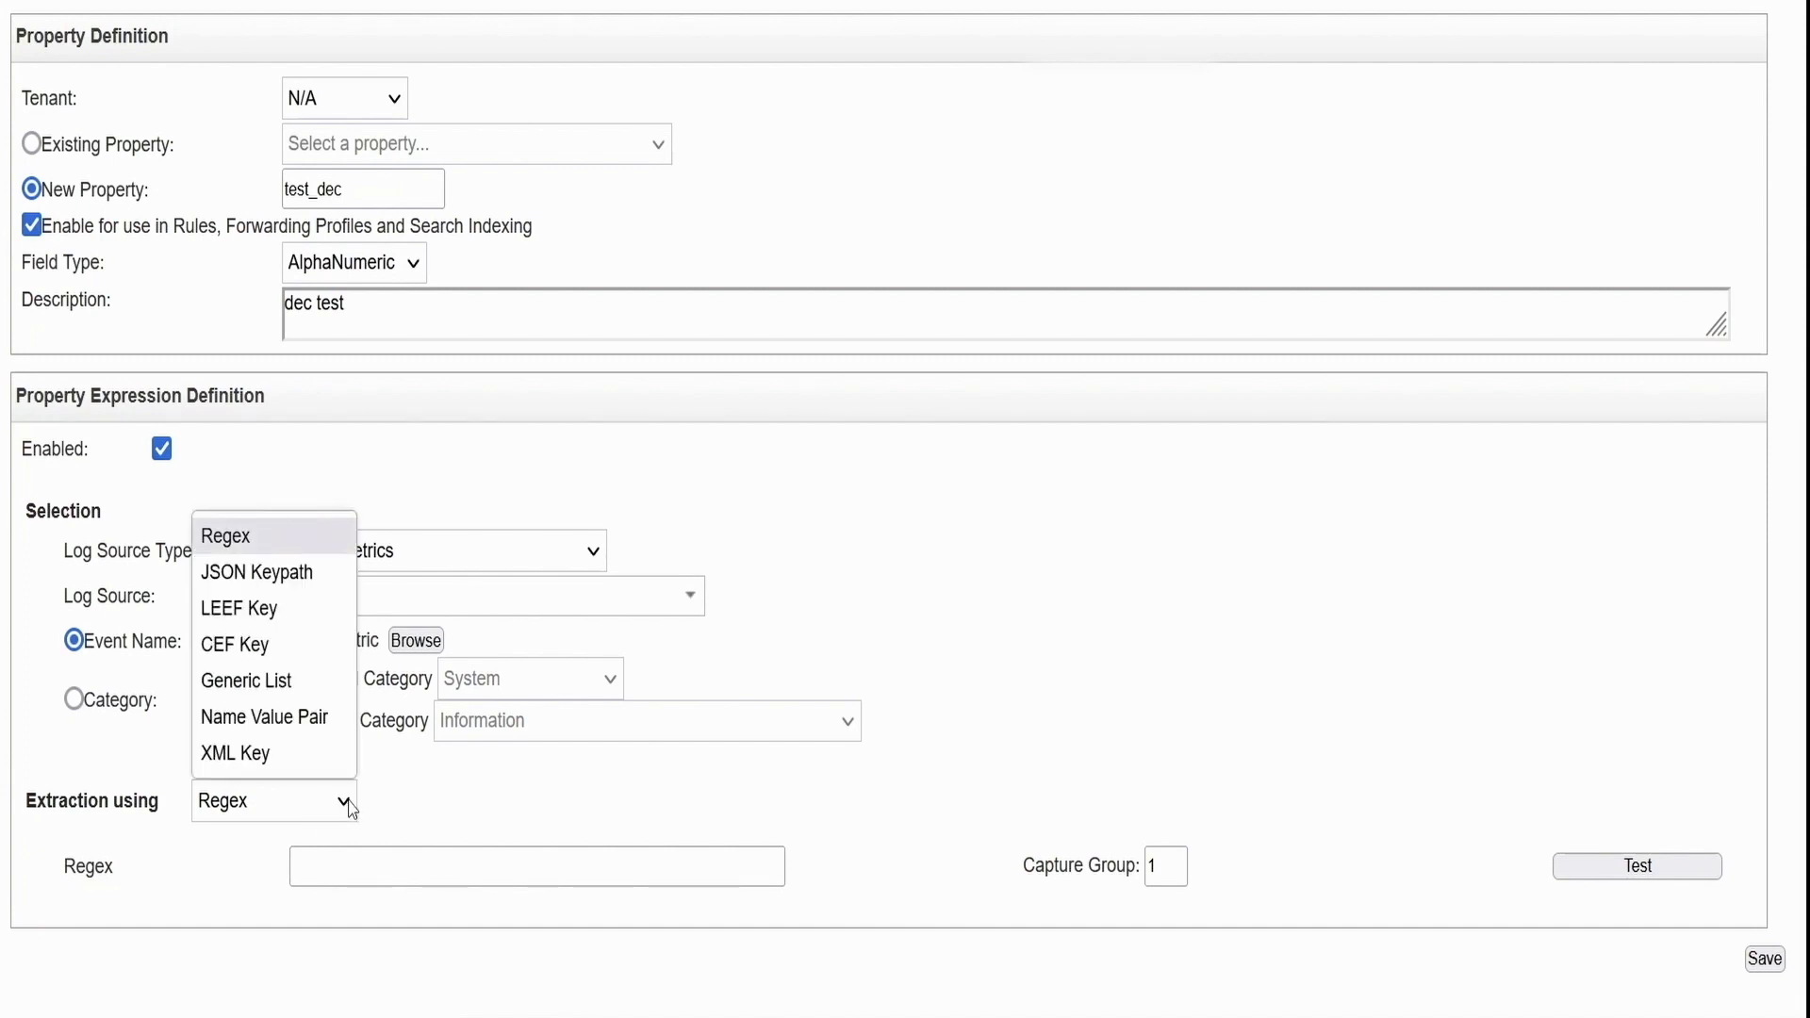
pyautogui.click(485, 812)
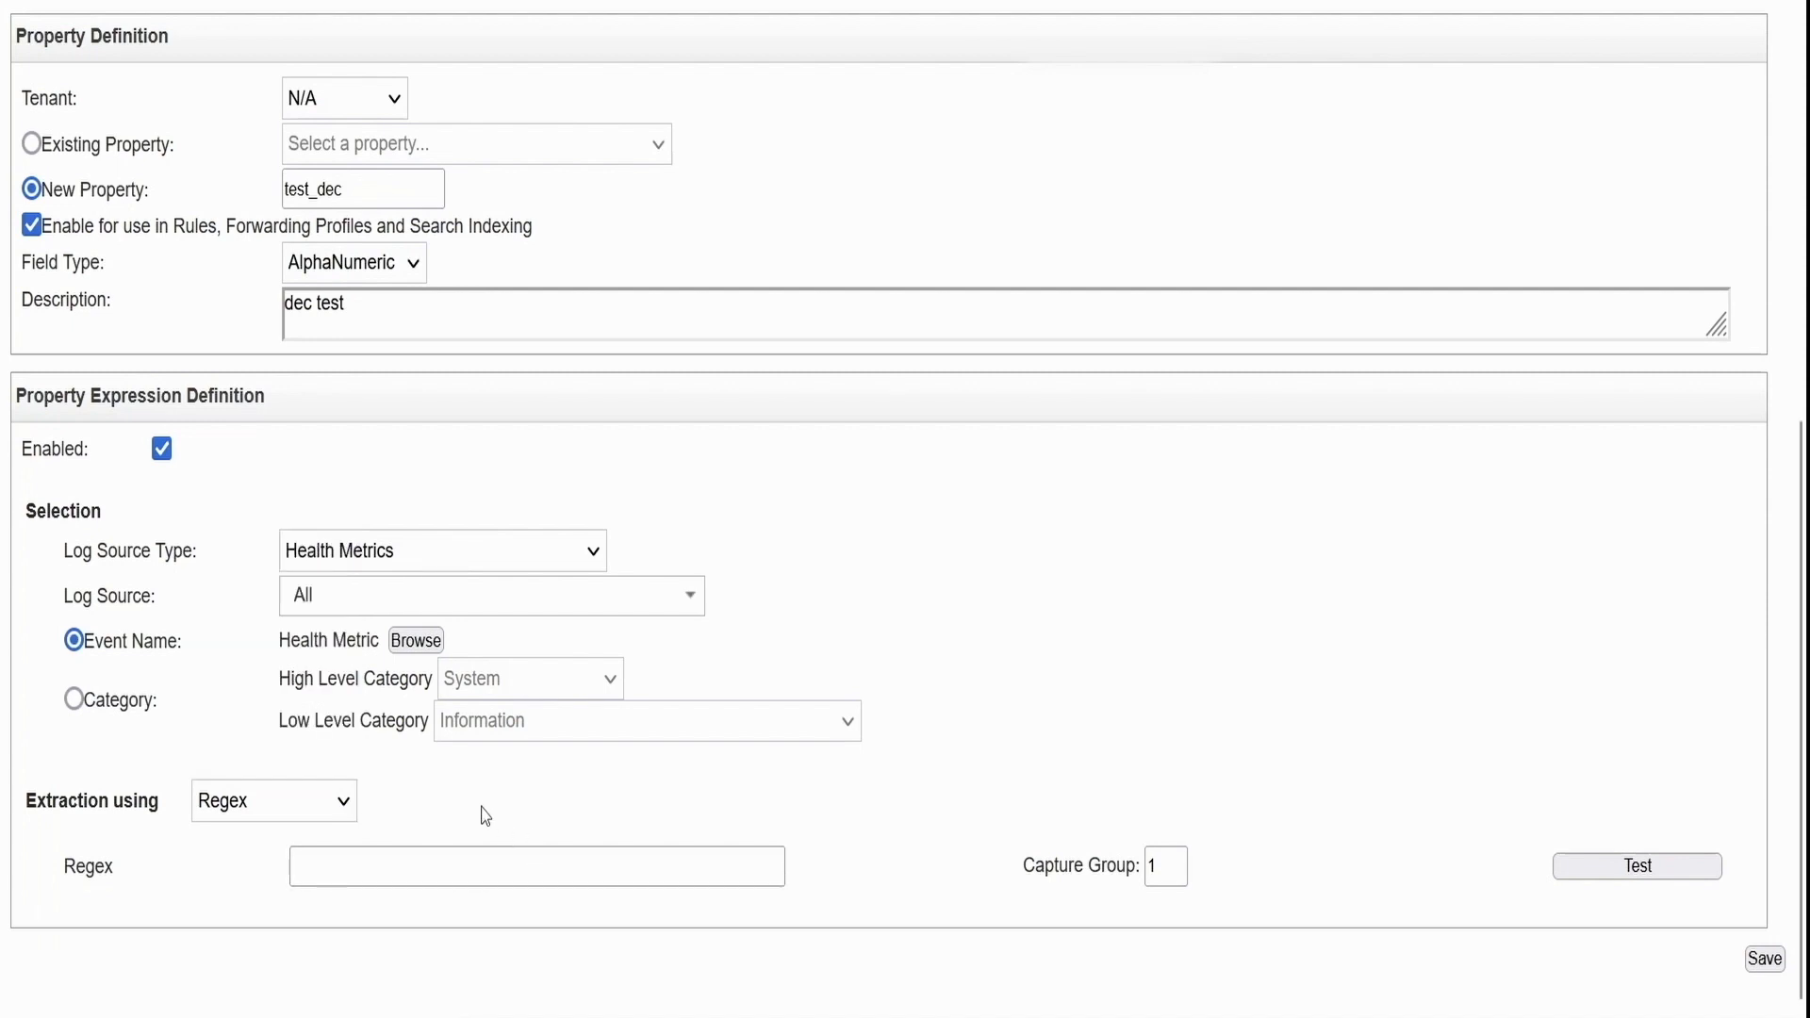
pyautogui.click(479, 882)
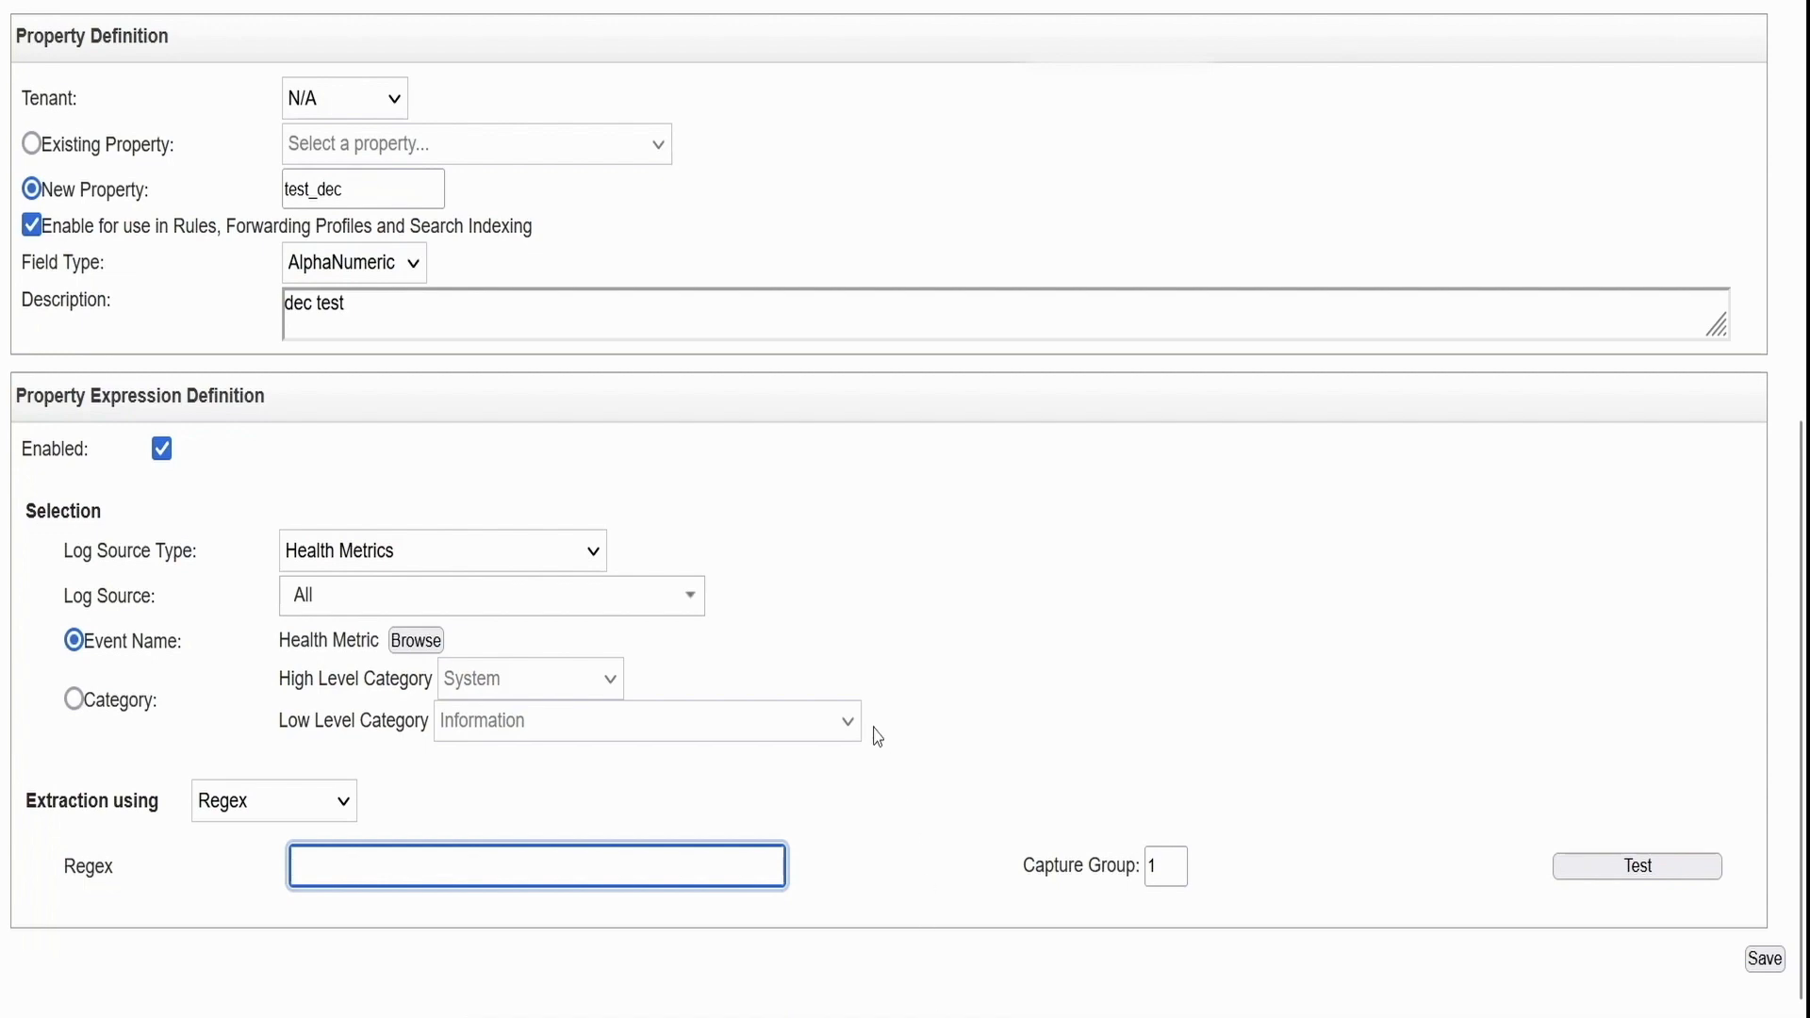
pyautogui.scroll(1, 840, 557)
pyautogui.scroll(2, 840, 557)
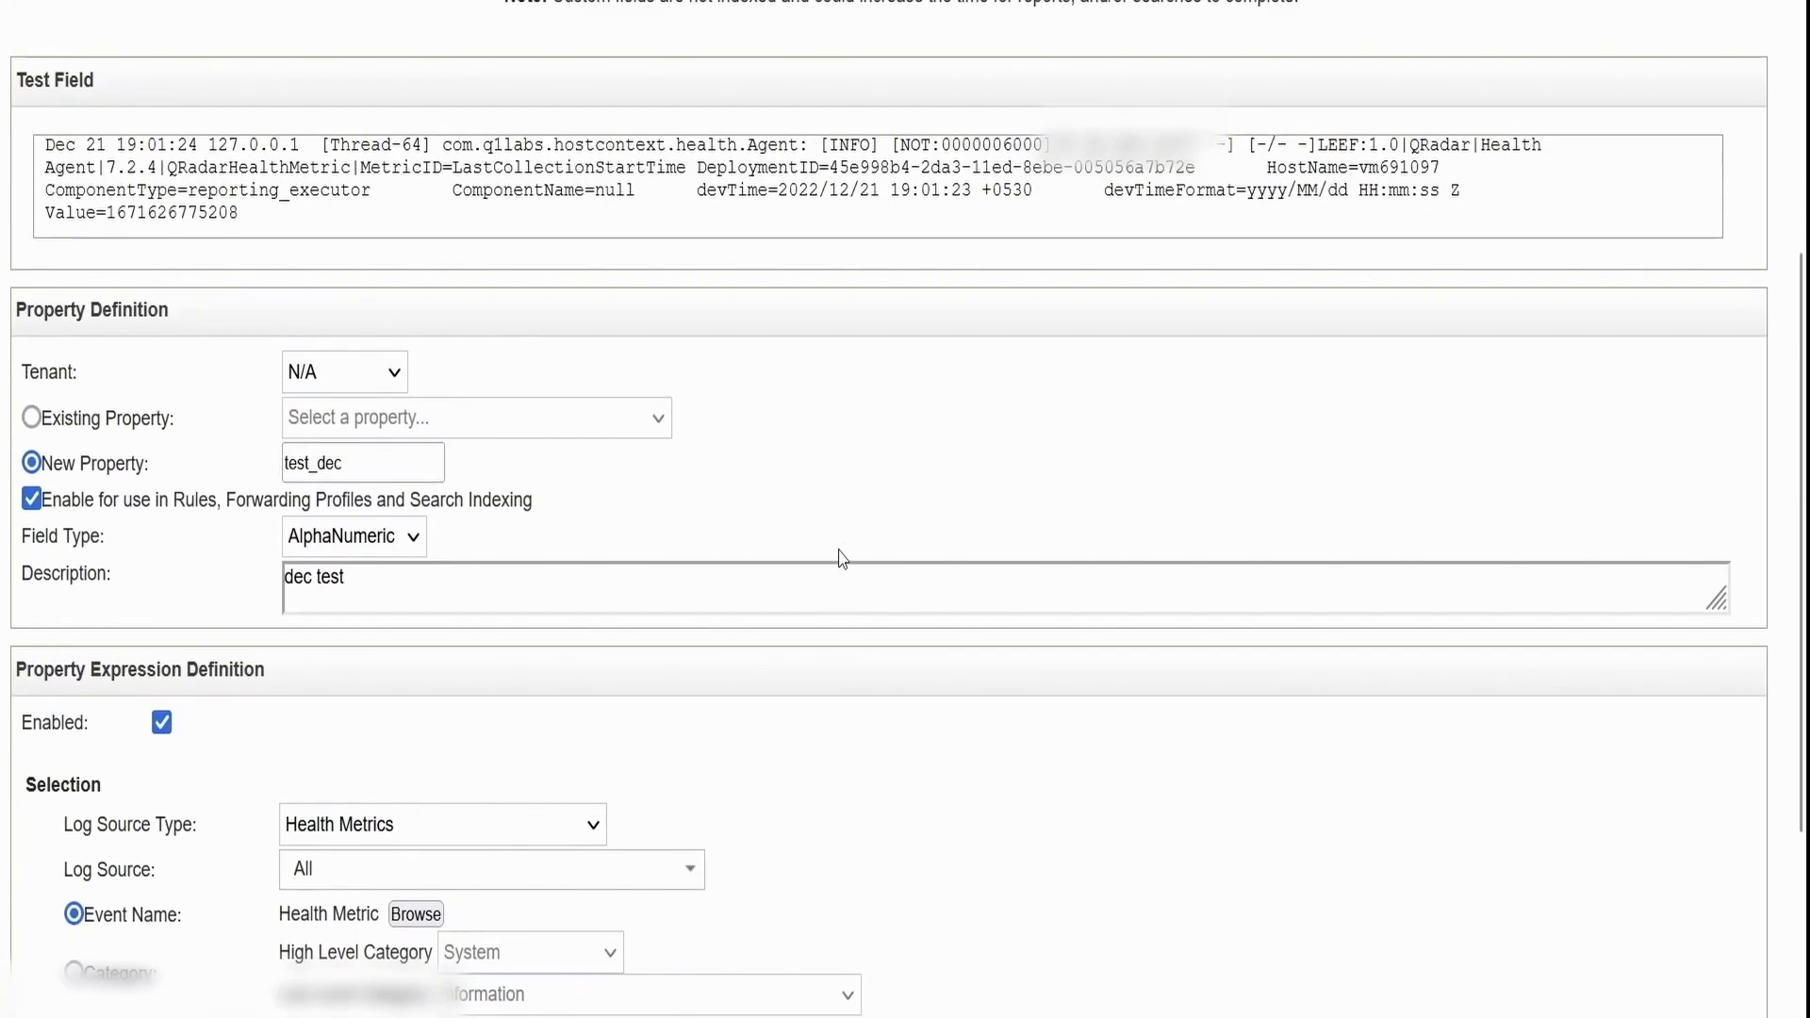
pyautogui.scroll(1, 842, 558)
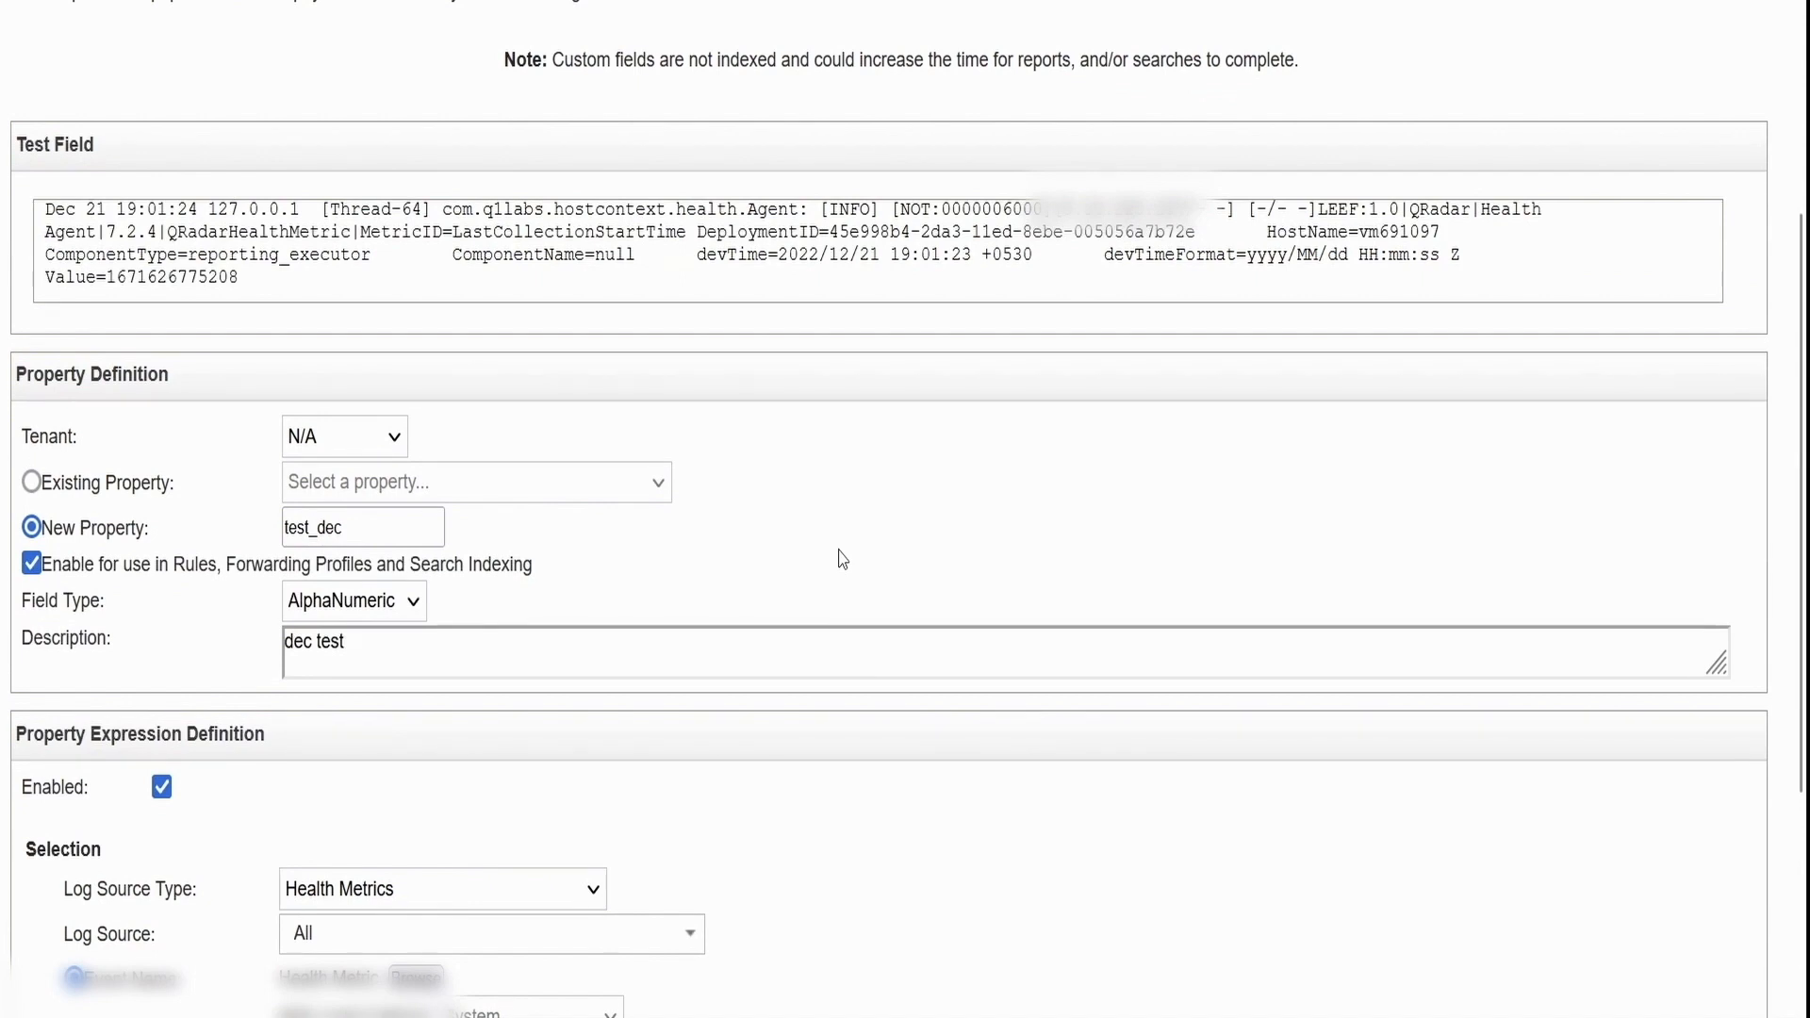
pyautogui.doubleClick(258, 238)
pyautogui.doubleClick(262, 257)
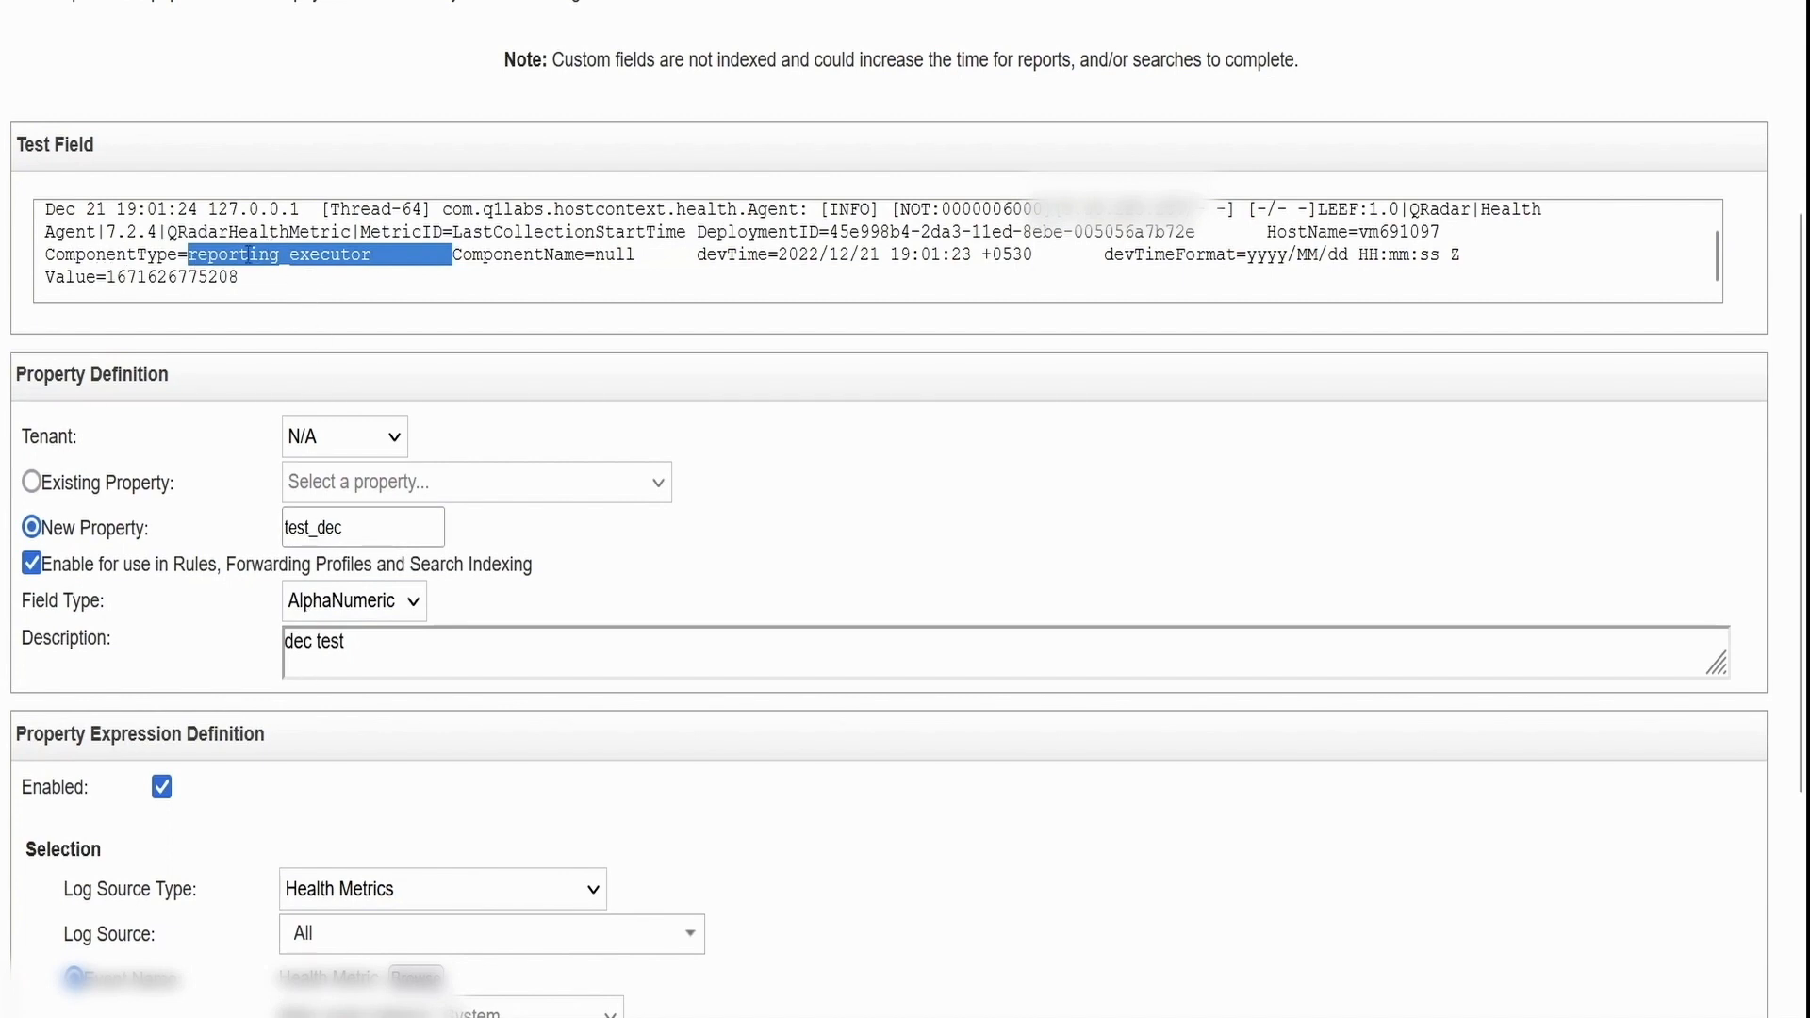
pyautogui.scroll(-3, 381, 425)
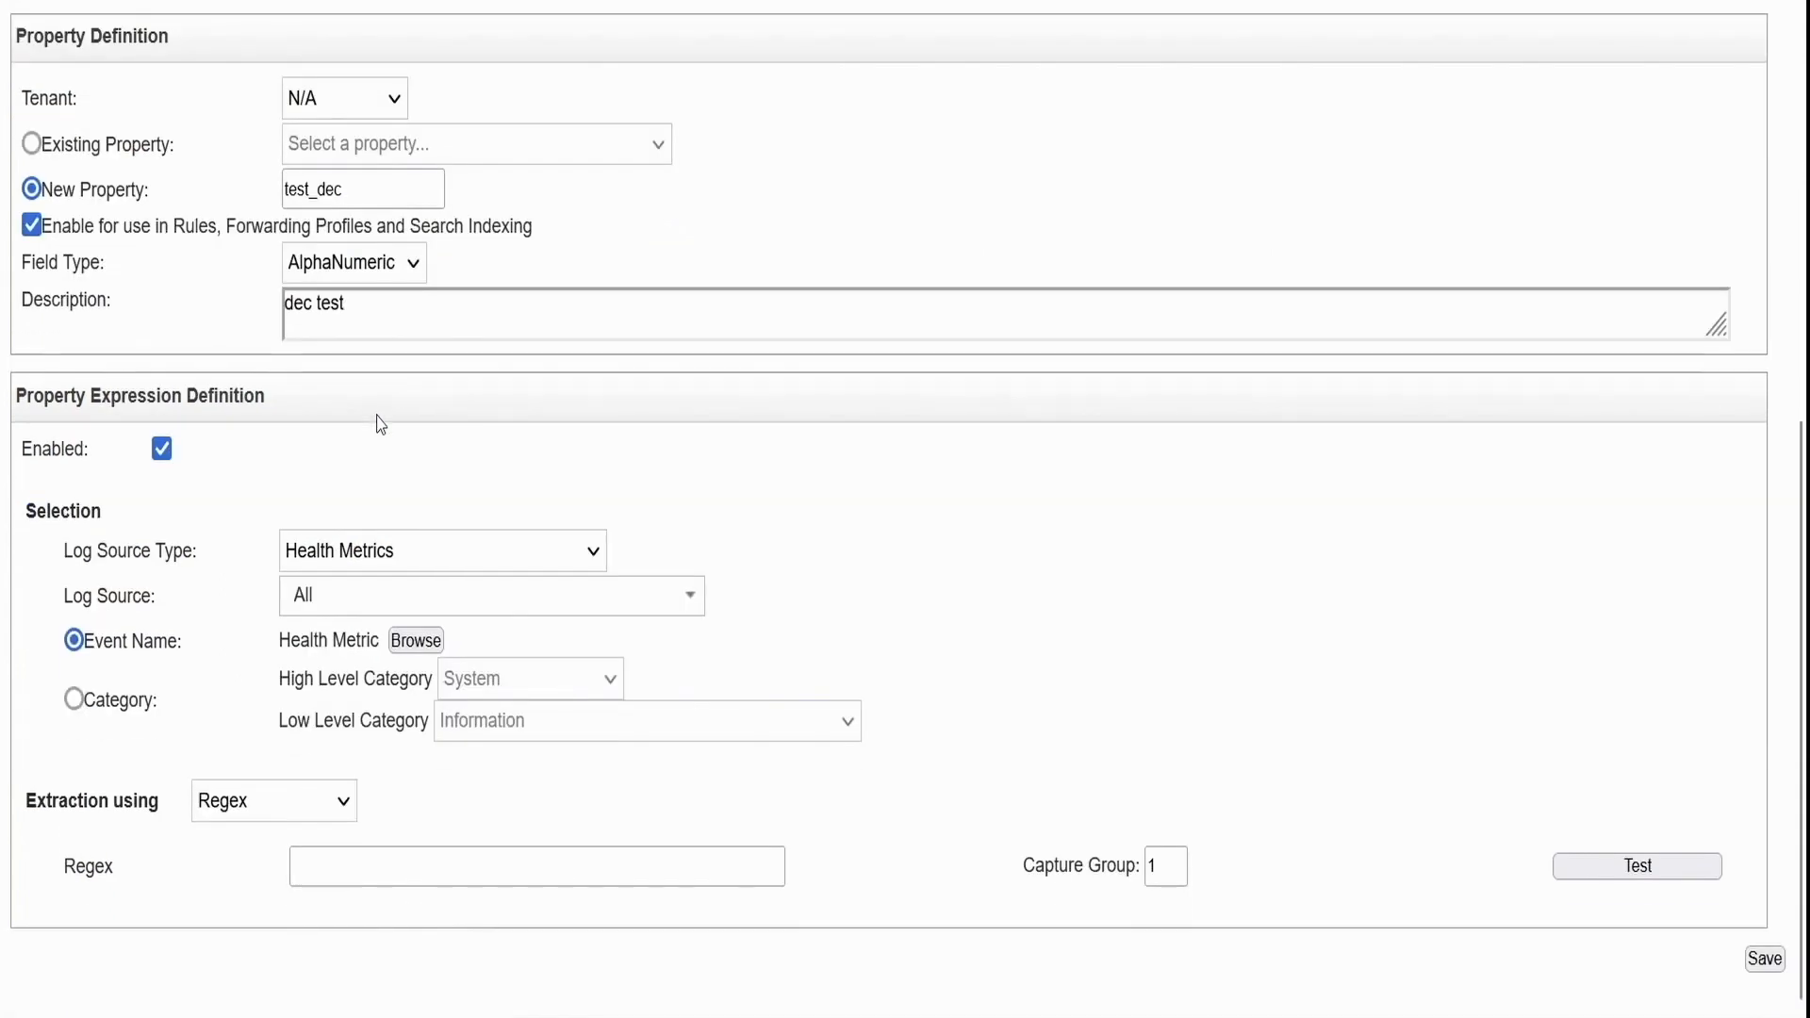
# Enter ComponentType in the Regex field and check it against the sample log
pyautogui.click(342, 872)
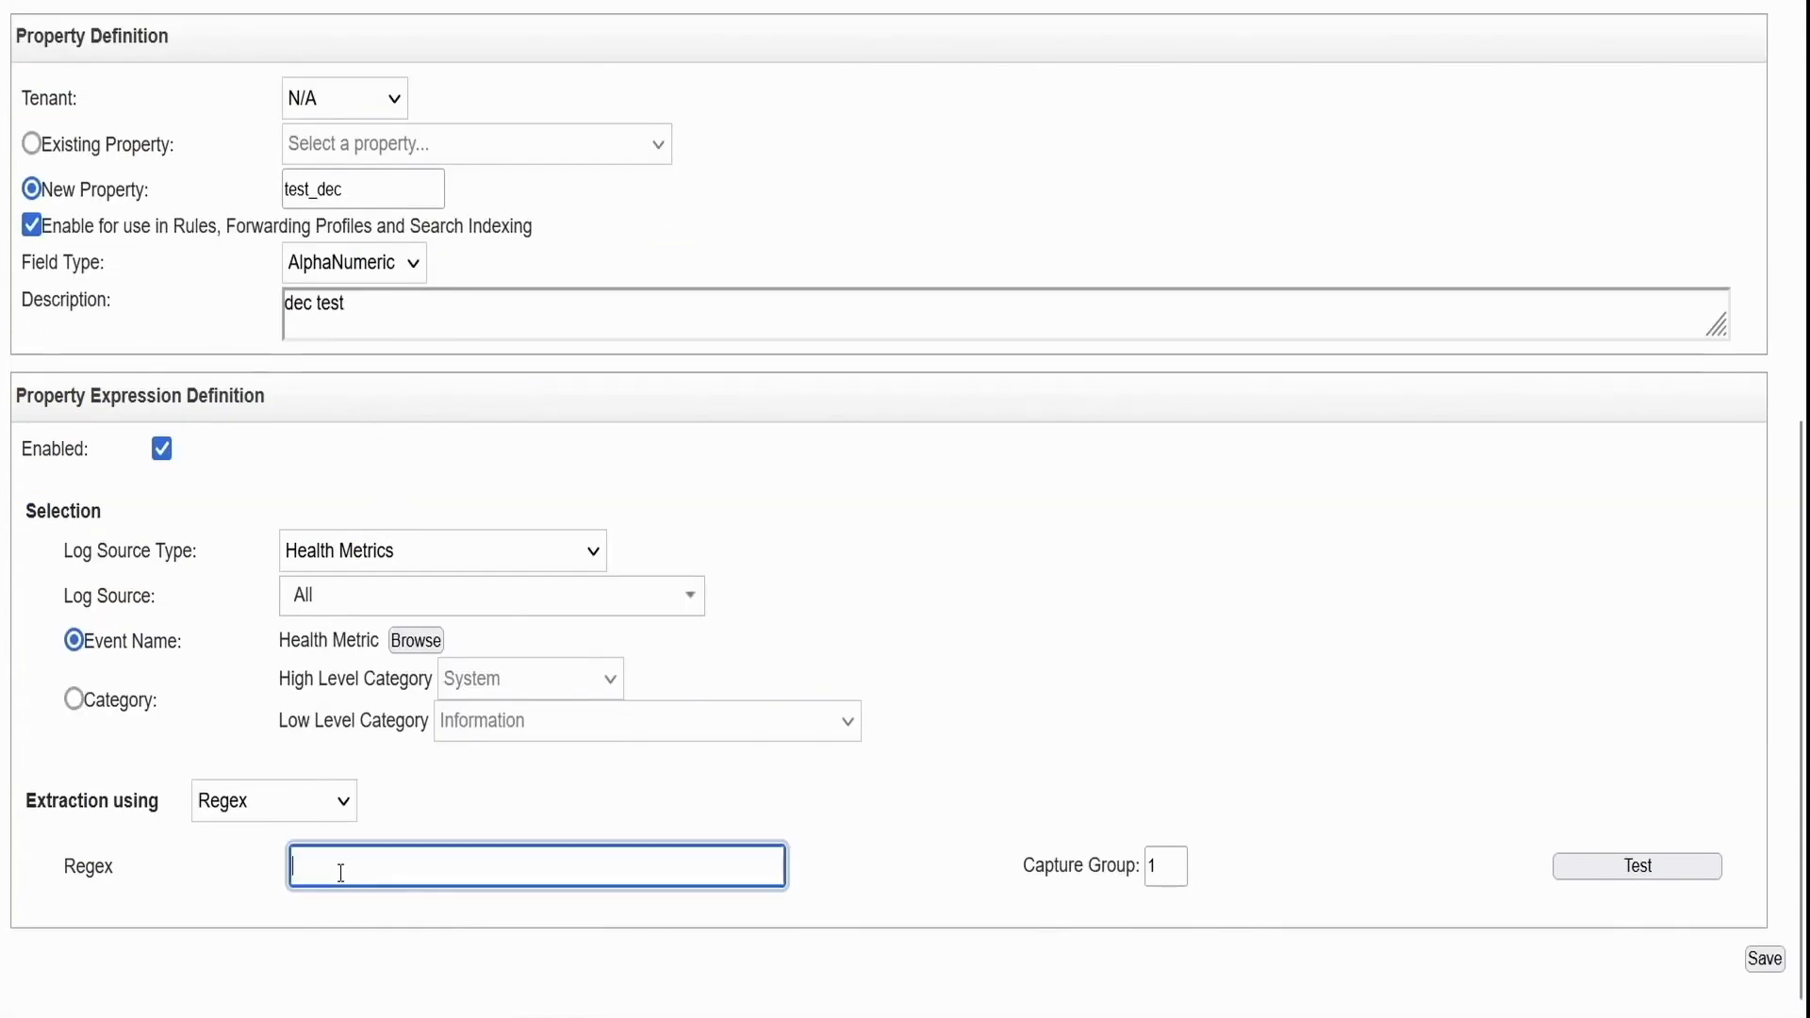
pyautogui.click(340, 873)
pyautogui.click(341, 873)
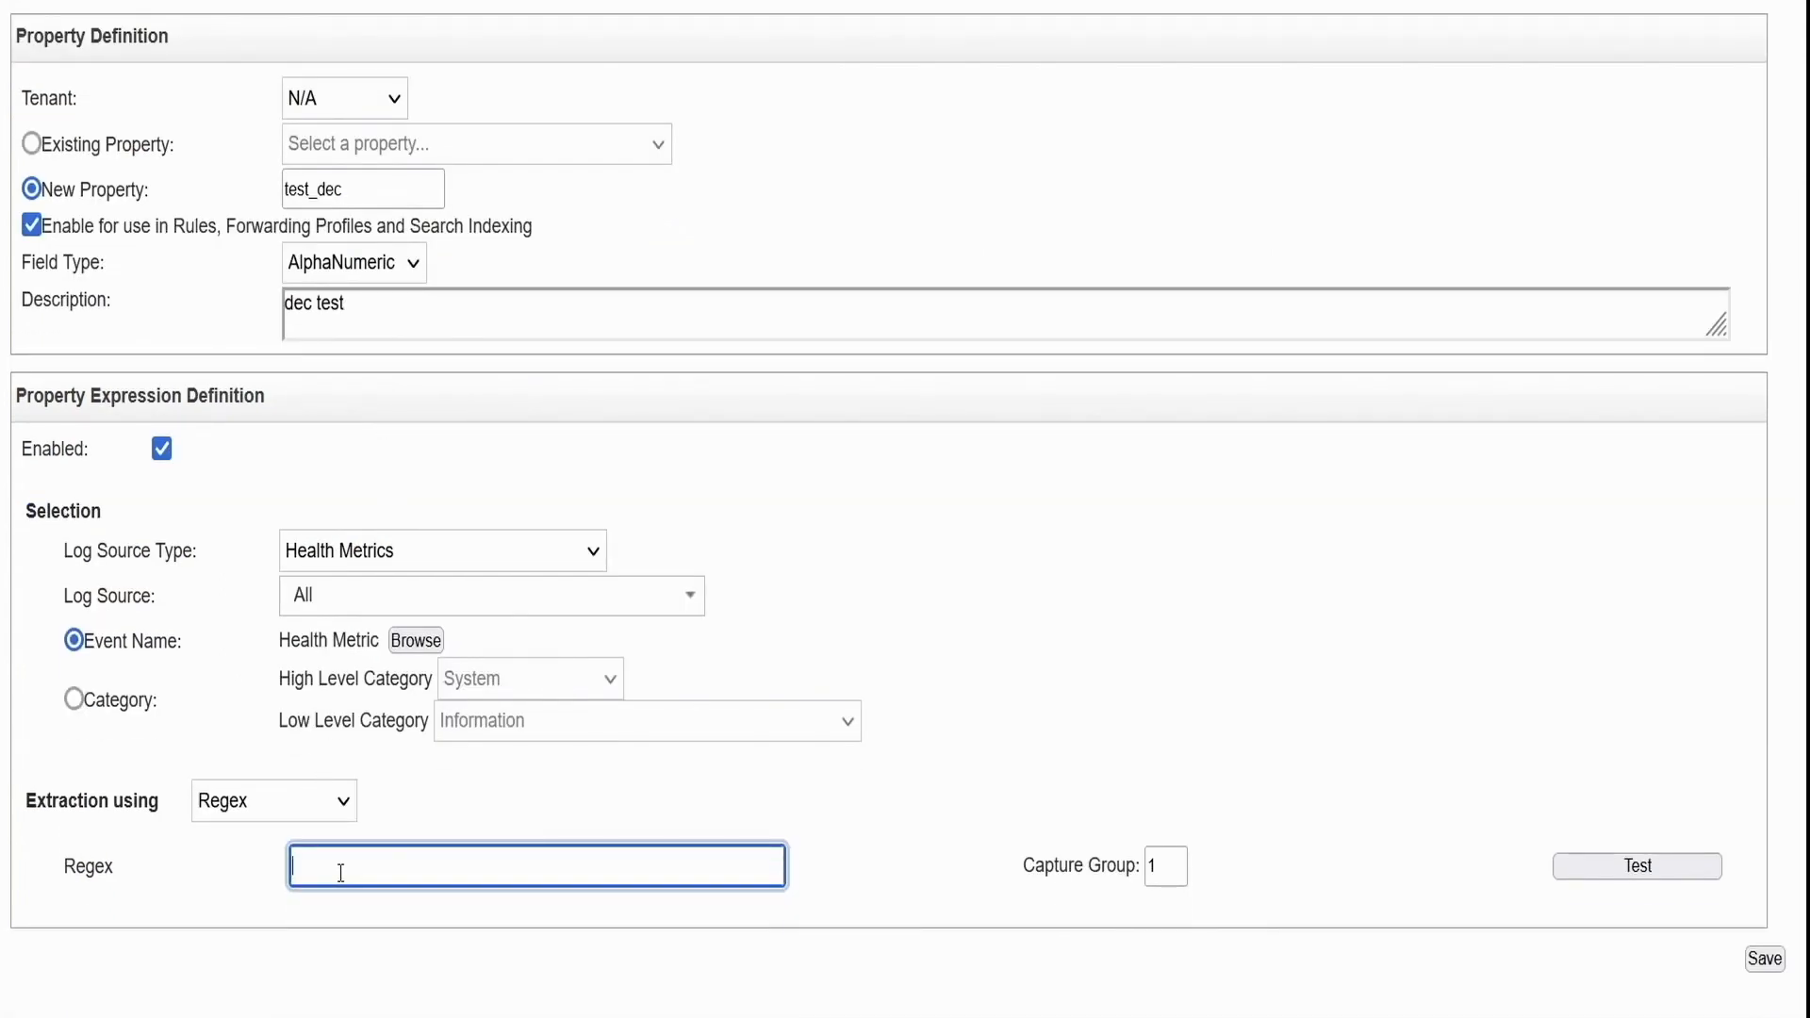
pyautogui.write('Component')
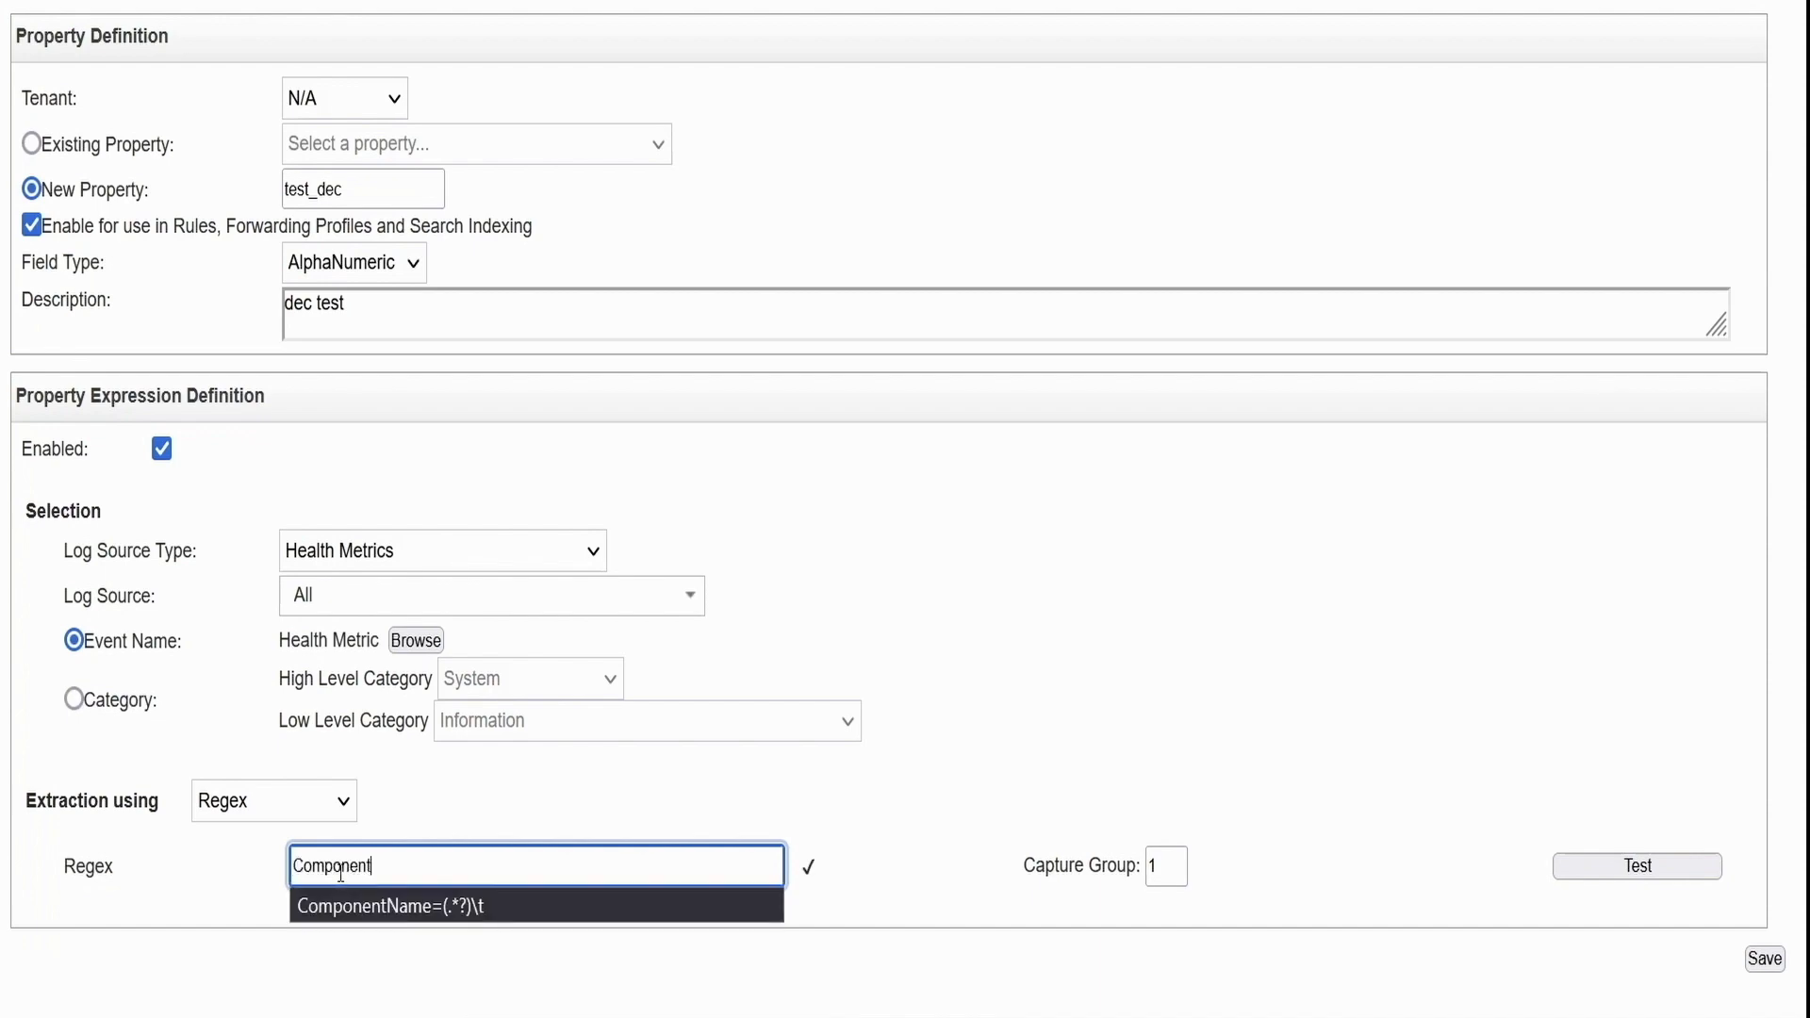
pyautogui.write('Type')
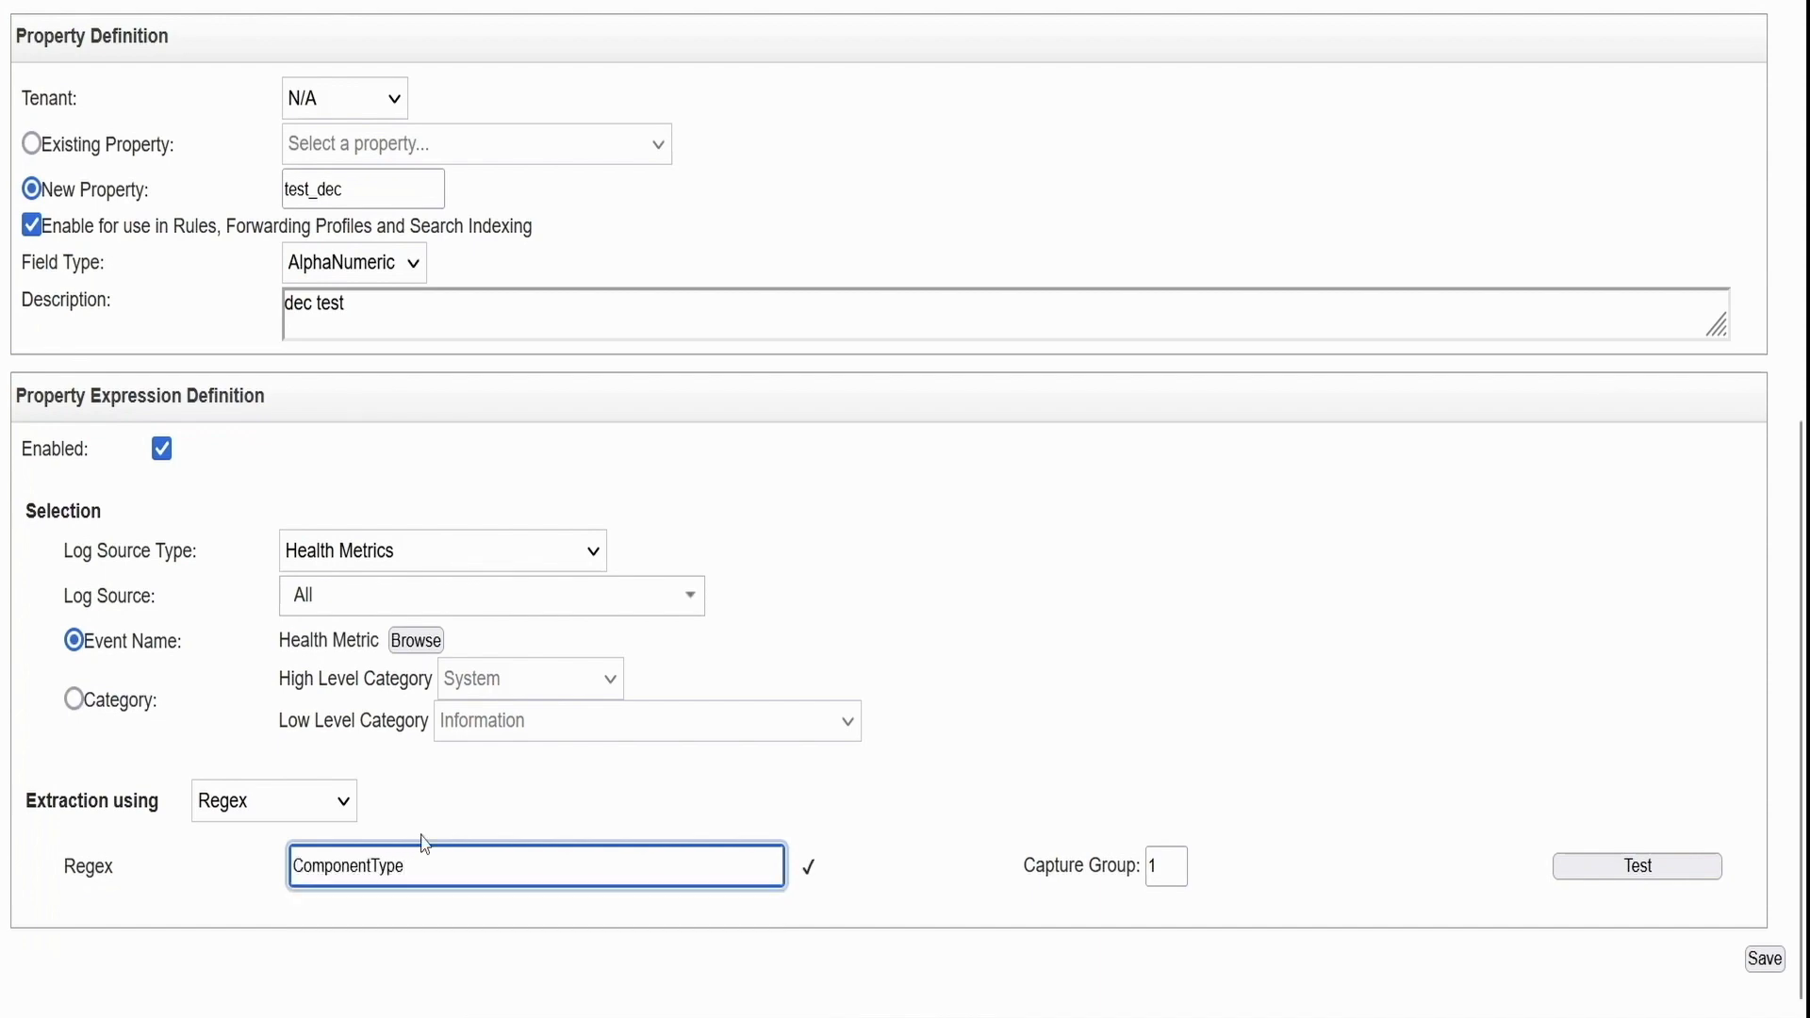
pyautogui.scroll(1, 623, 528)
pyautogui.scroll(1, 612, 561)
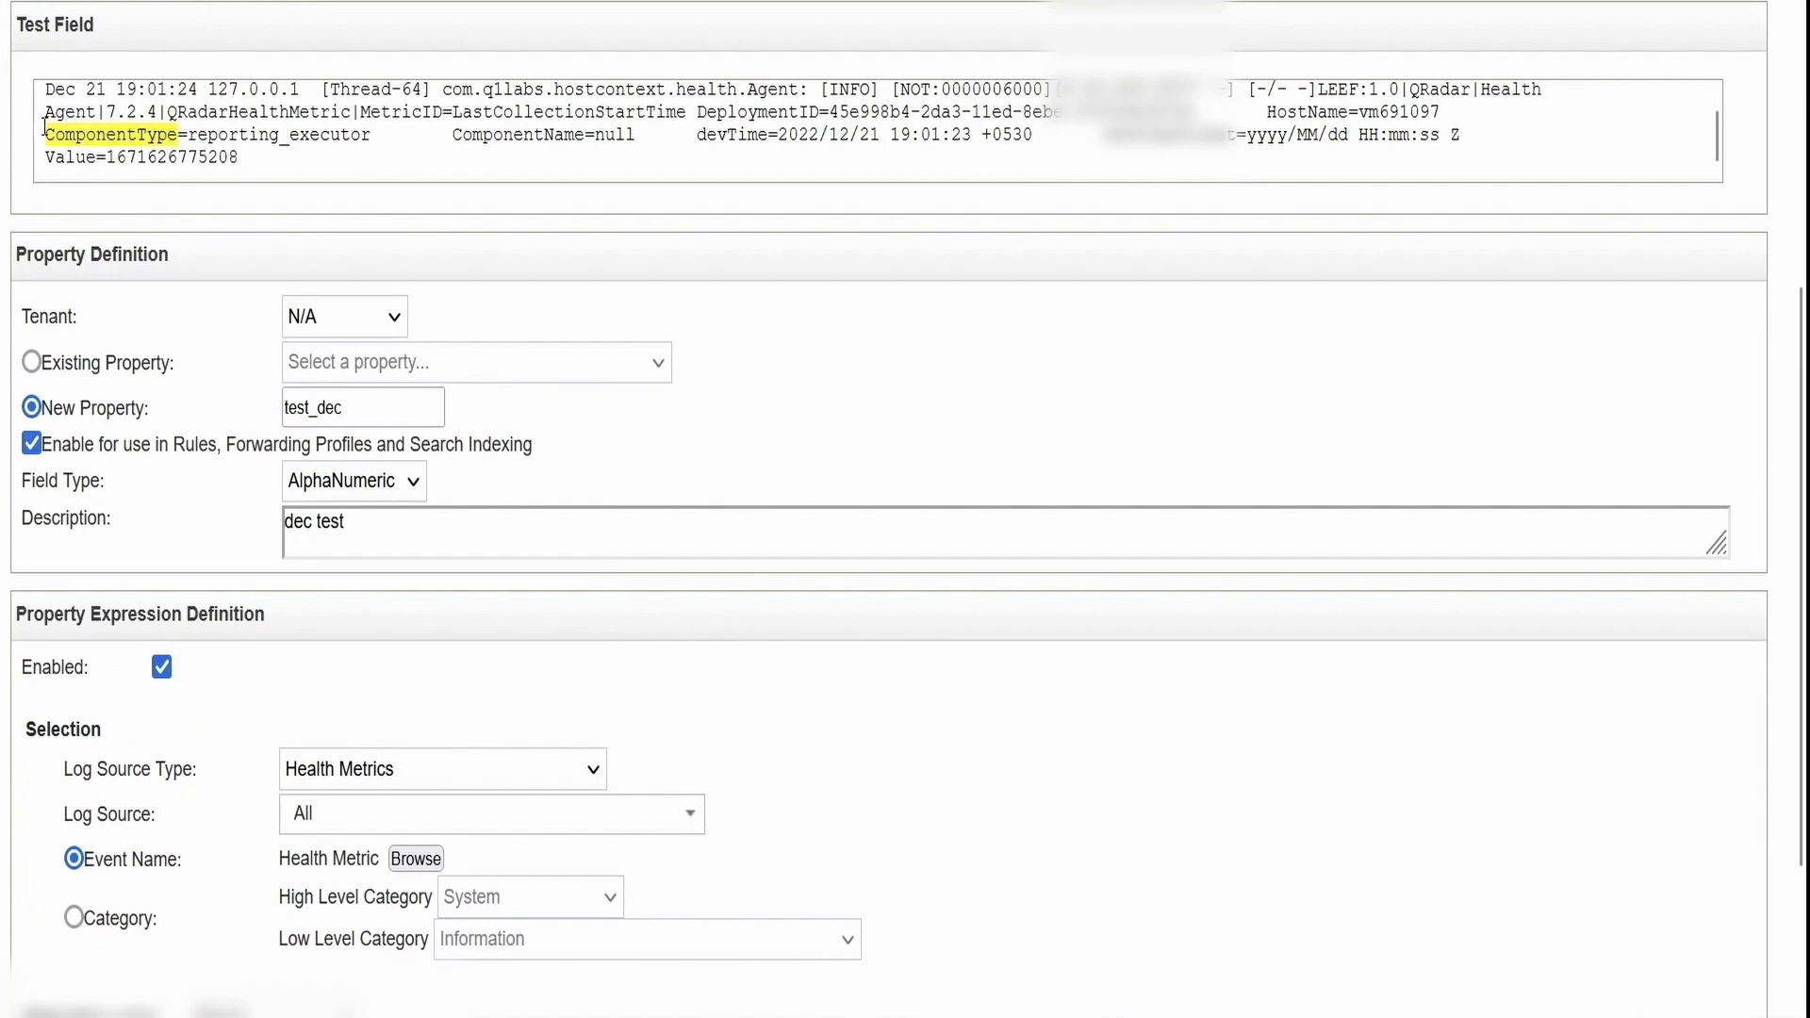
pyautogui.keyDown('shift'); pyautogui.click(173, 160); pyautogui.keyUp('shift')
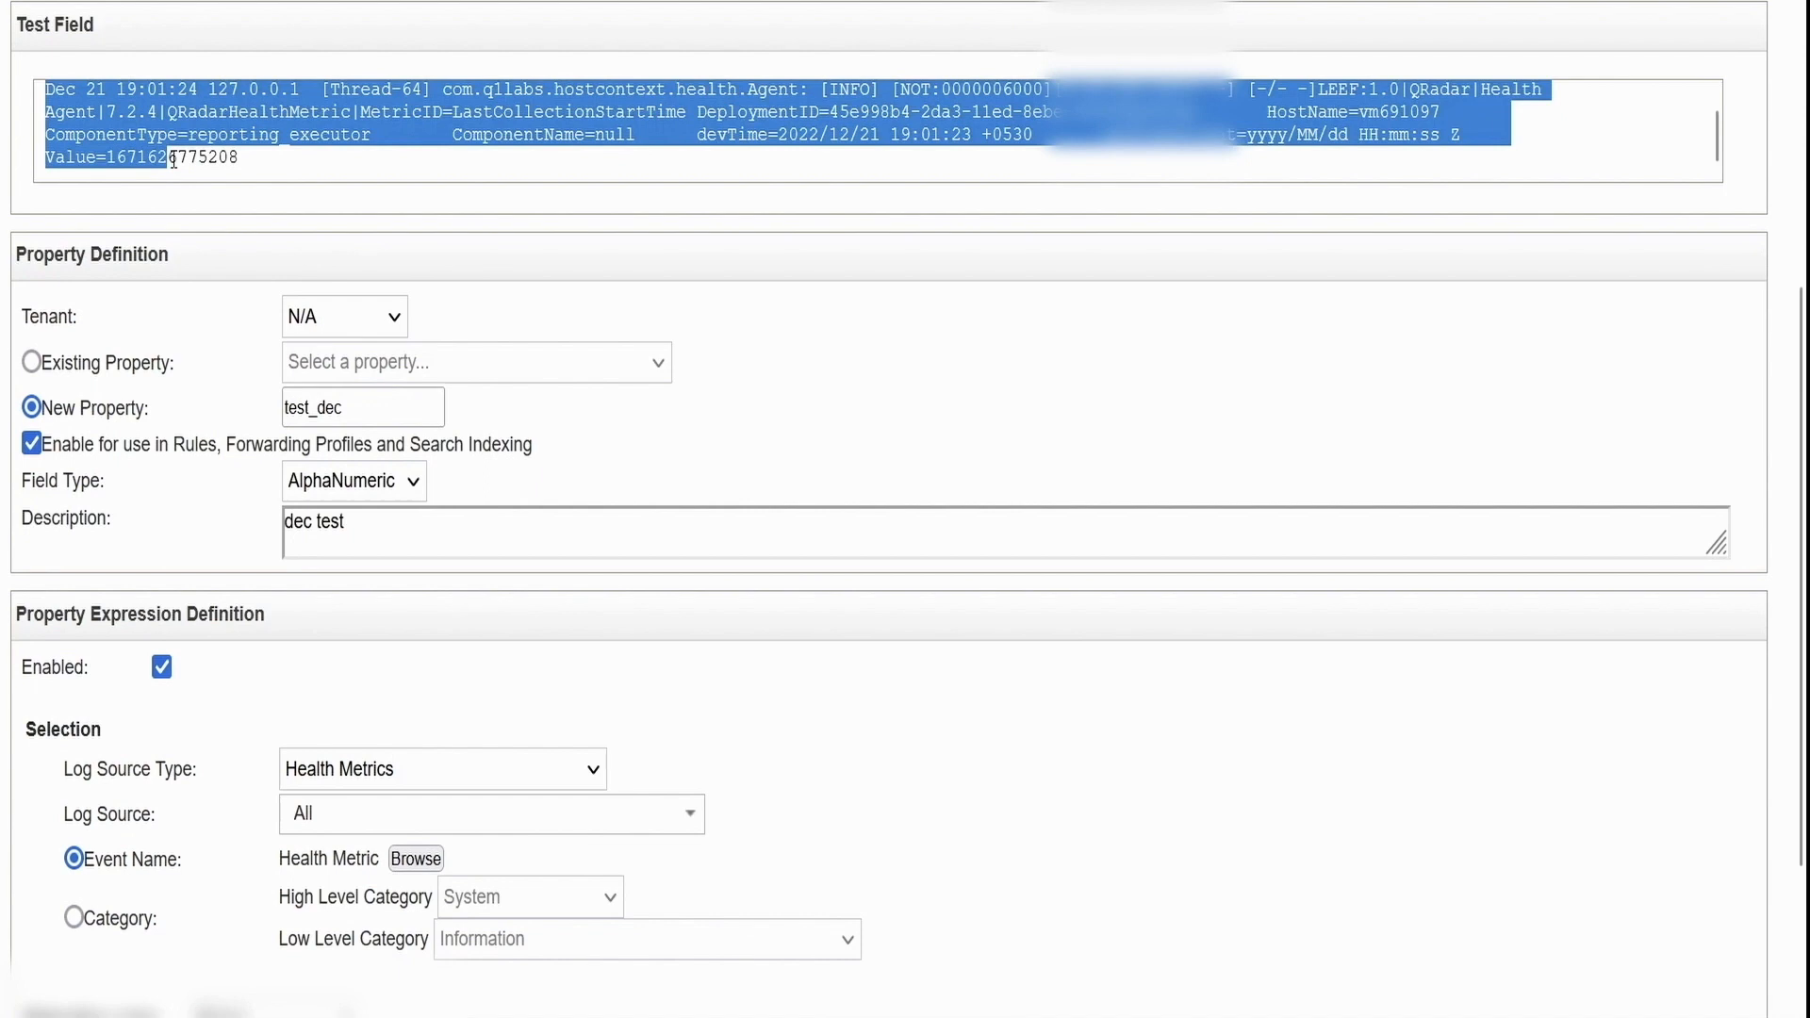
pyautogui.click(144, 141)
pyautogui.scroll(-2, 144, 141)
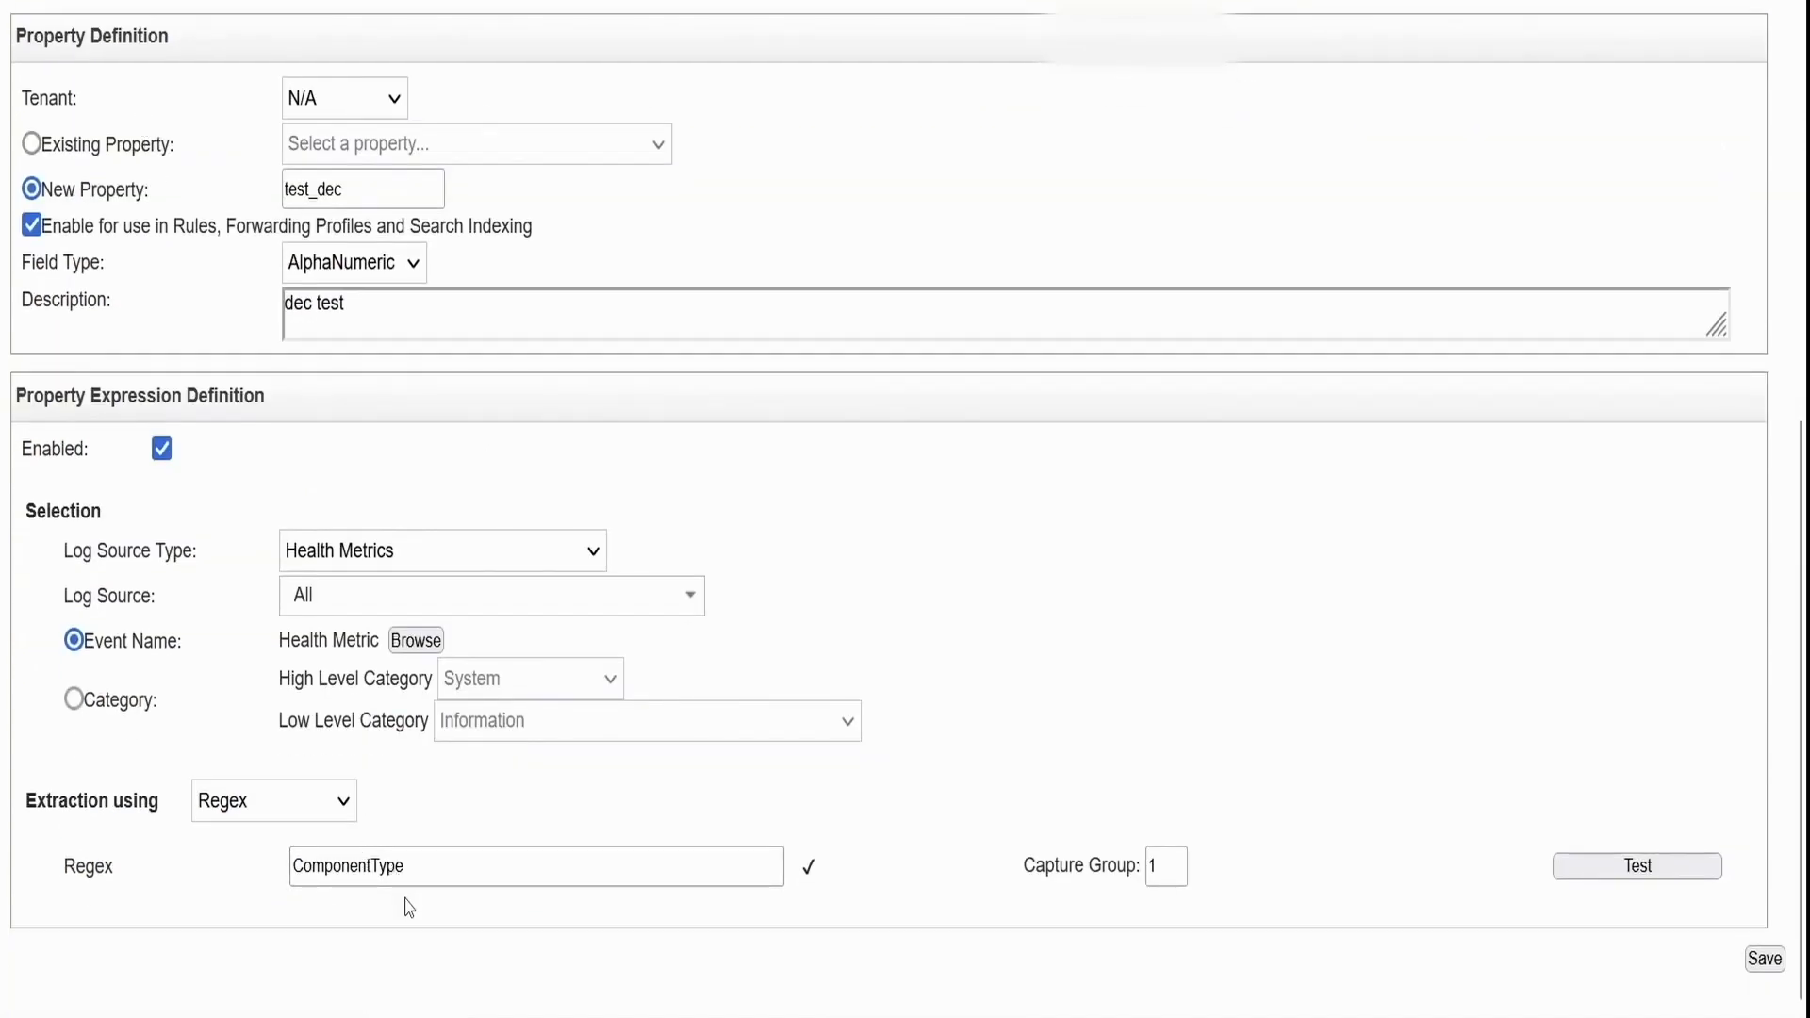
# Complete the regex as ComponentType=(.*) and check its highlighted match in the sample log
pyautogui.click(472, 858)
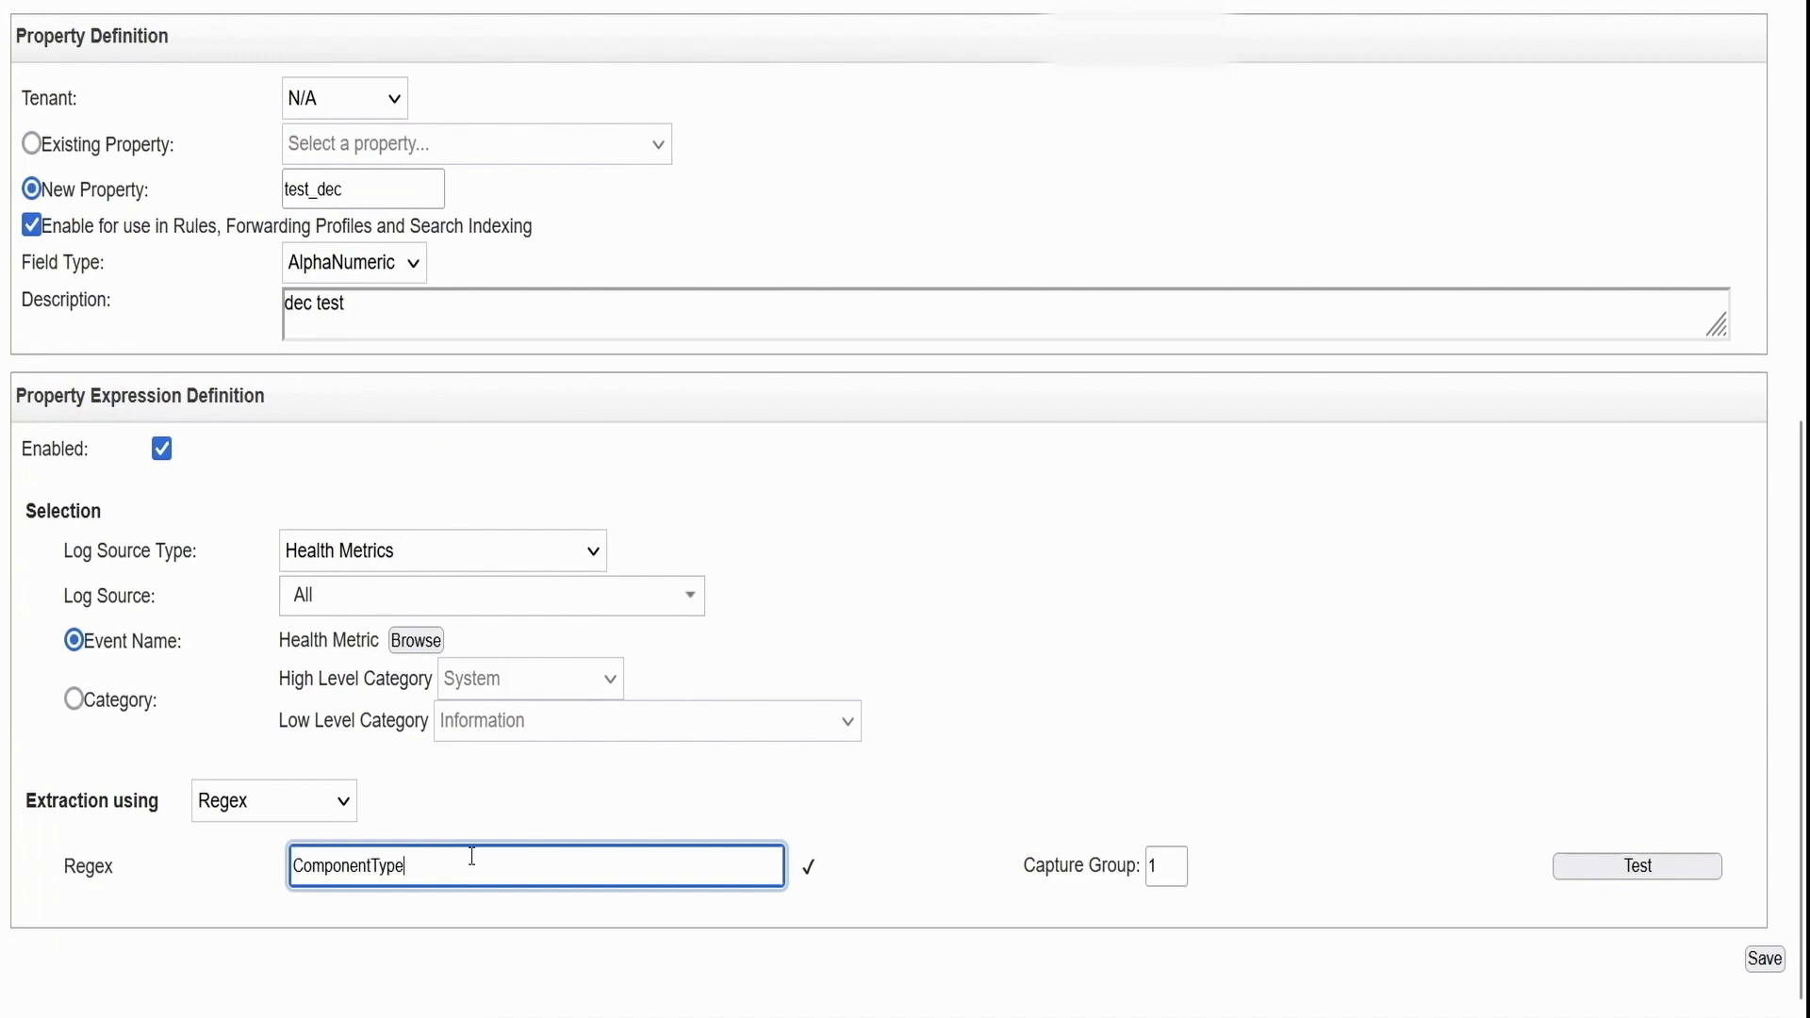
pyautogui.write('=')
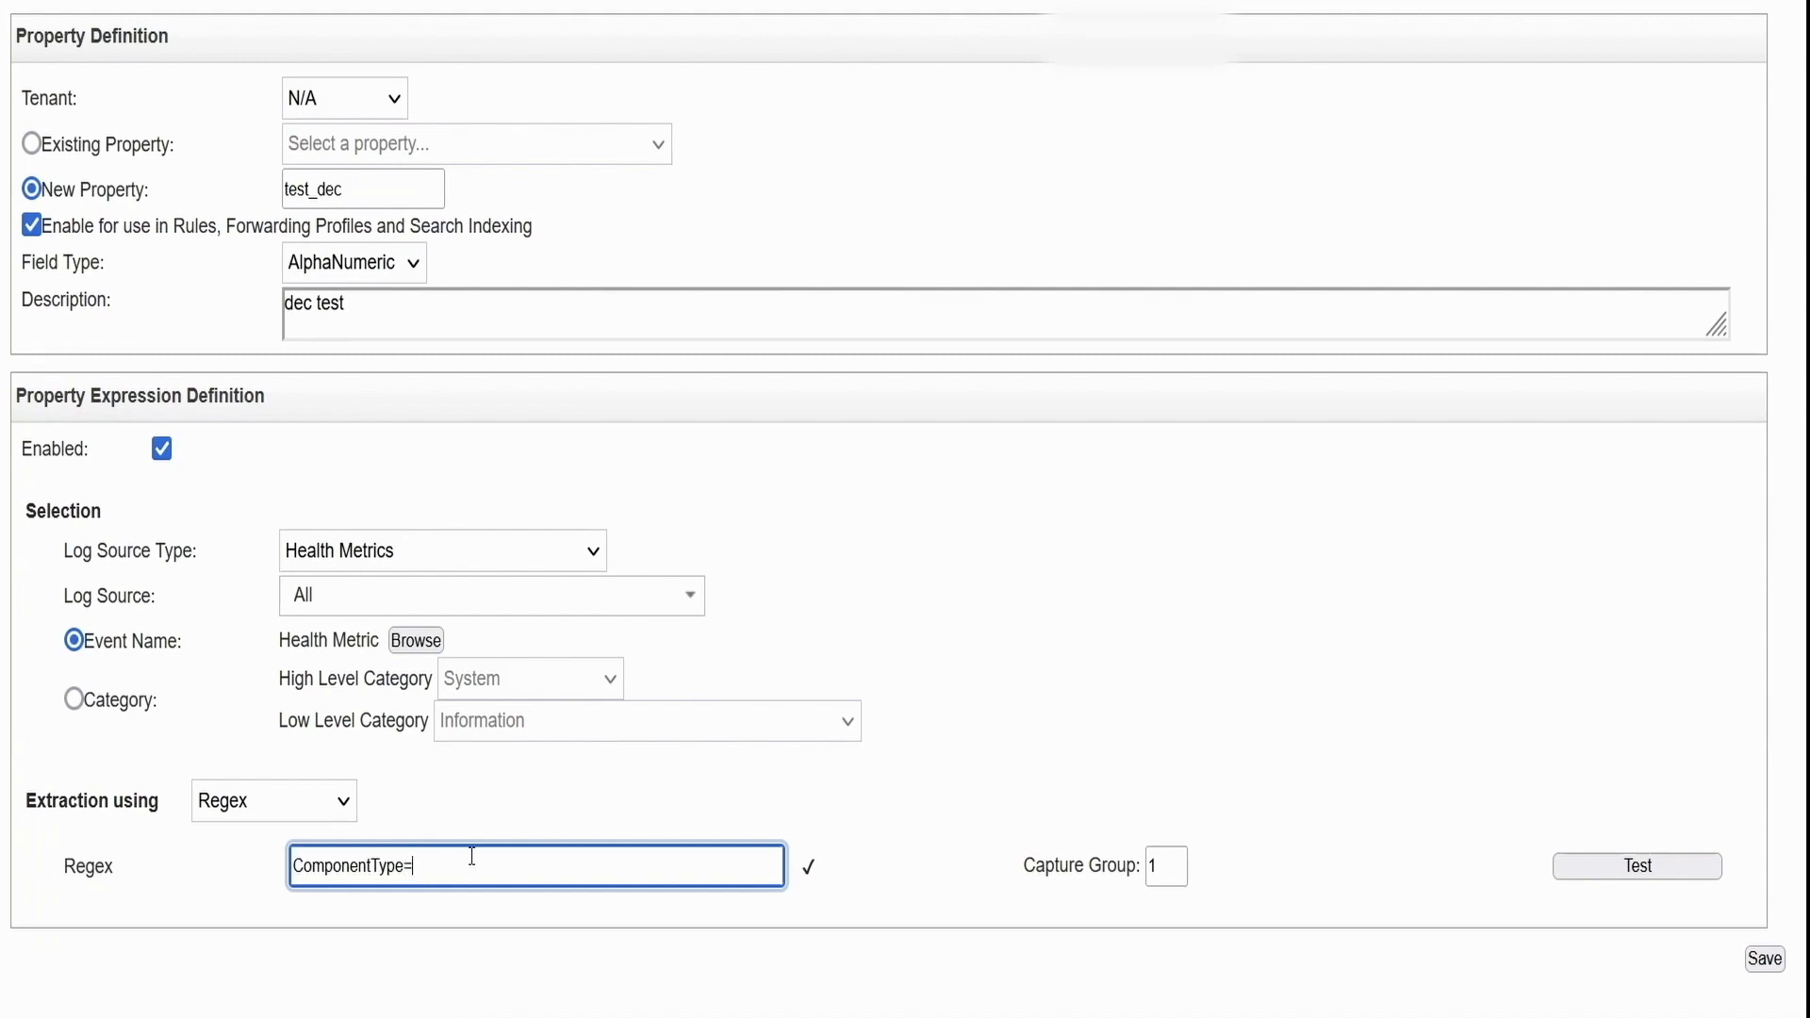
pyautogui.write('()')
pyautogui.scroll(3, 469, 536)
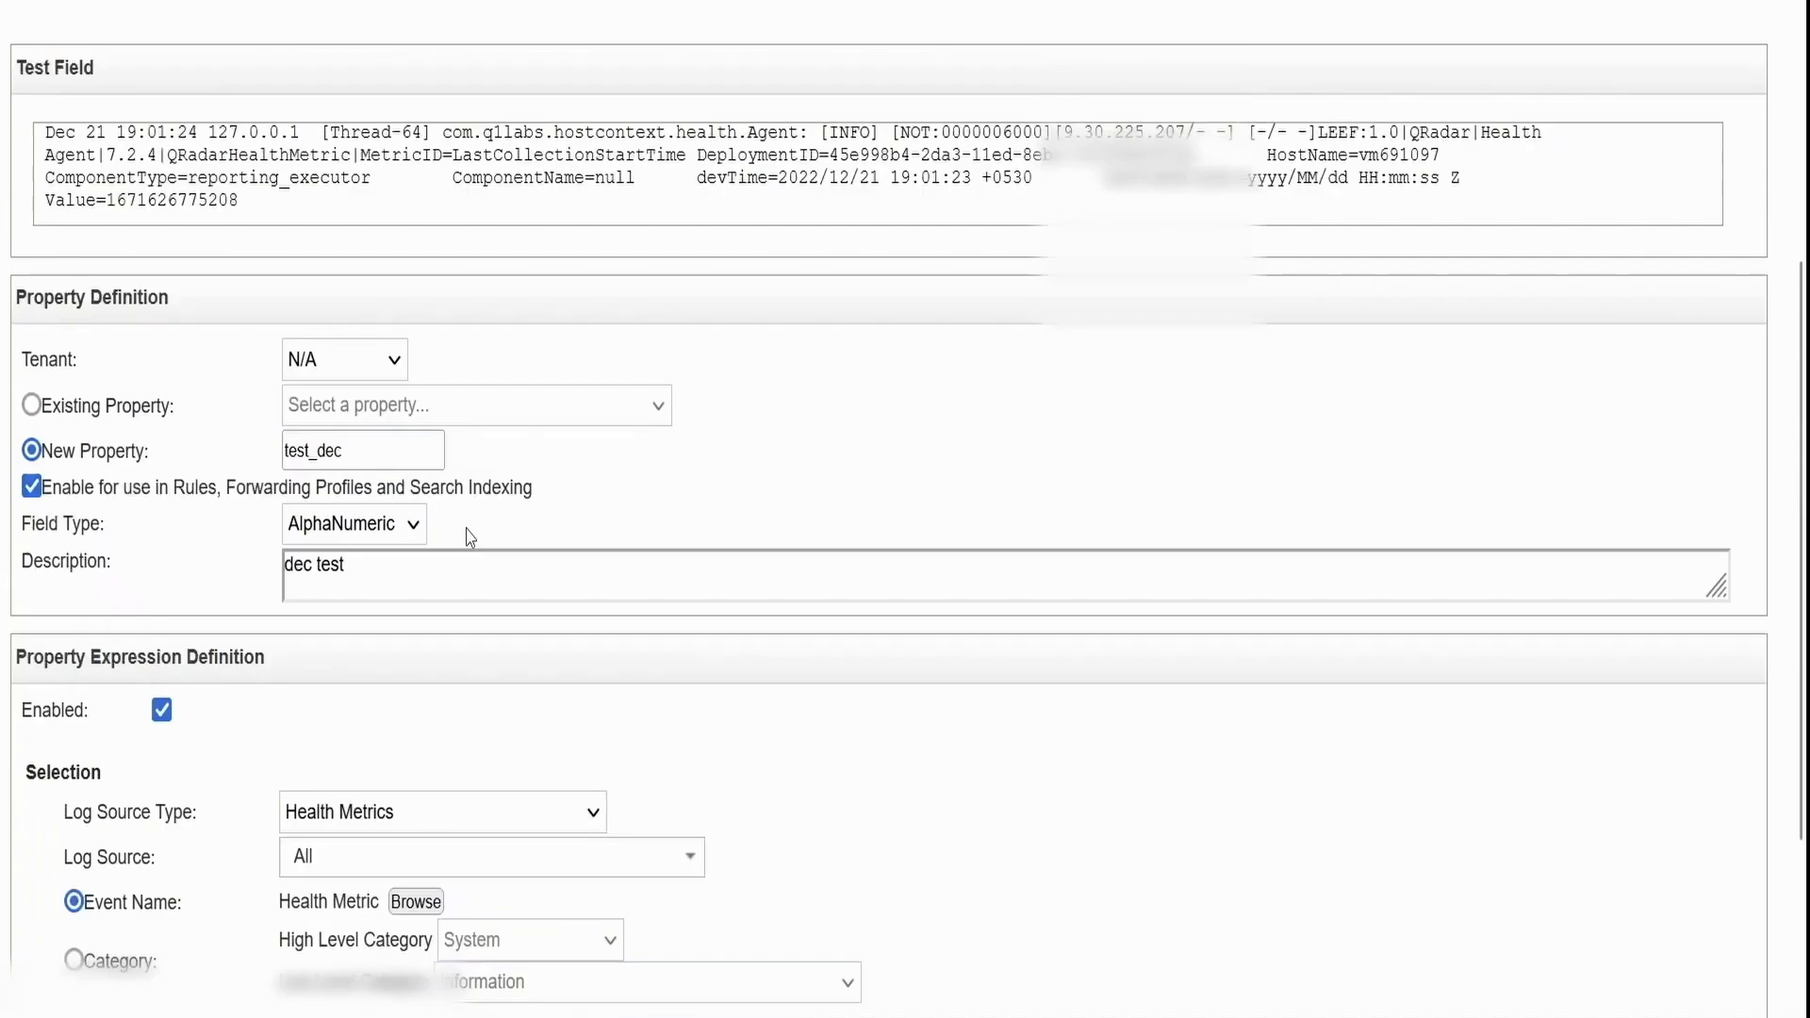
pyautogui.scroll(1, 469, 536)
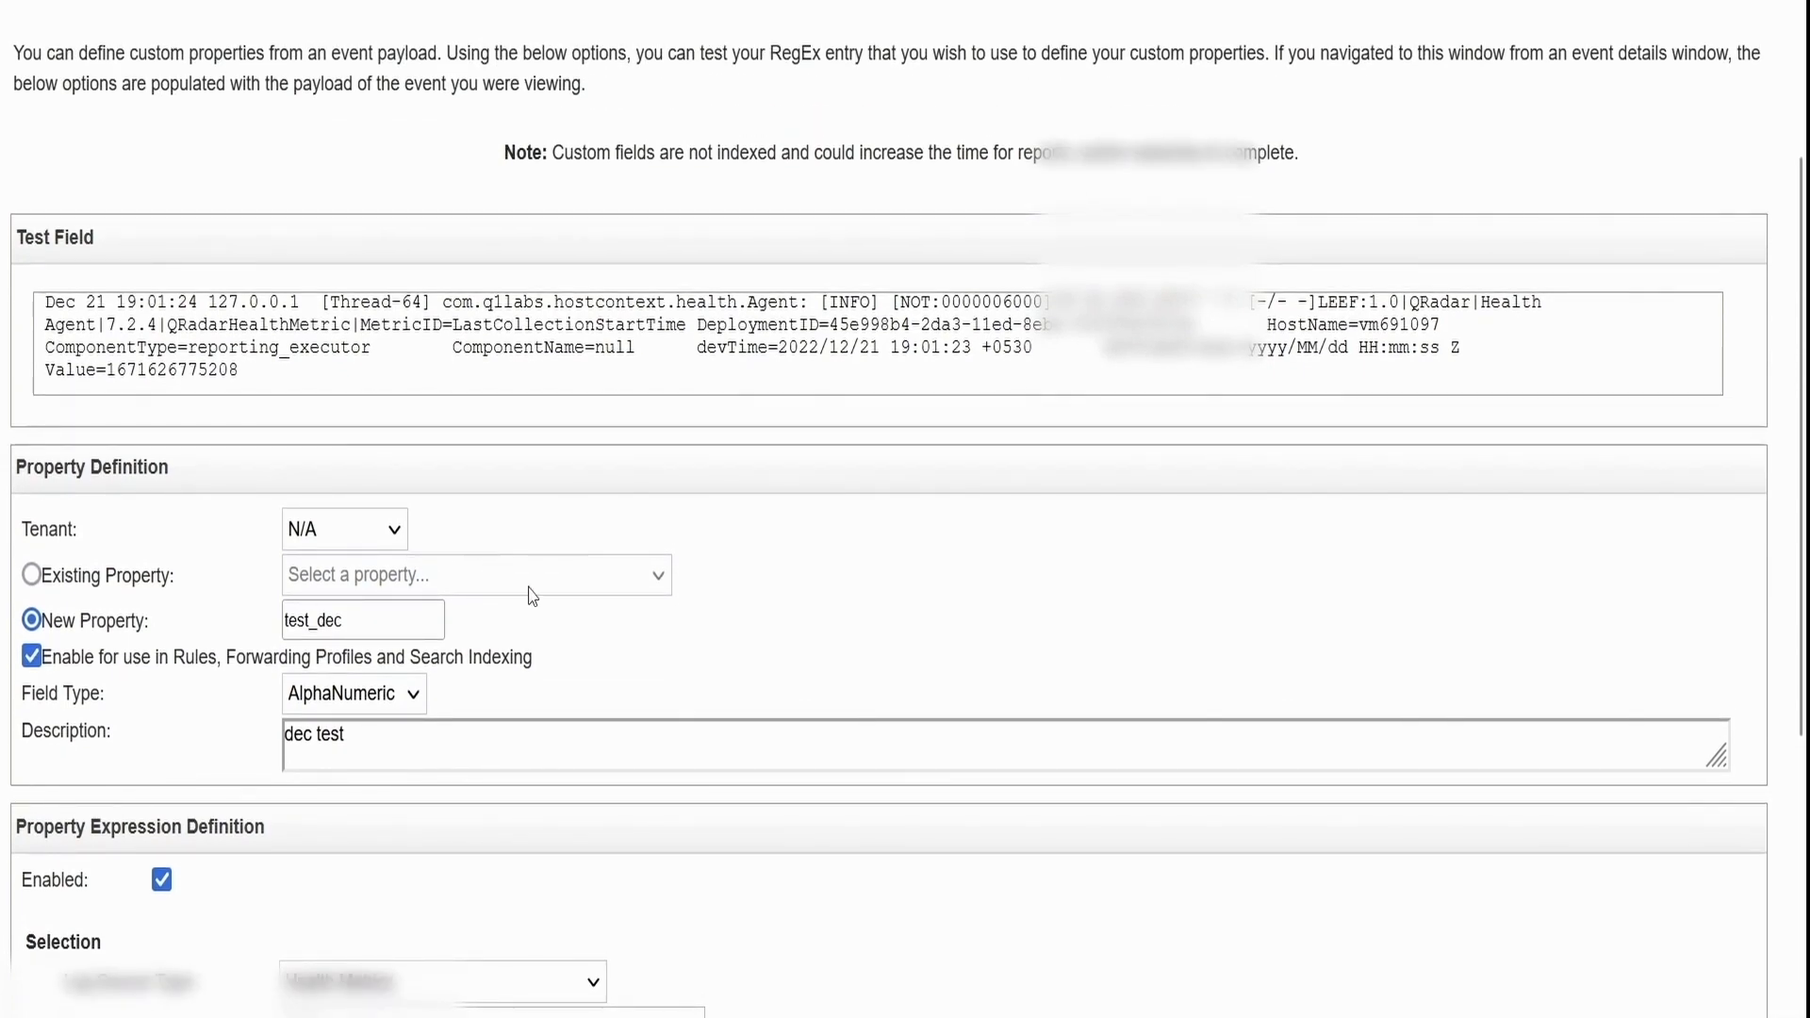
pyautogui.scroll(-4, 625, 642)
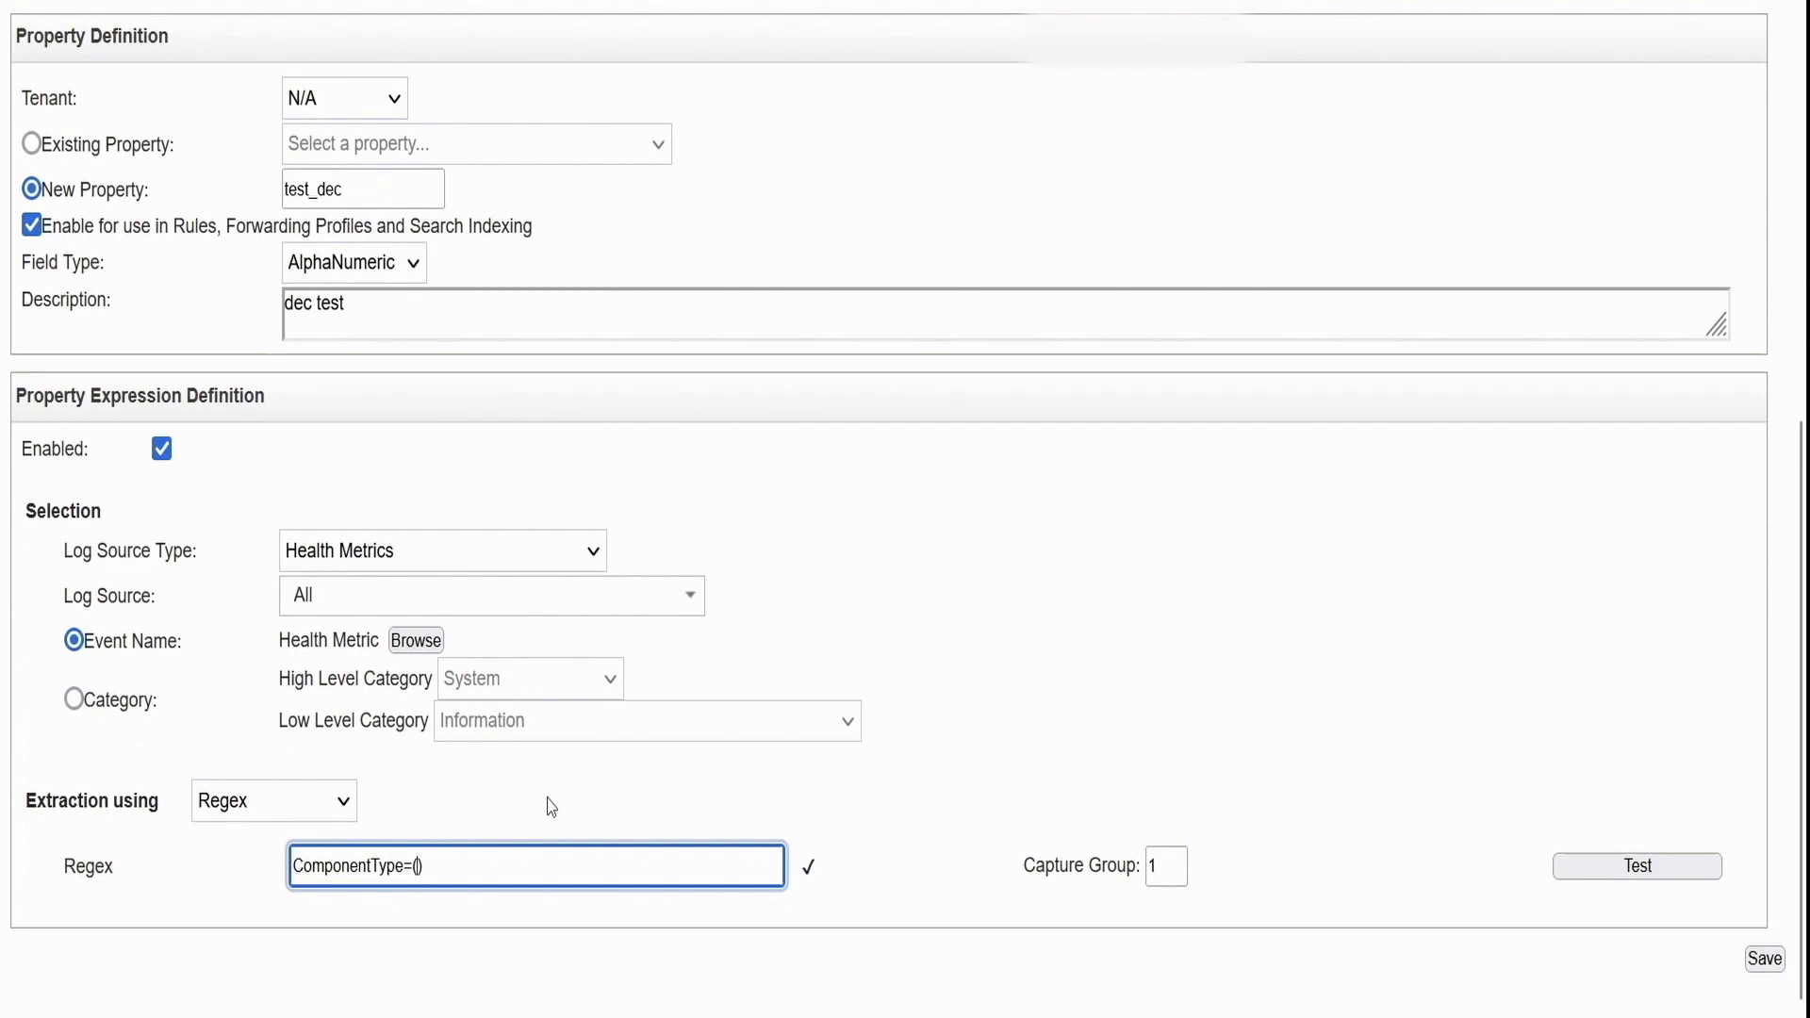
pyautogui.write('.')
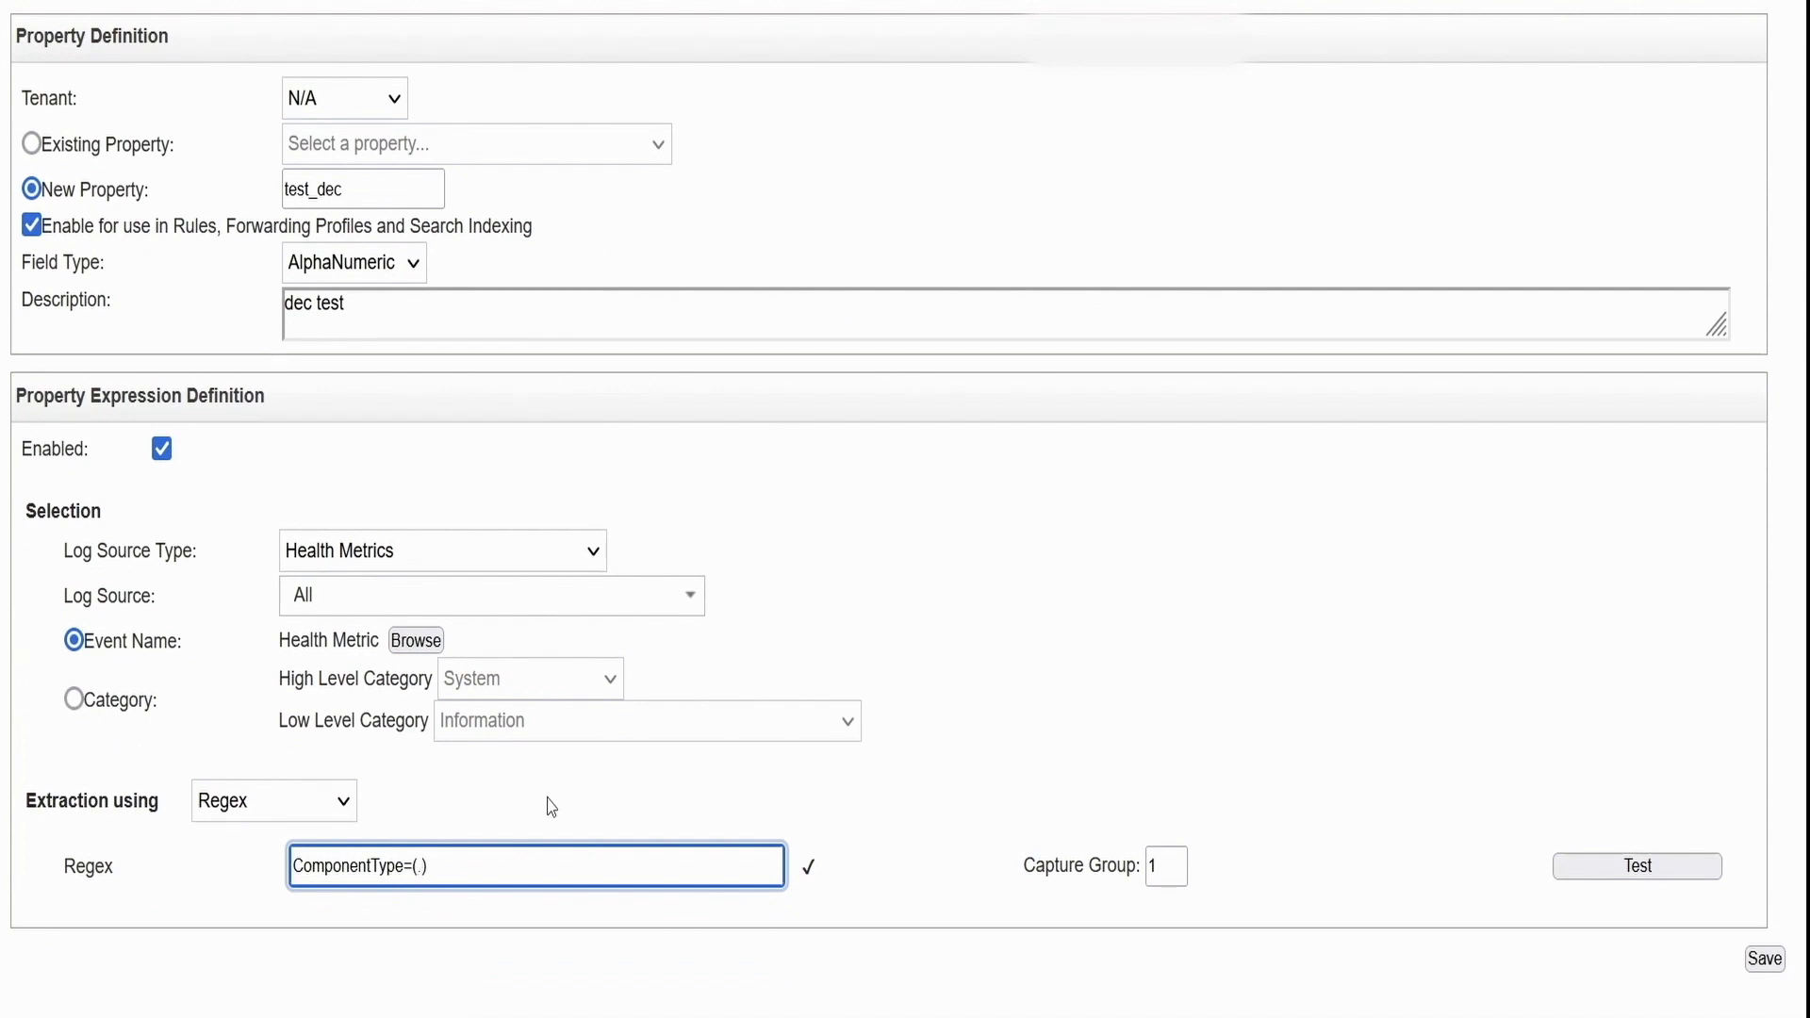
pyautogui.write('*')
pyautogui.scroll(6, 752, 659)
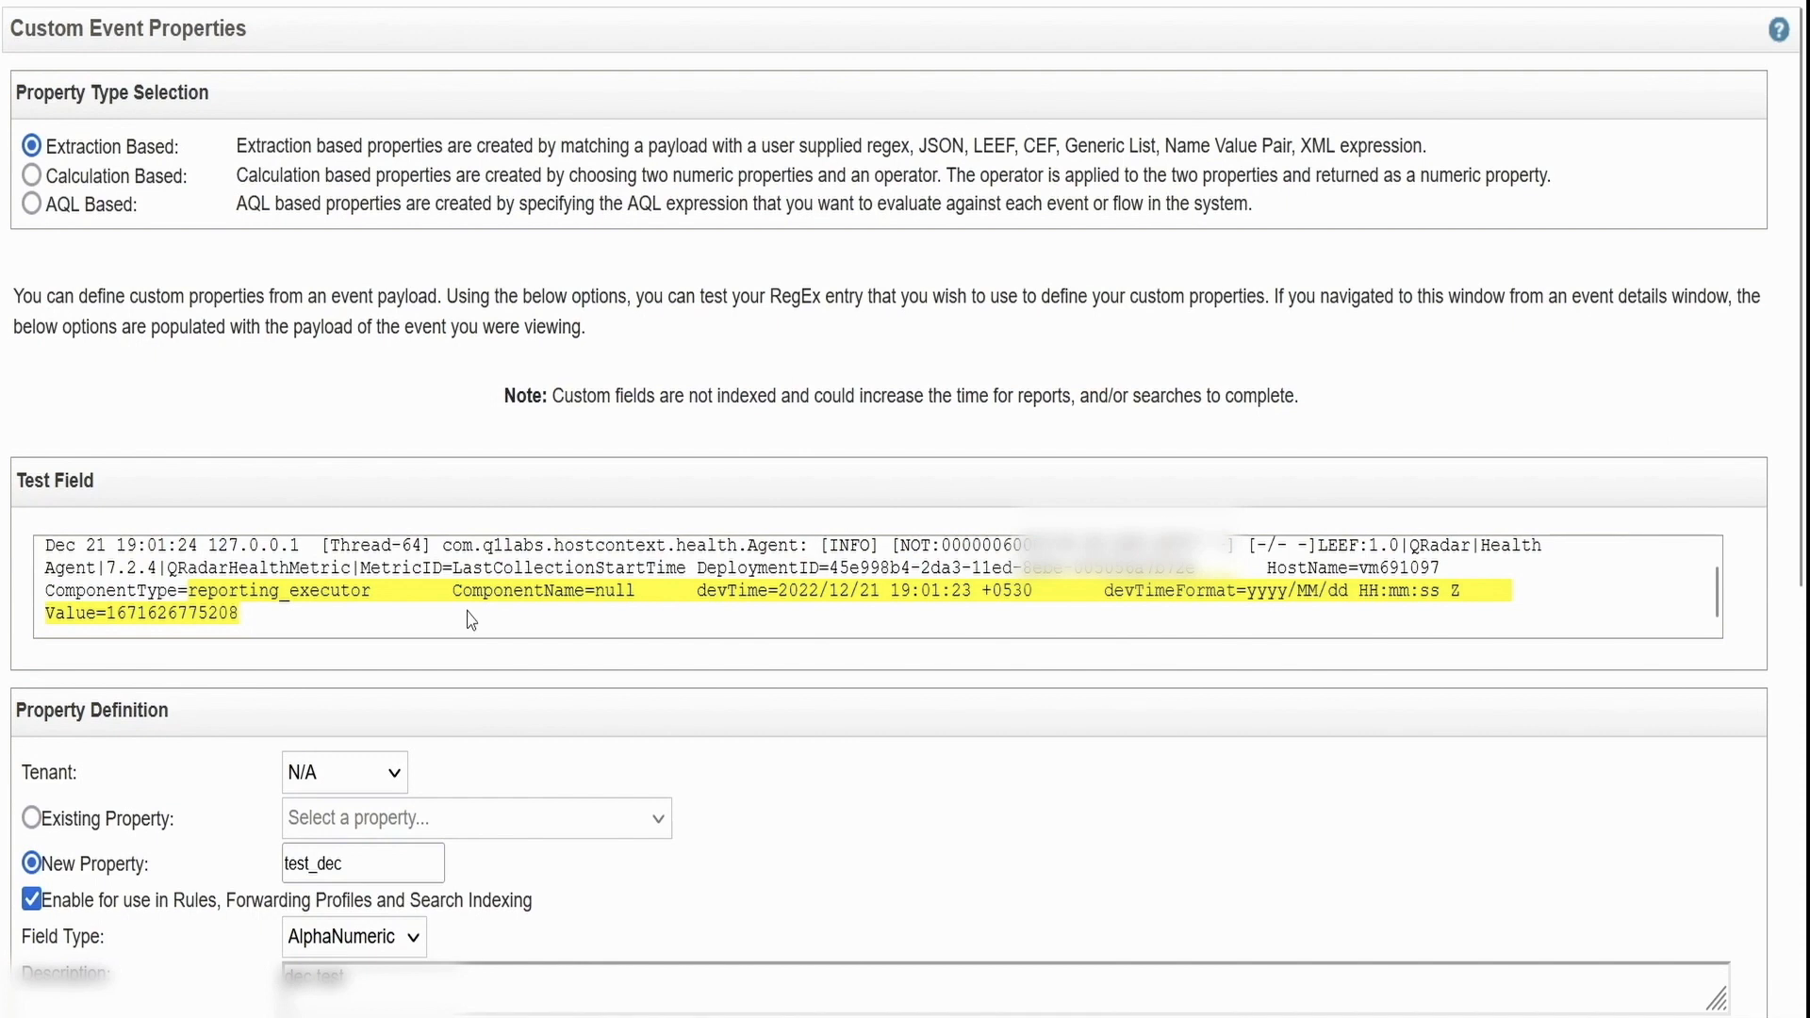
# Change the regex to the lazy ComponentType=(.*?)\t and test that only reporting_executor matches
pyautogui.scroll(-6, 471, 621)
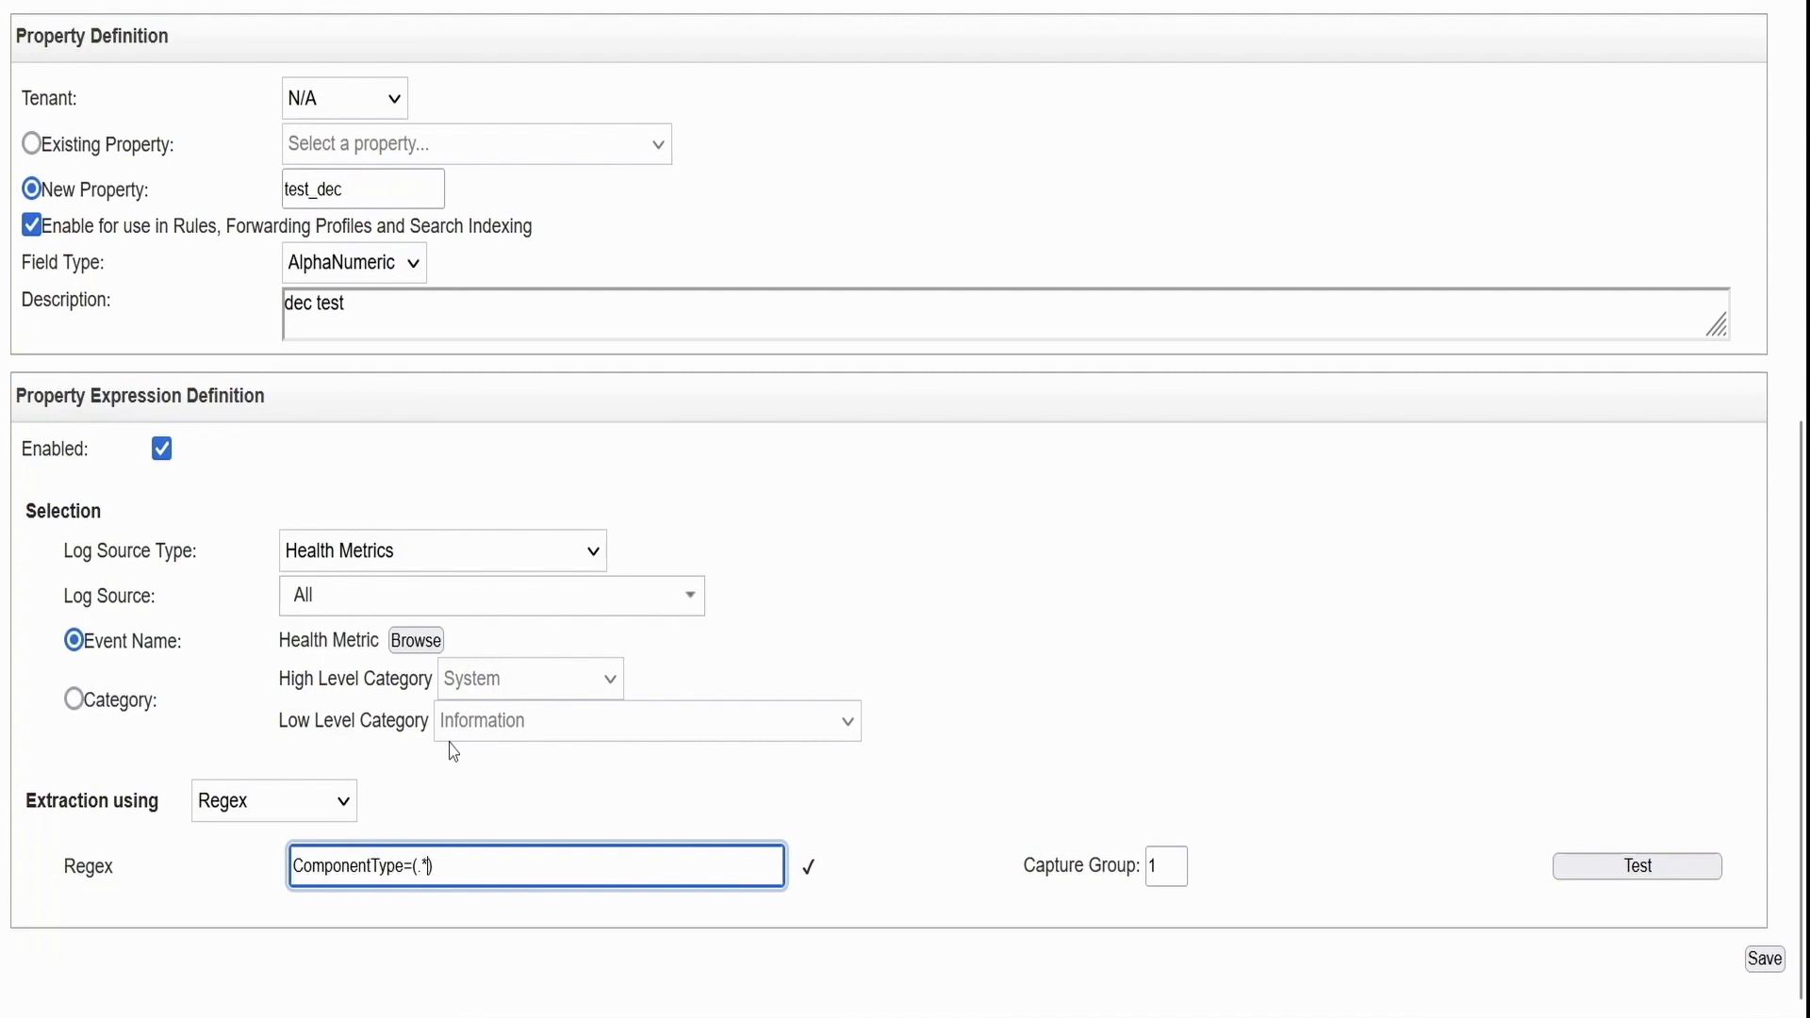
pyautogui.press('BackSpace')
pyautogui.write('?)')
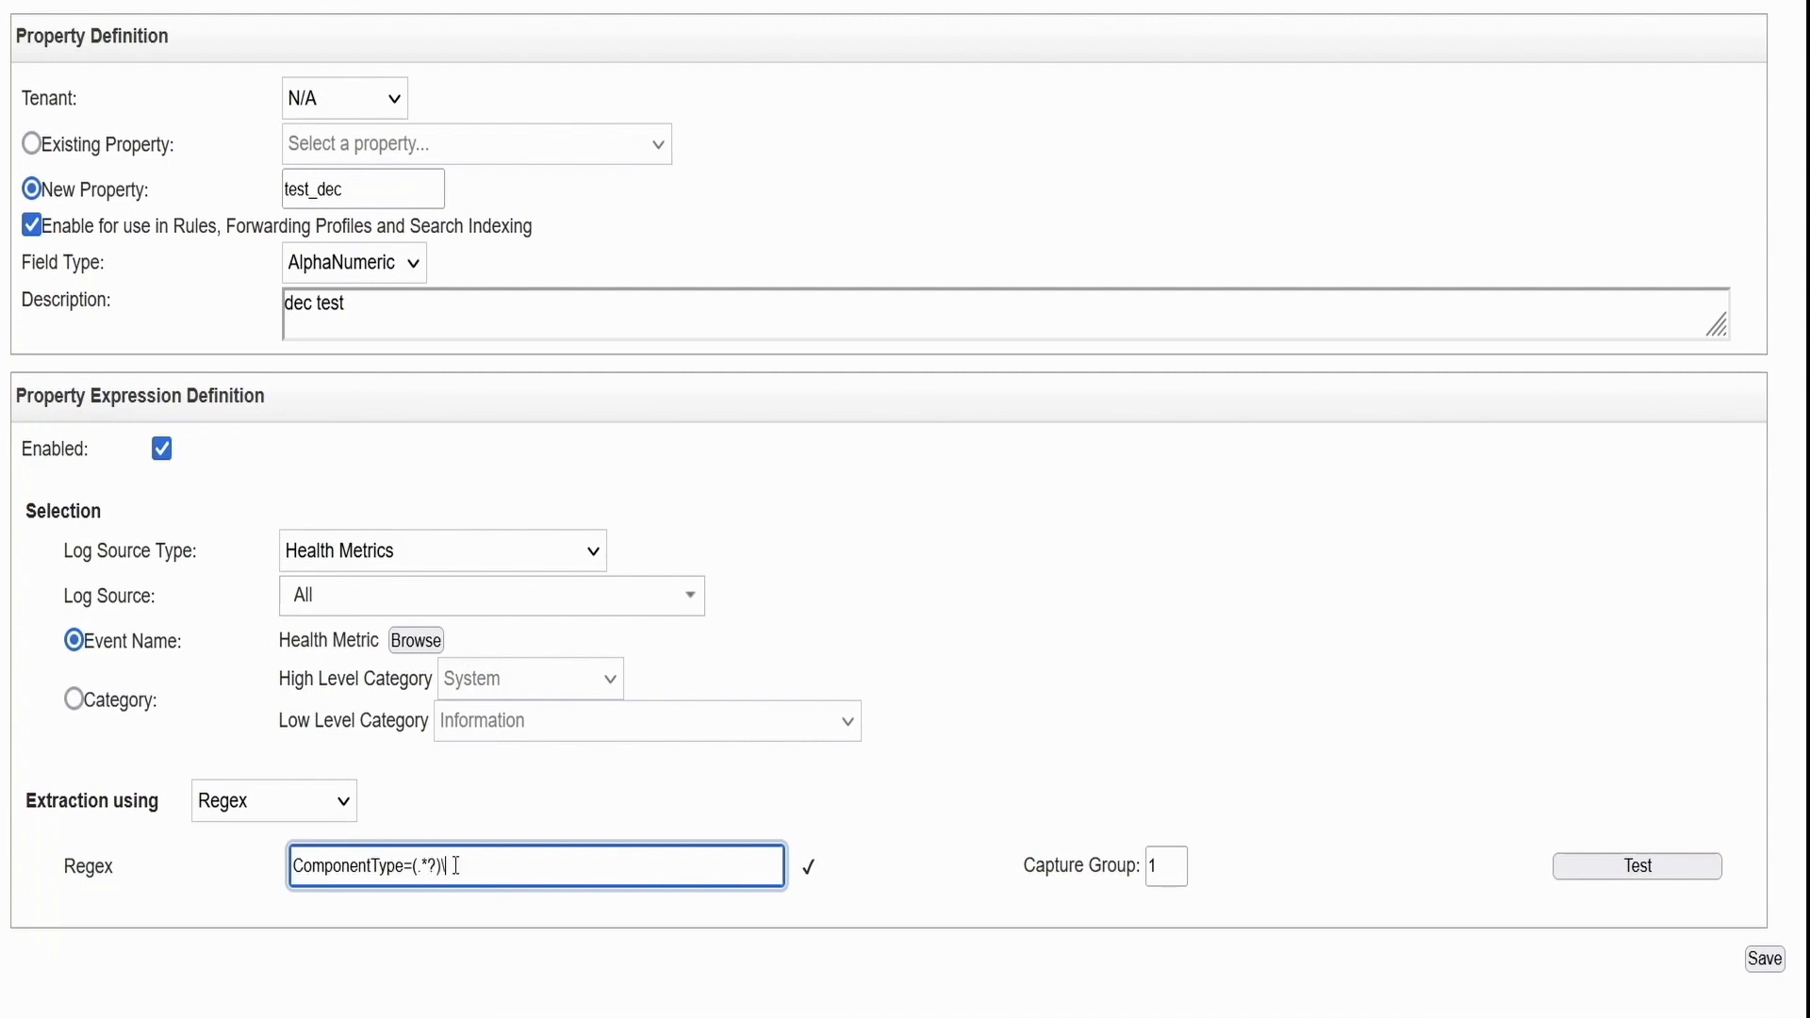
pyautogui.scroll(3, 654, 506)
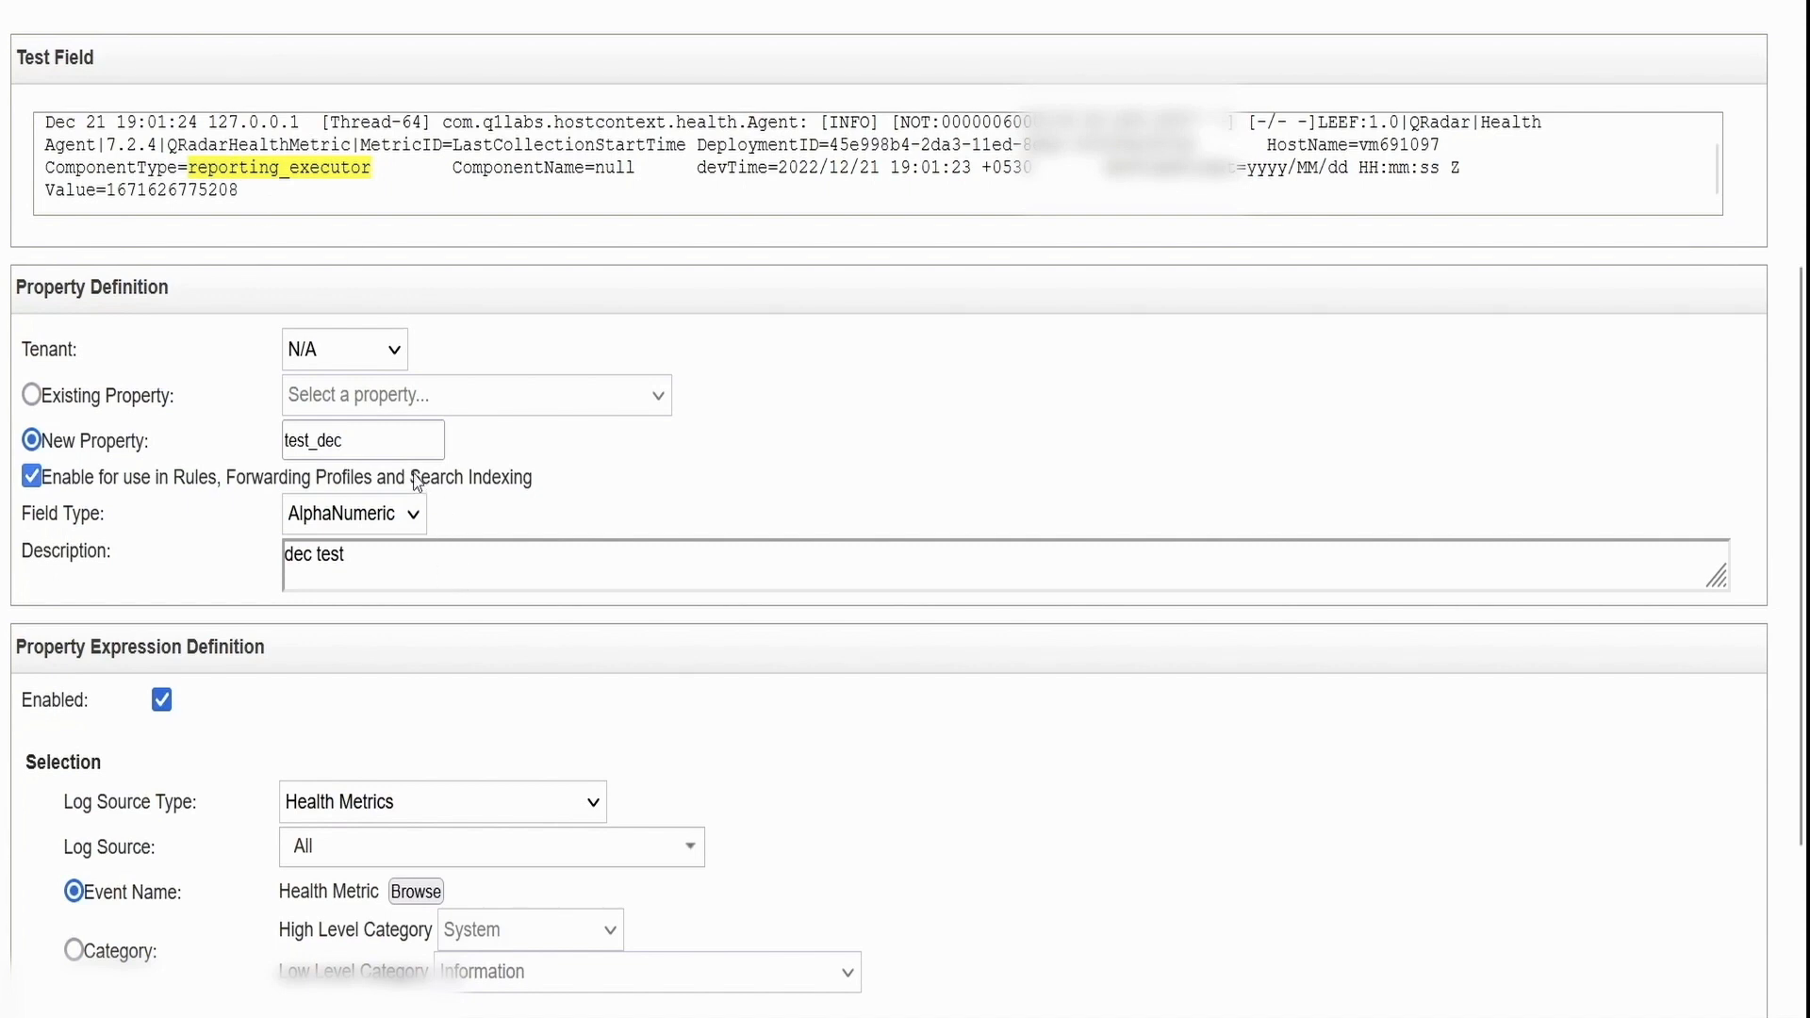
pyautogui.scroll(-3, 672, 657)
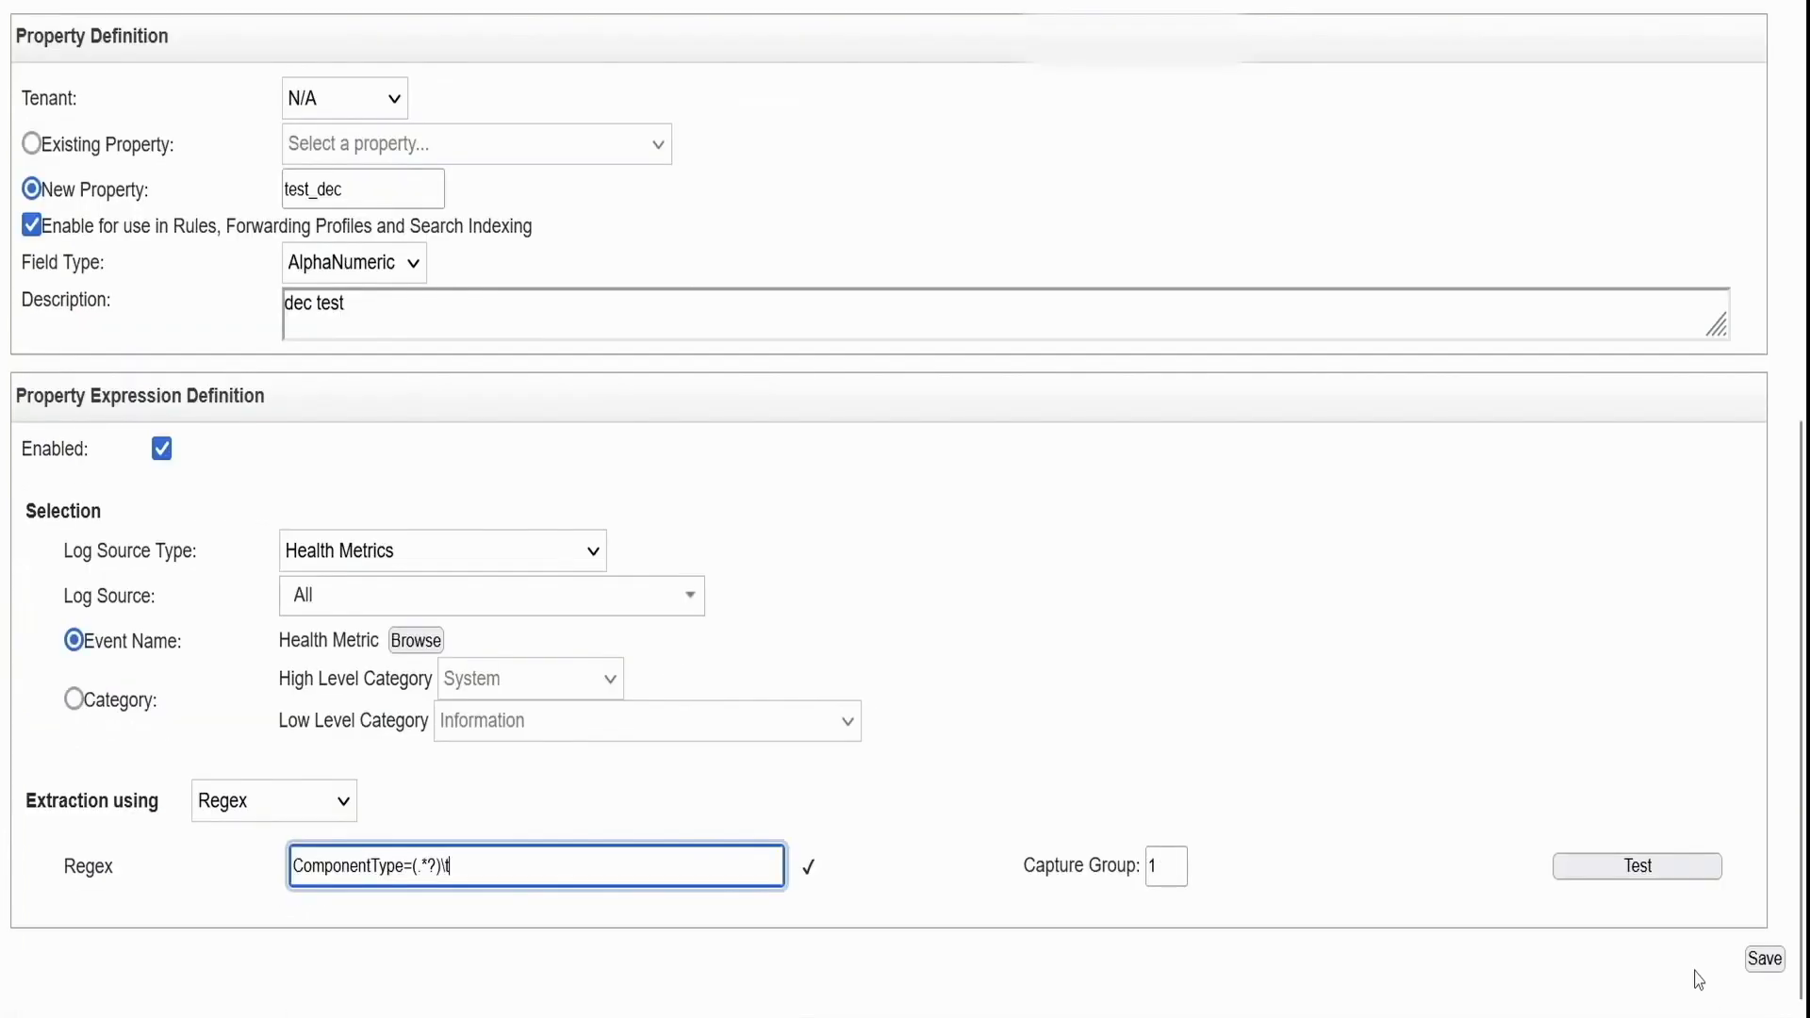
pyautogui.click(1641, 869)
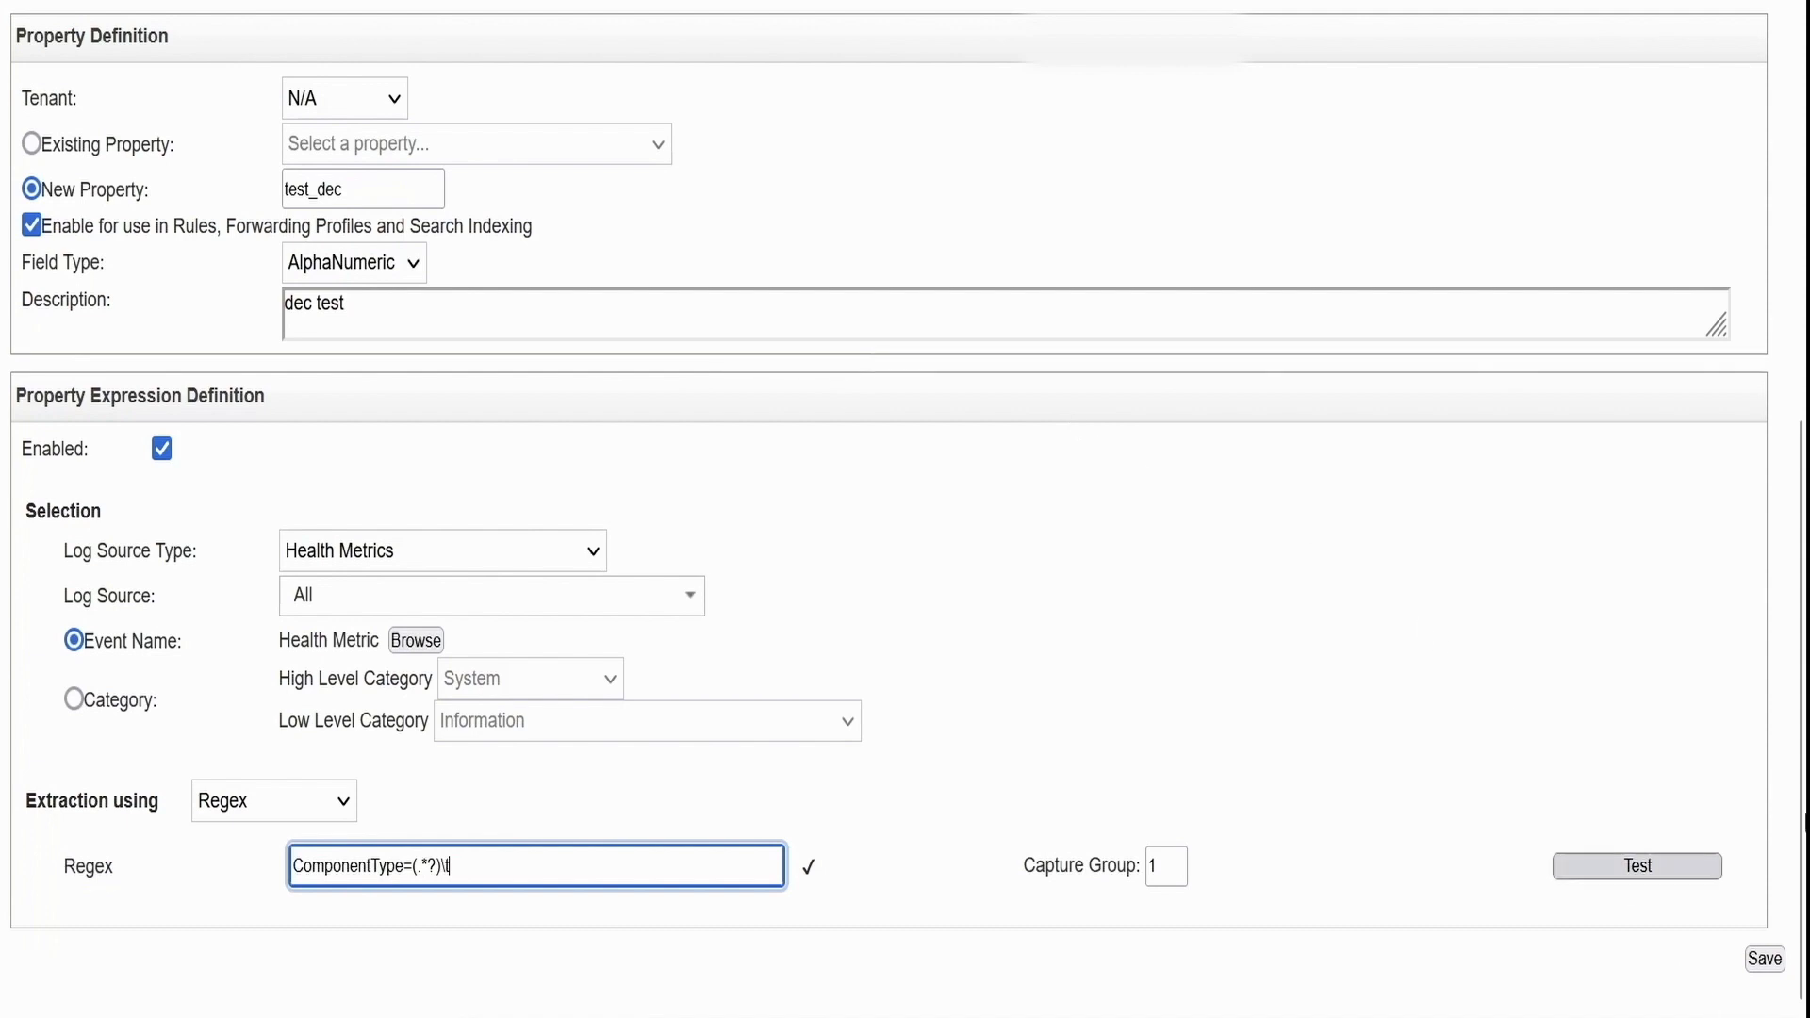
# Save test_dec and highlight the Component Type (custom) value reporting_executor in the event details
pyautogui.click(1770, 962)
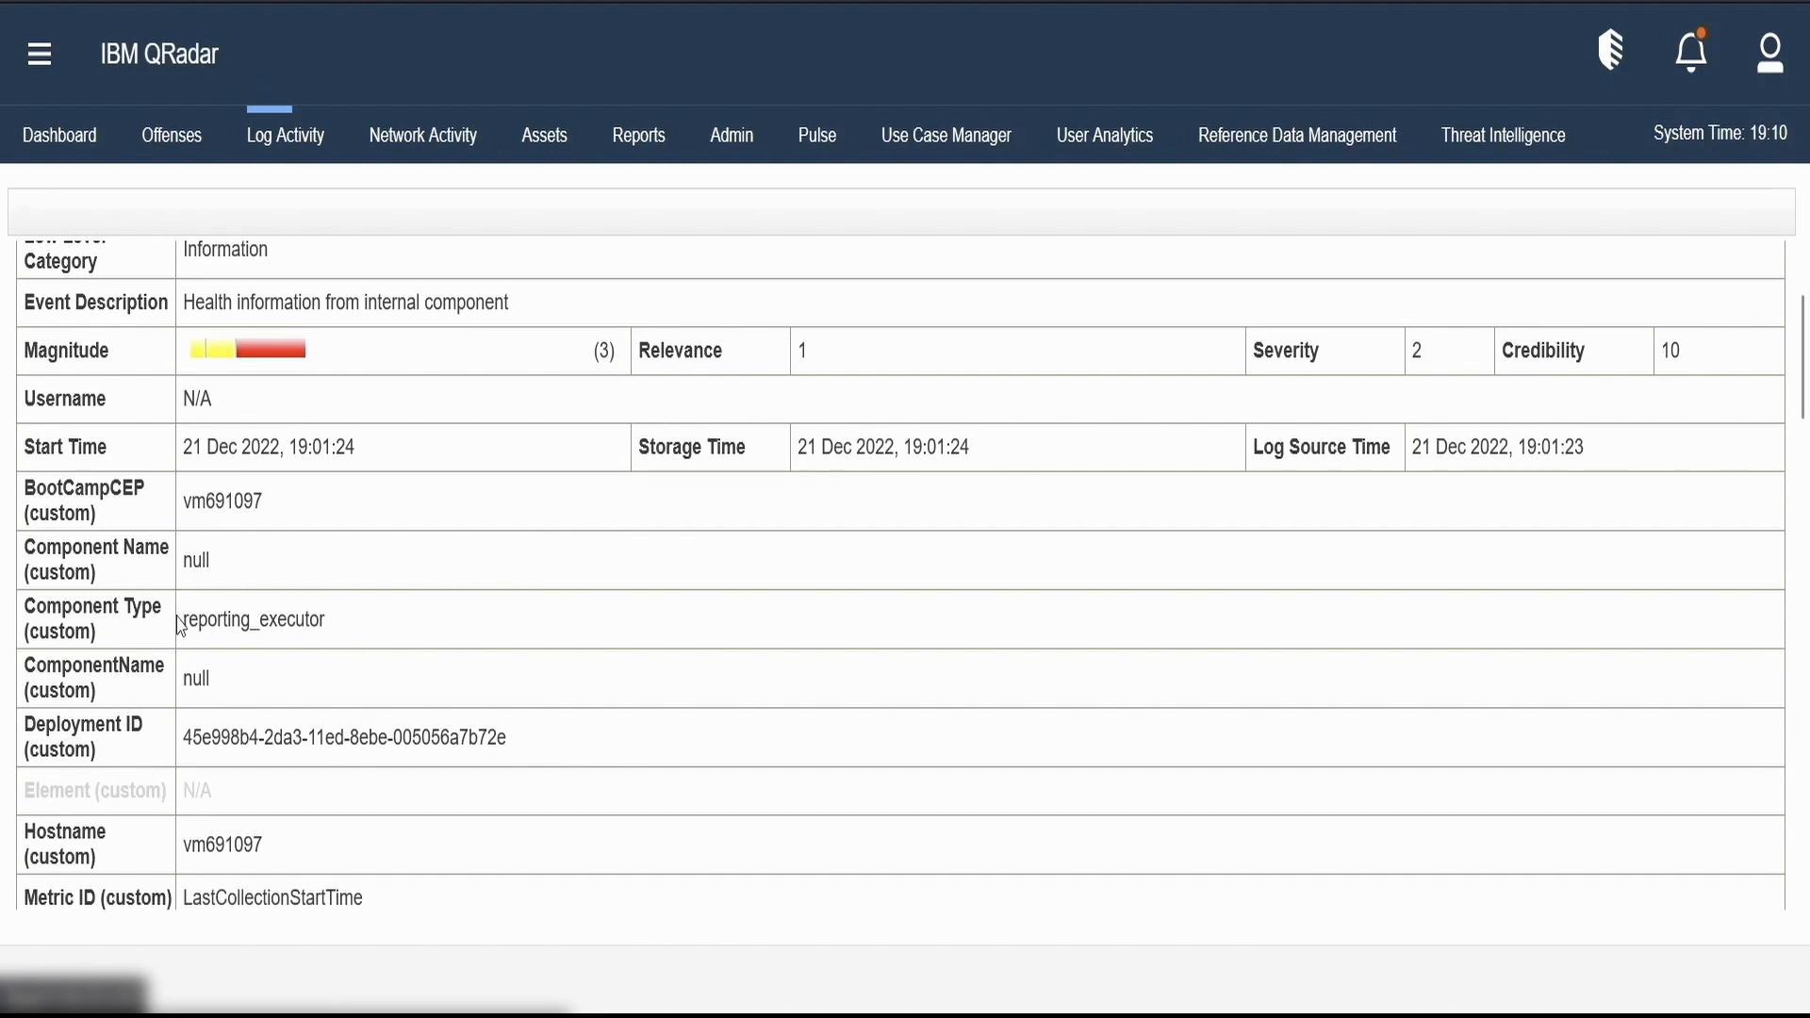
pyautogui.moveTo(326, 623); pyautogui.dragTo(28, 624)
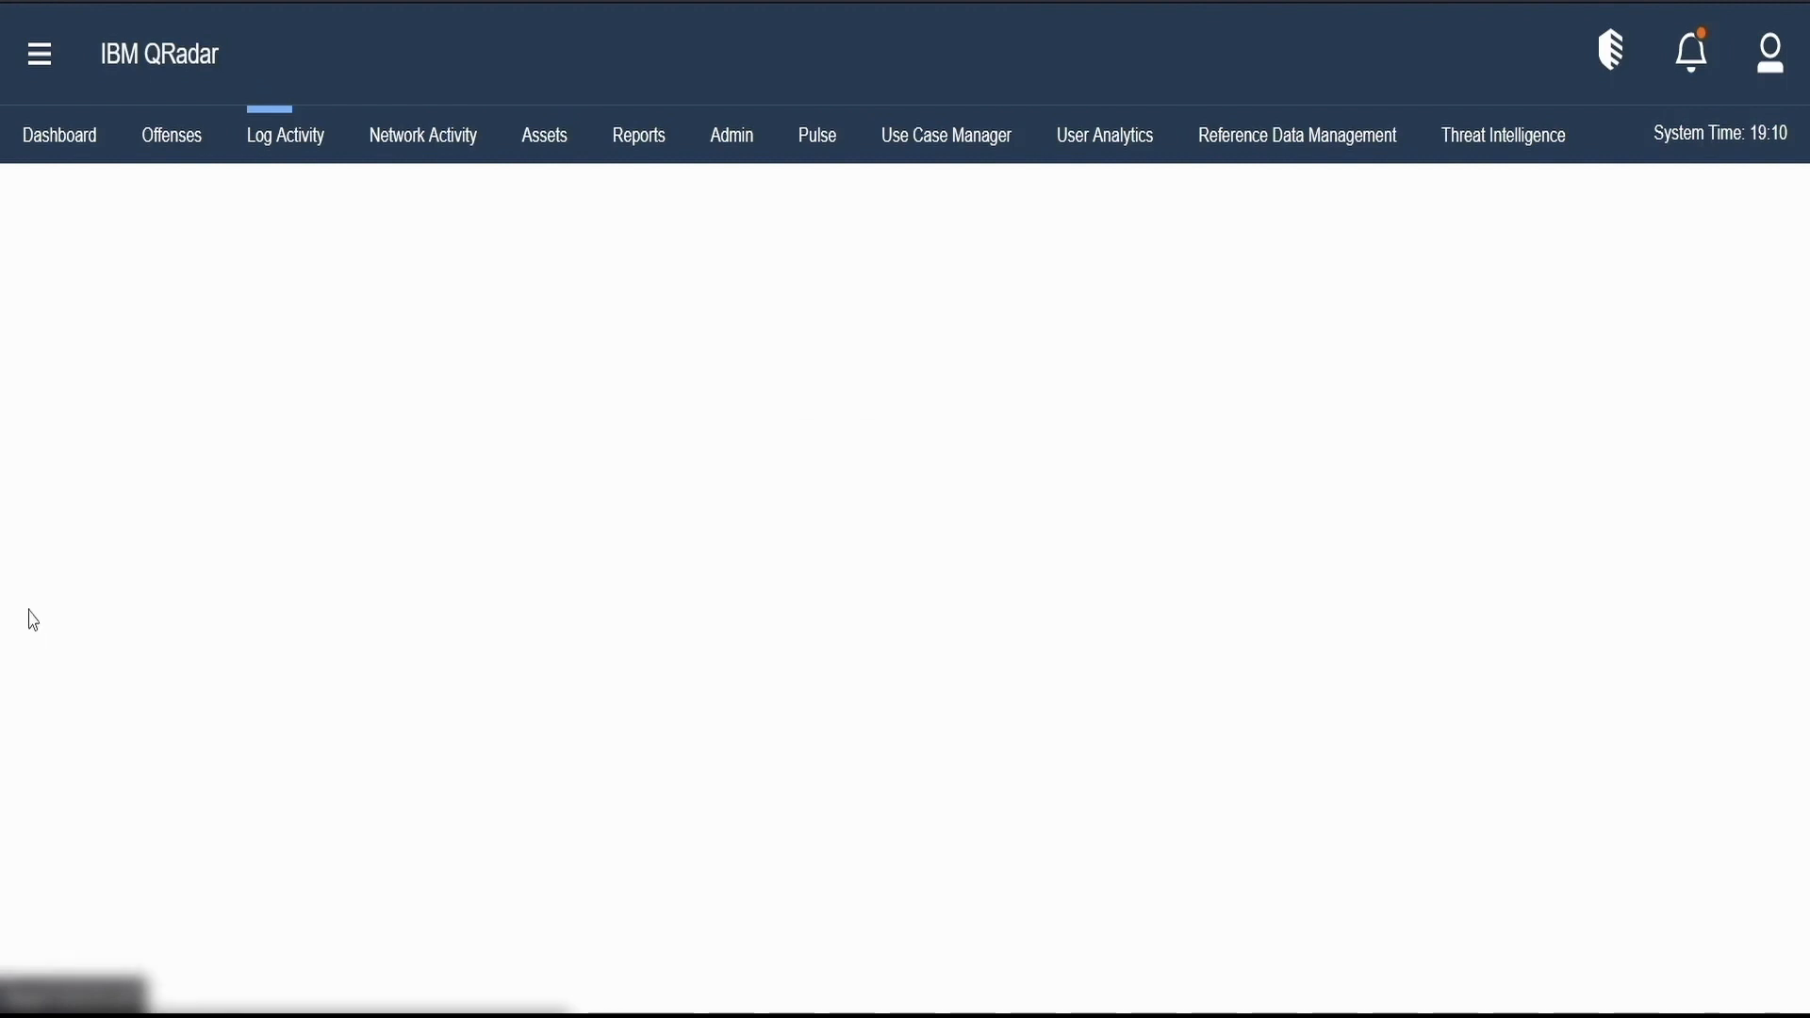
pyautogui.moveTo(351, 781); pyautogui.dragTo(191, 766)
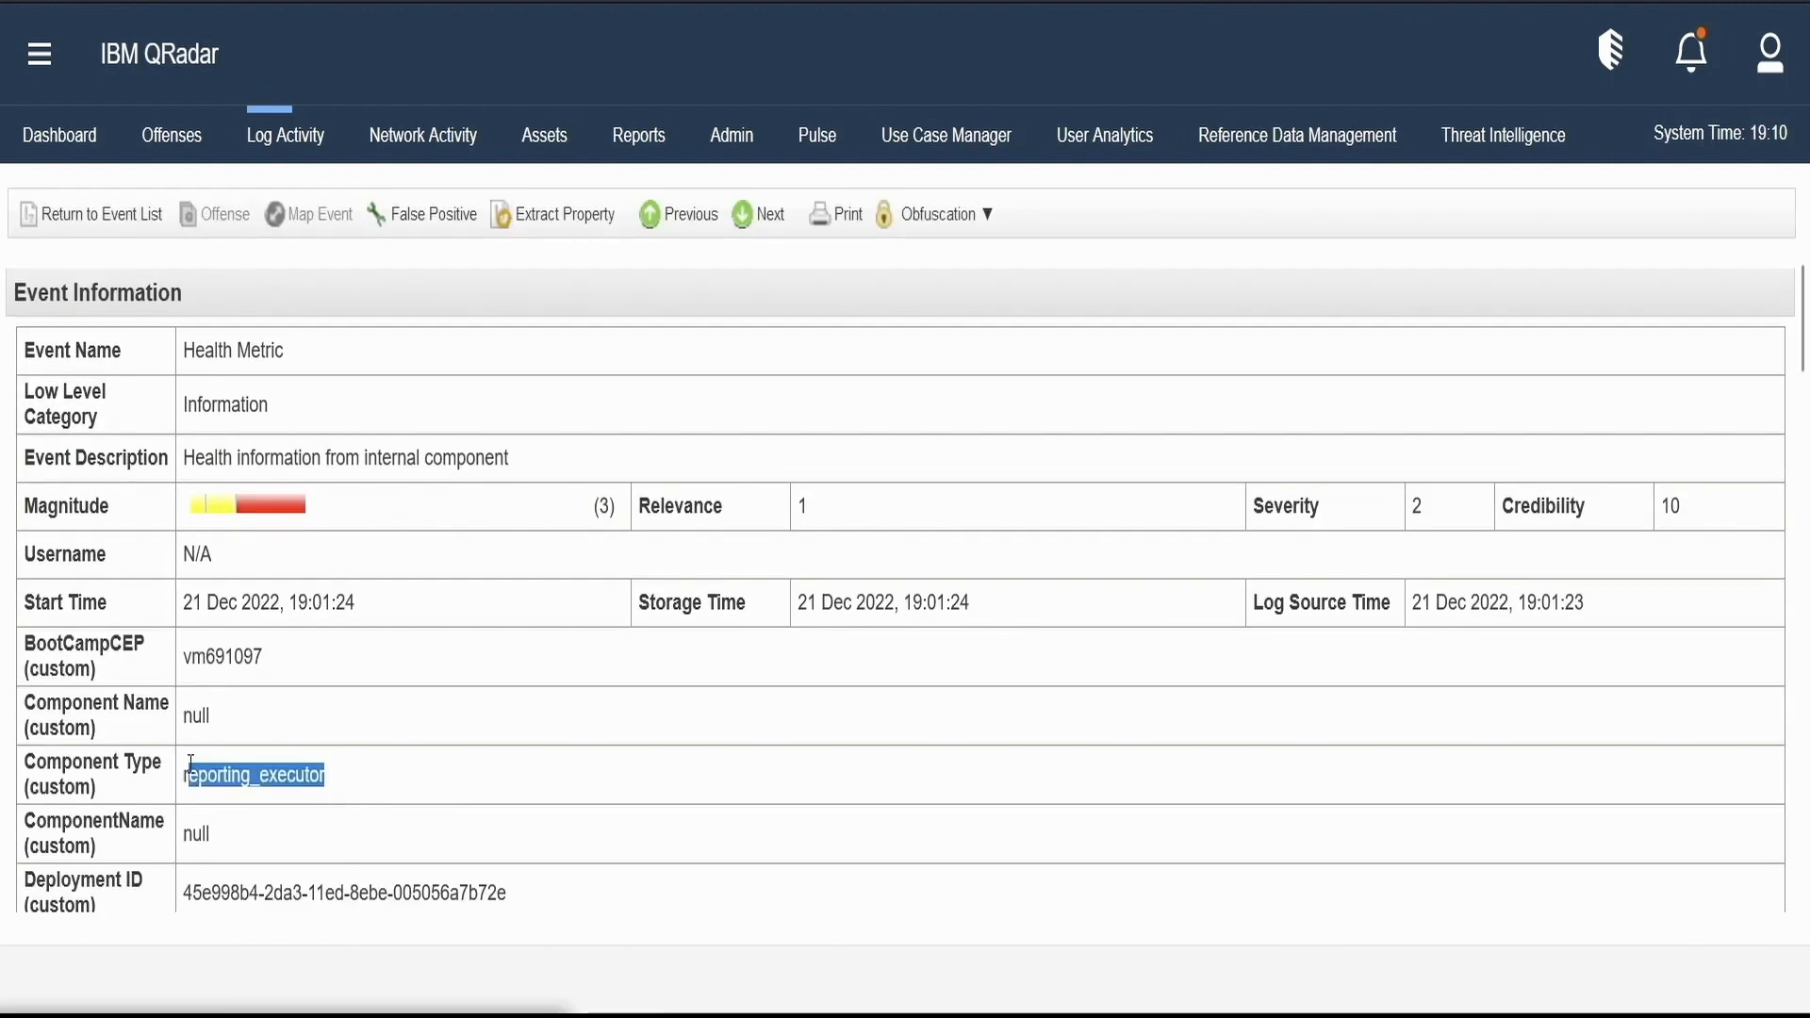